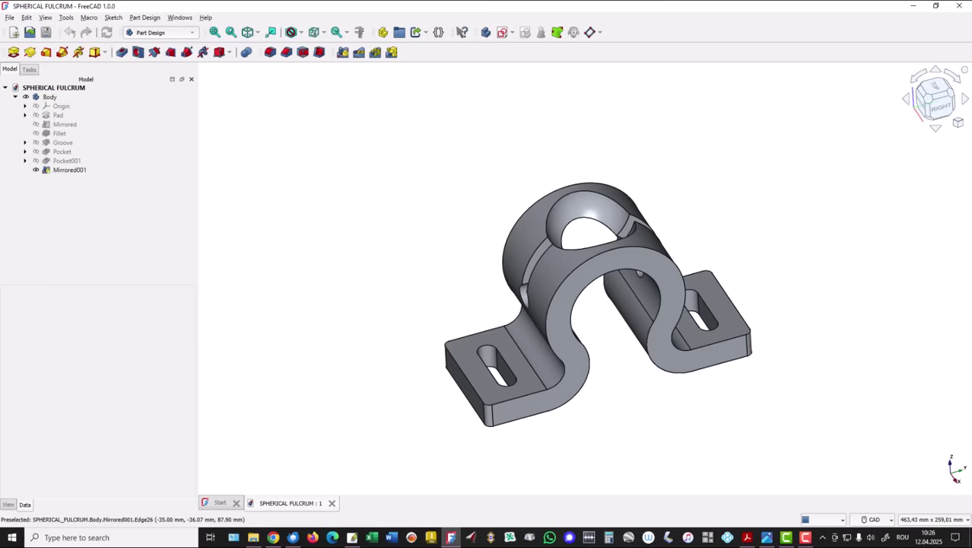
# Switch to the image viewer to examine the part's dimensioned drawing and the numbered overview of practice parts.
pyautogui.hotkey('alt', 'Tab')
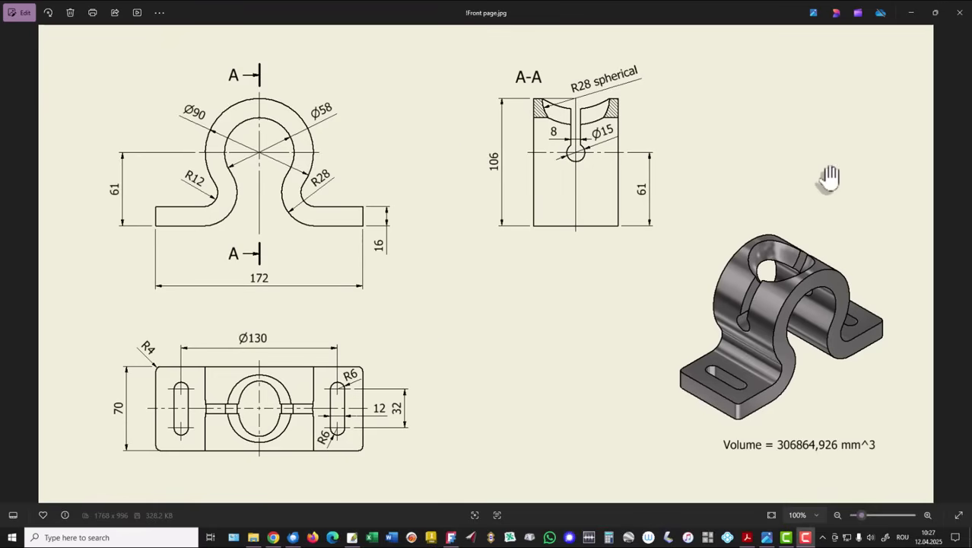
pyautogui.click(958, 262)
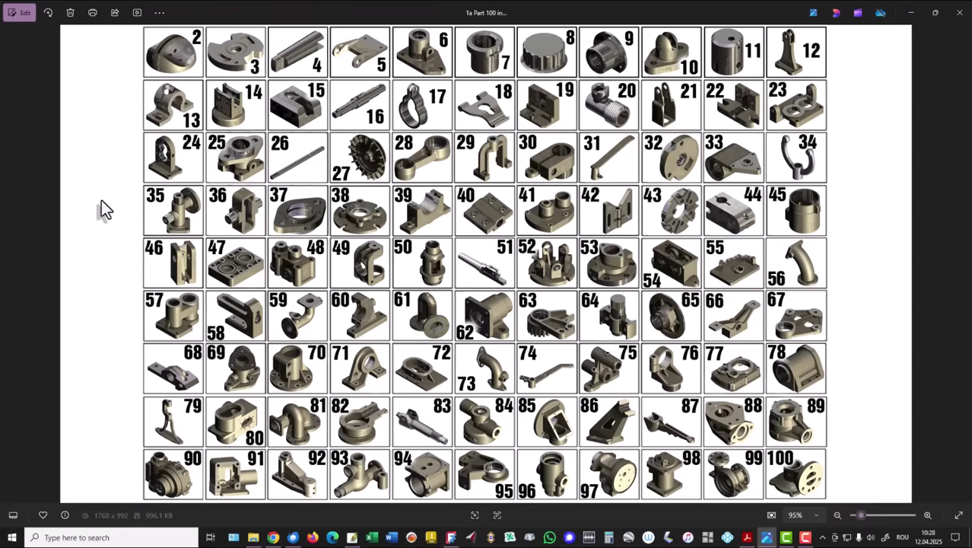
pyautogui.click(7, 272)
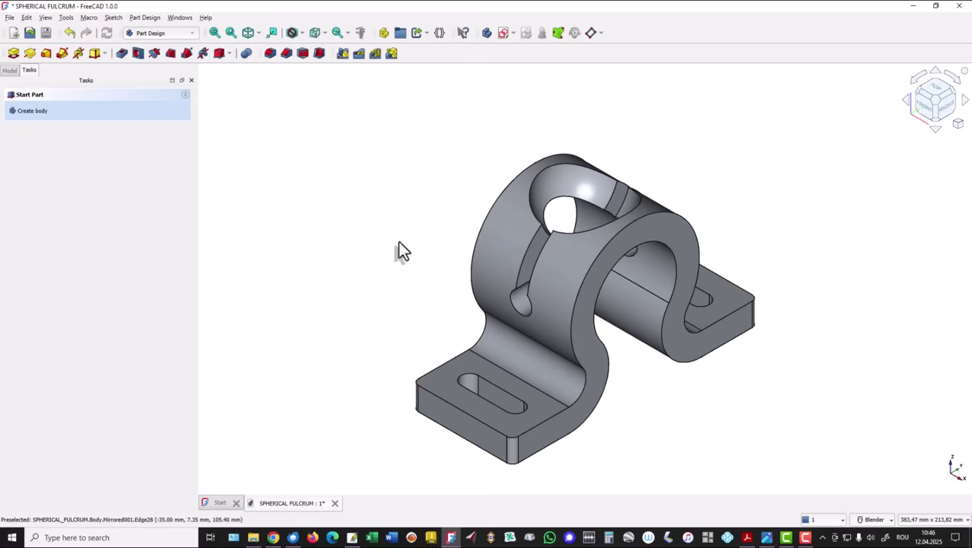
# Switch to FreeCAD and set the mouse navigation style to CAD.
pyautogui.click(876, 519)
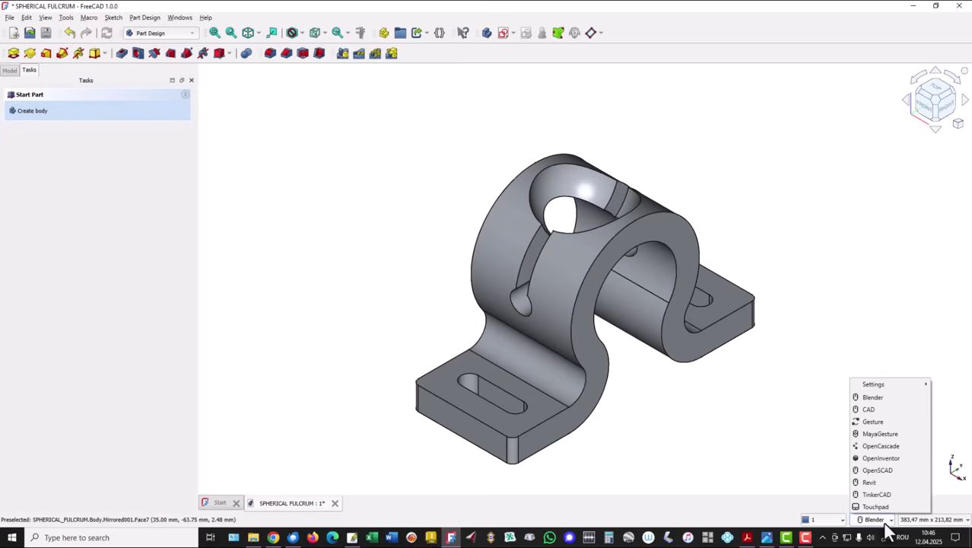
pyautogui.click(871, 409)
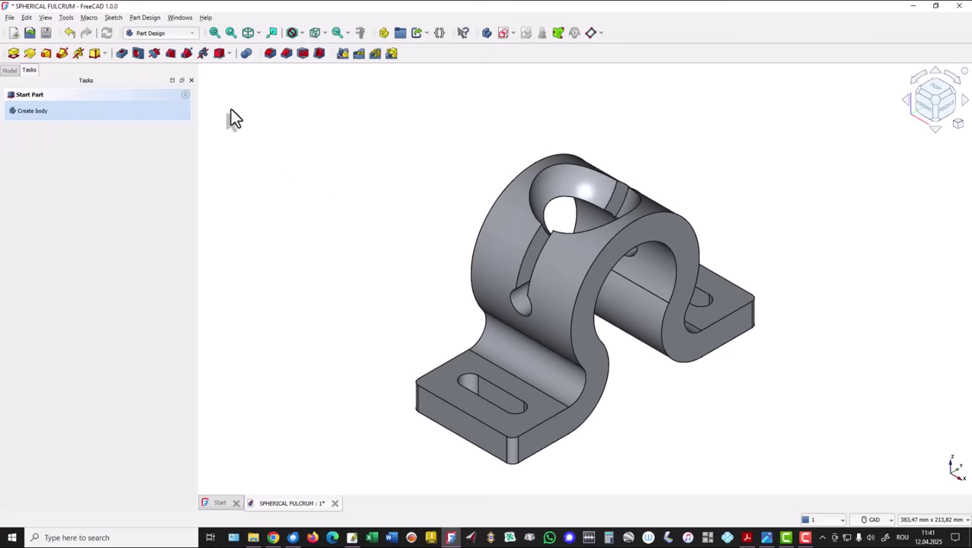
# Create a new document and start a sketch on the YZ plane.
pyautogui.click(14, 33)
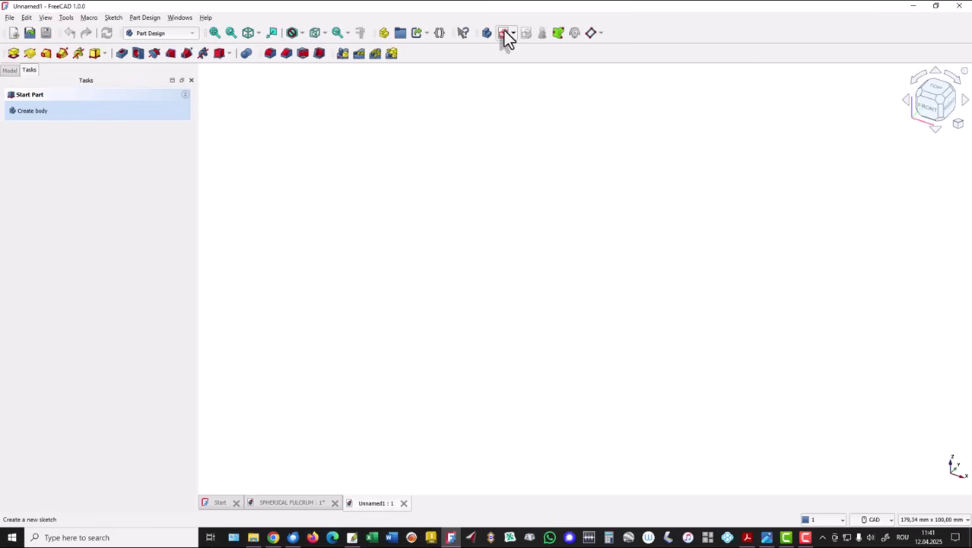
pyautogui.click(503, 33)
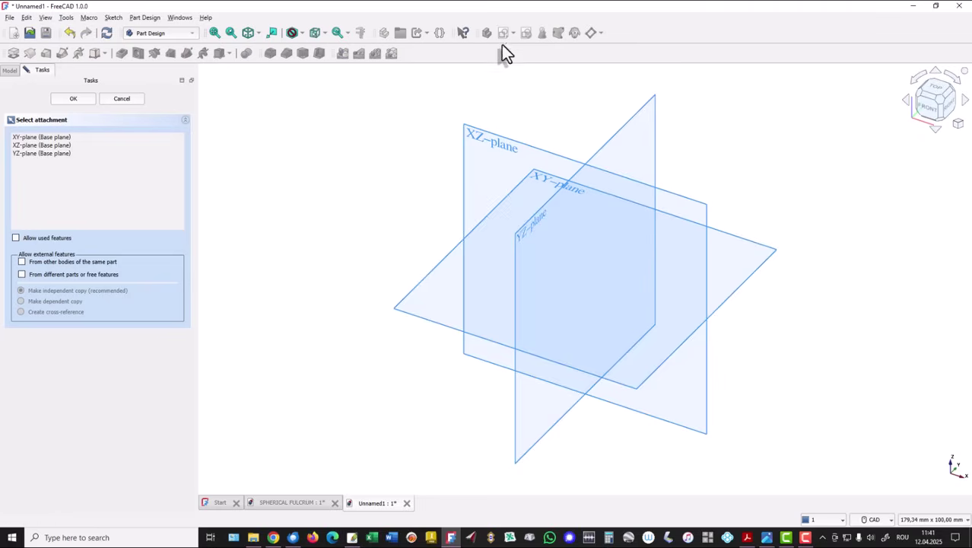
pyautogui.click(610, 148)
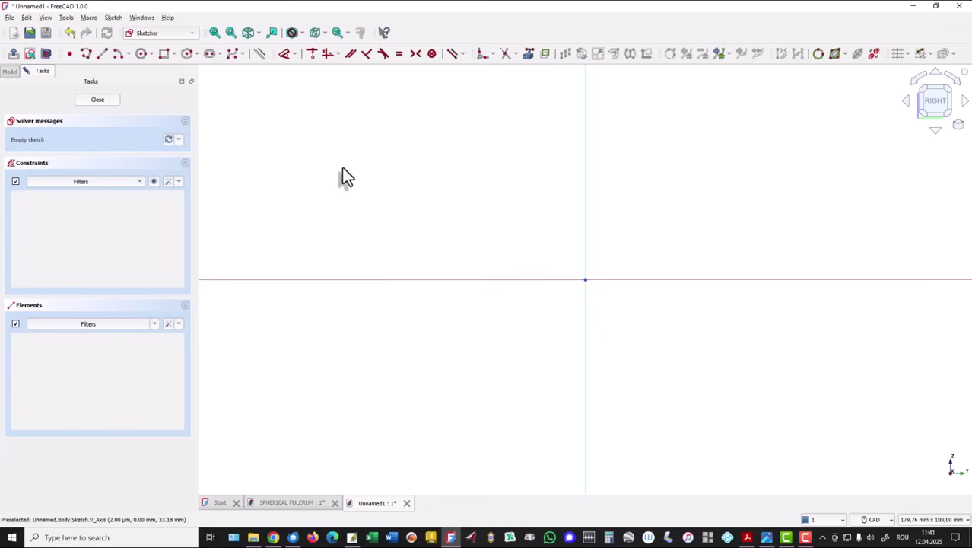
# Sketch a polyline with a line on the horizontal axis from about -93 mm, a tangent arc, and a reversed tangent arc ending on the vertical axis.
pyautogui.moveTo(534, 249)
pyautogui.mouseDown(button='middle')
pyautogui.moveTo(469, 302)
pyautogui.moveTo(393, 339)
pyautogui.moveTo(407, 361)
pyautogui.moveTo(524, 358)
pyautogui.moveTo(635, 374)
pyautogui.mouseUp(button='middle')
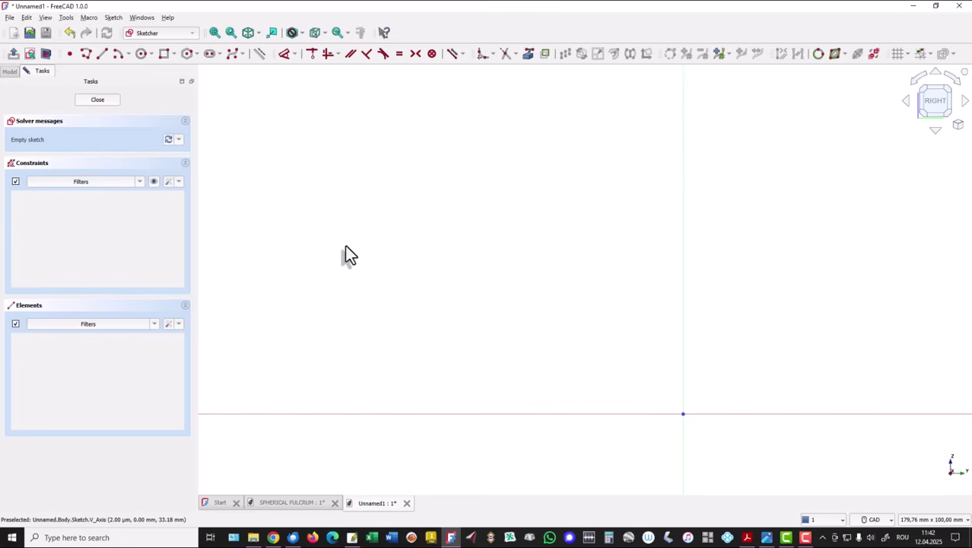
pyautogui.click(85, 54)
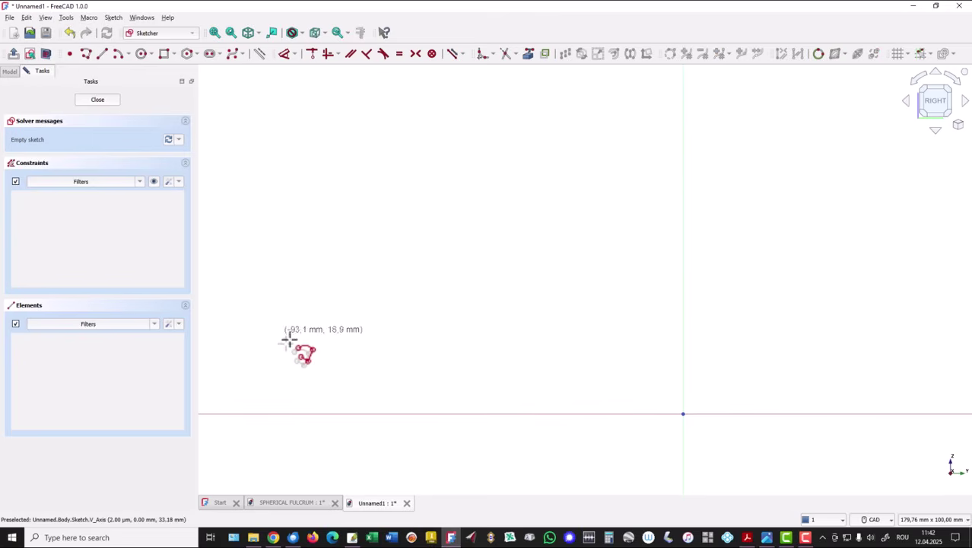
pyautogui.click(283, 414)
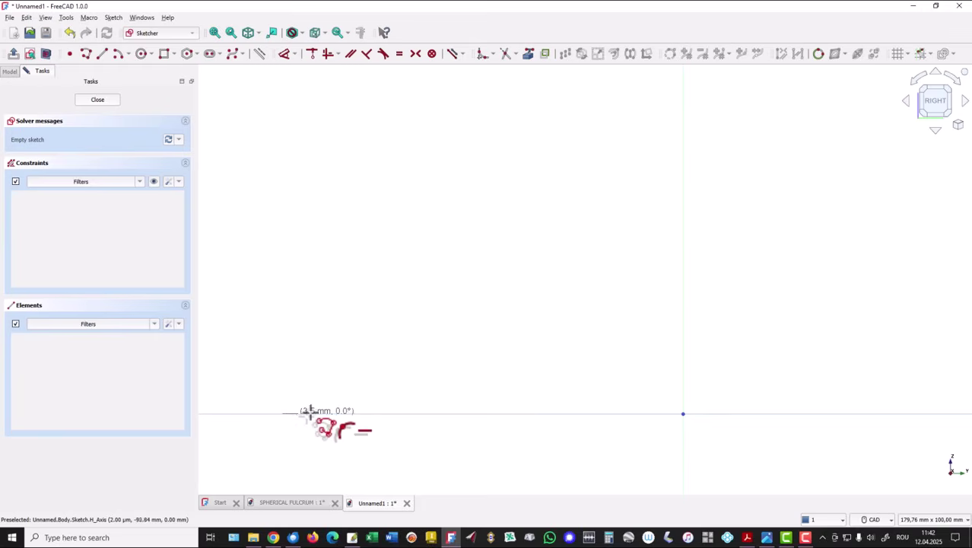
pyautogui.click(595, 414)
pyautogui.press('m')
pyautogui.press('m')
pyautogui.press('m')
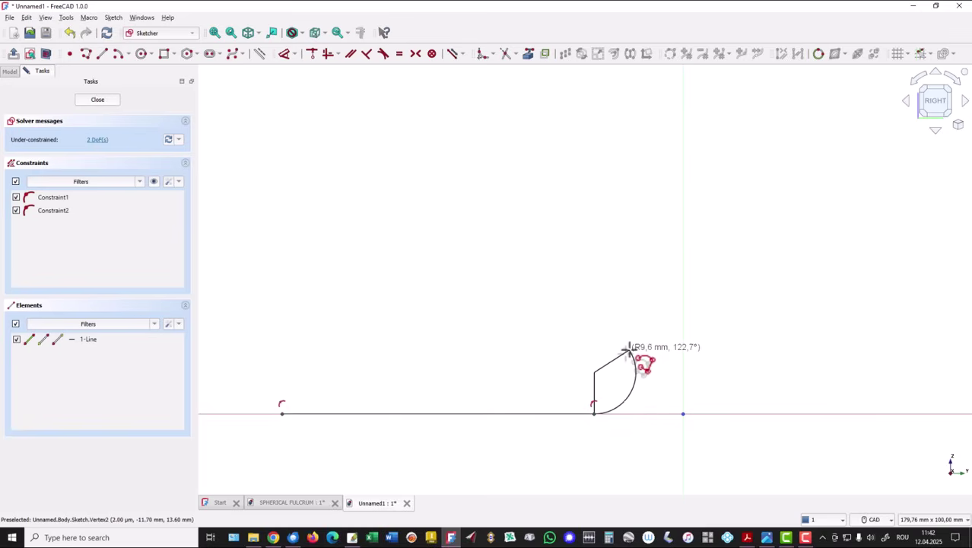
pyautogui.click(629, 348)
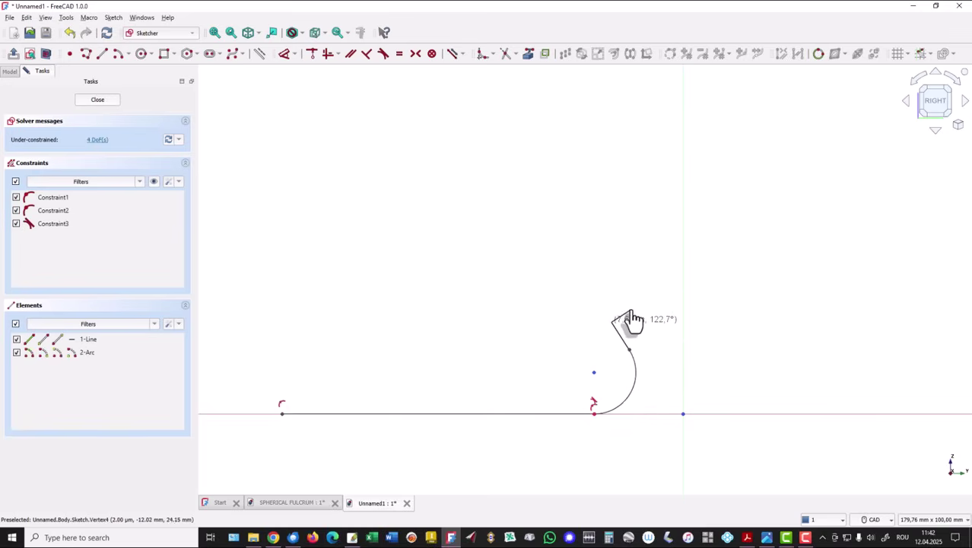
pyautogui.press('m')
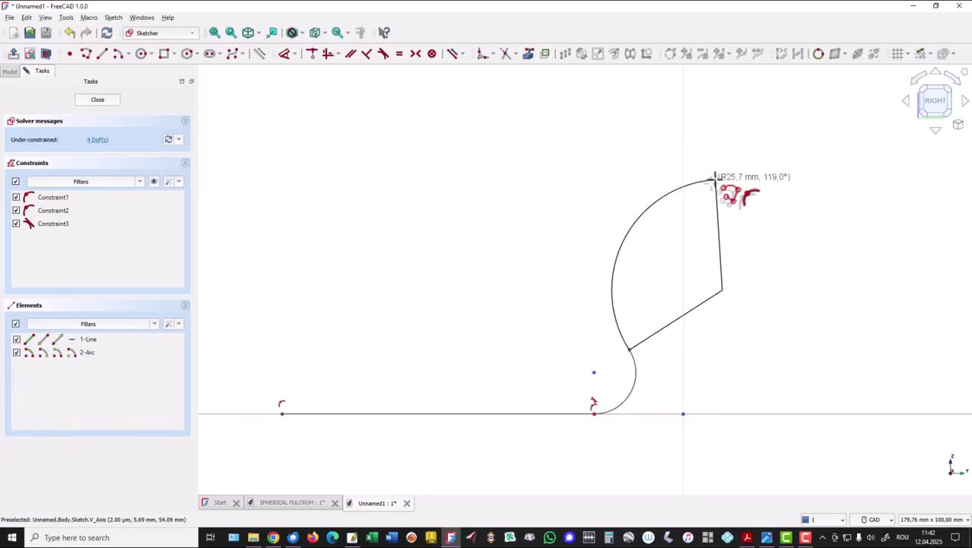
pyautogui.click(685, 171)
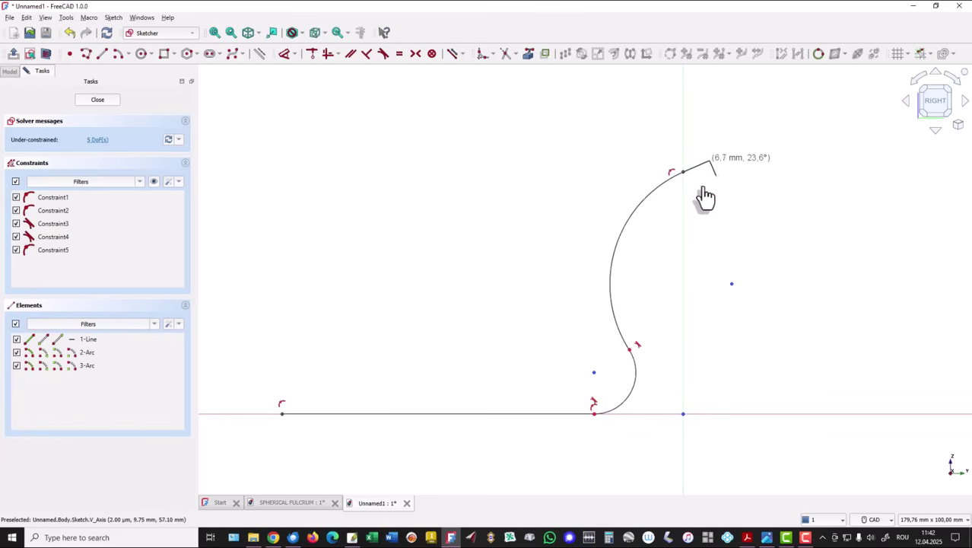
pyautogui.rightClick(590, 163)
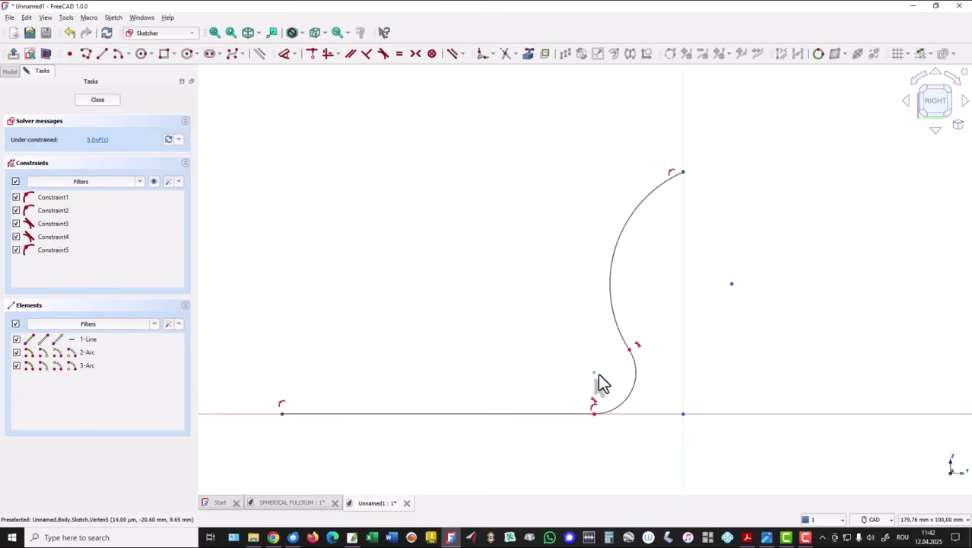
# Enlarge both arcs by repositioning their centres, and constrain the upper arc's centre vertically with the origin.
pyautogui.moveTo(594, 374); pyautogui.dragTo(540, 372)
pyautogui.moveTo(710, 306); pyautogui.dragTo(696, 241)
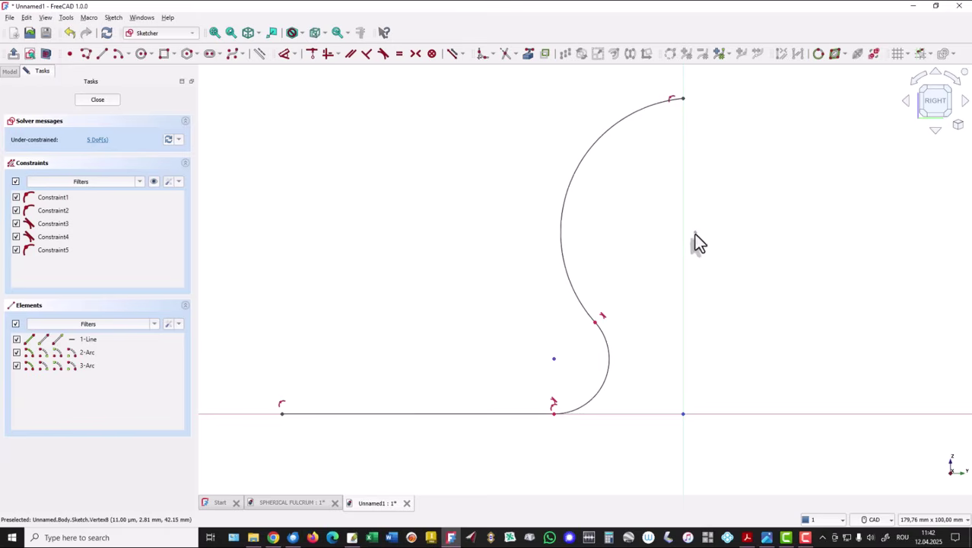
pyautogui.click(329, 59)
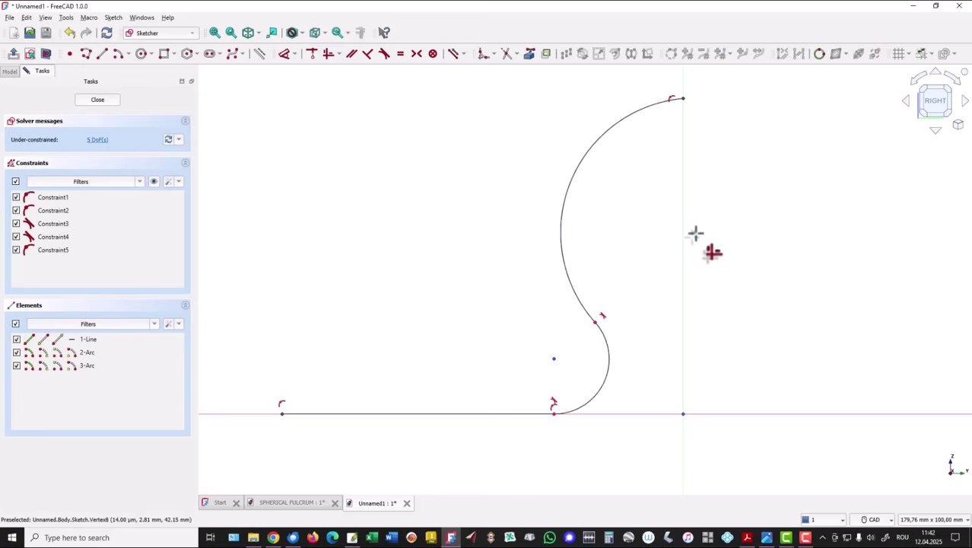
pyautogui.click(695, 233)
pyautogui.click(683, 413)
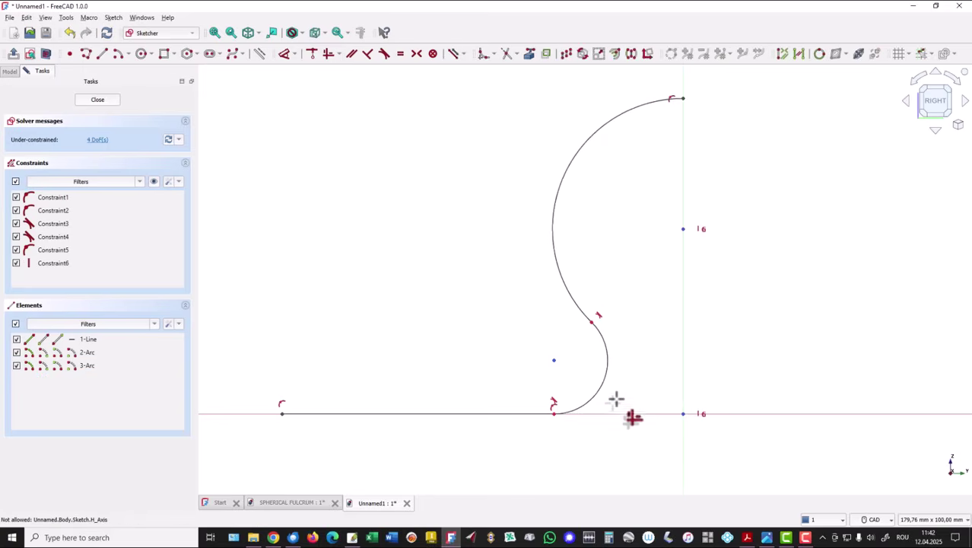
# Dimension the horizontal distance from the line's outer end to the origin as 172/2 mm.
pyautogui.click(284, 55)
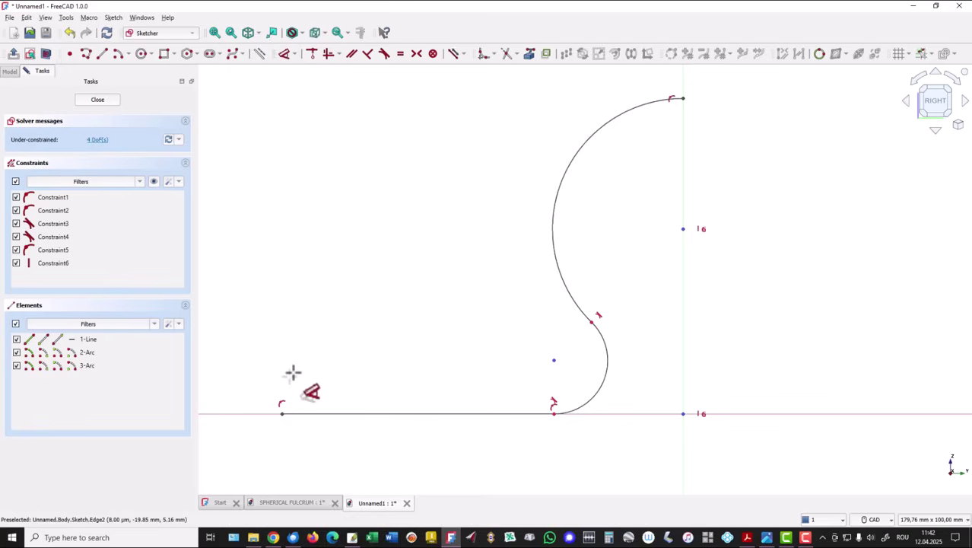
pyautogui.click(282, 414)
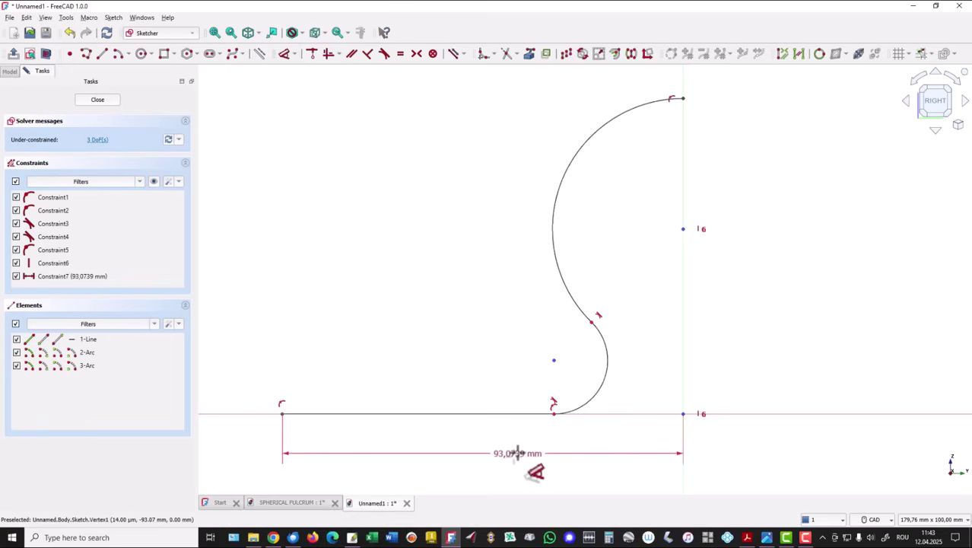
pyautogui.click(517, 454)
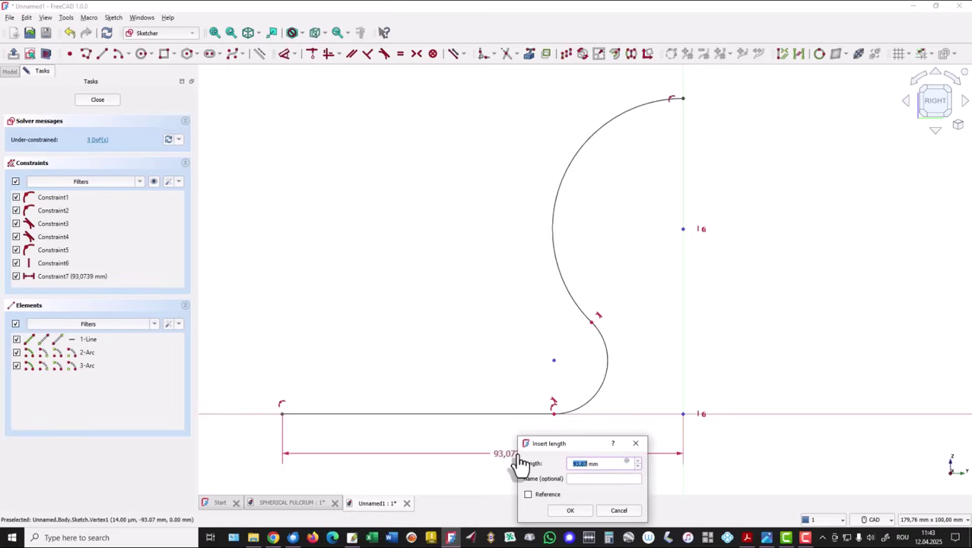
pyautogui.write('172/2')
pyautogui.press('Return')
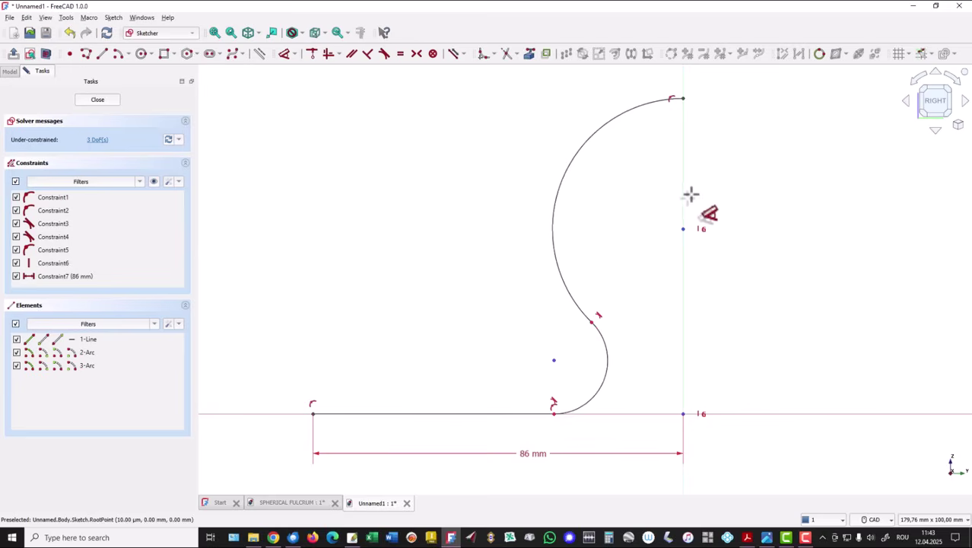
# Dimension the vertical distance between the origin and the upper arc's centre as 61 mm.
pyautogui.click(684, 229)
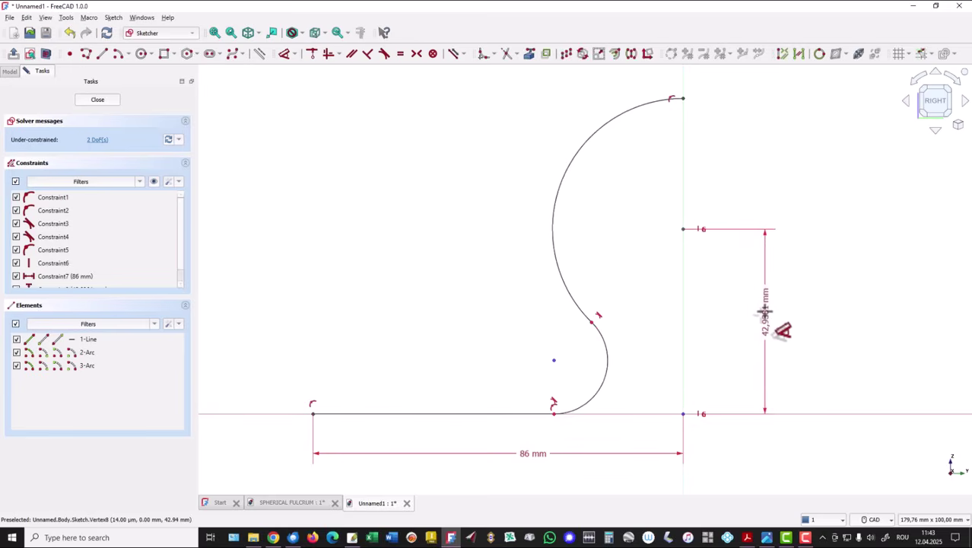
pyautogui.click(765, 312)
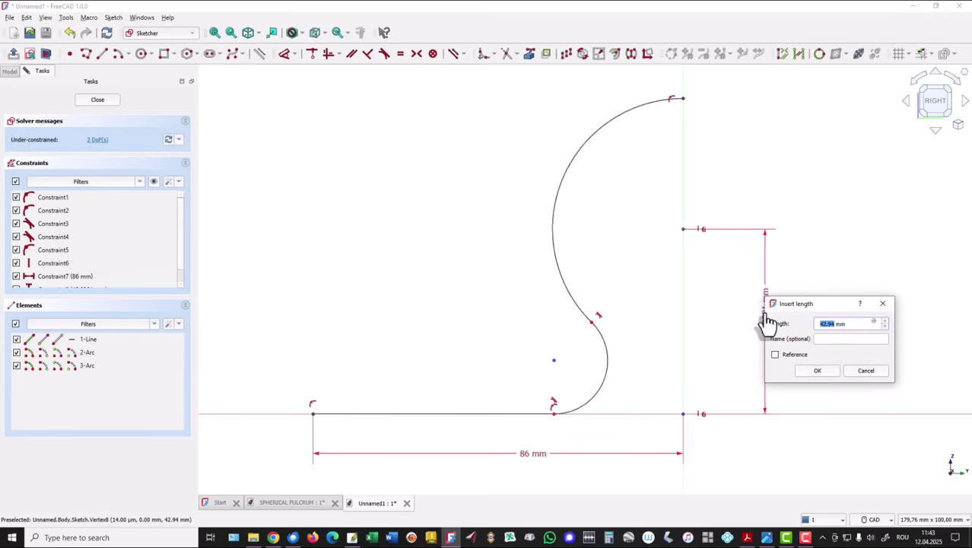
pyautogui.write('61')
pyautogui.press('Return')
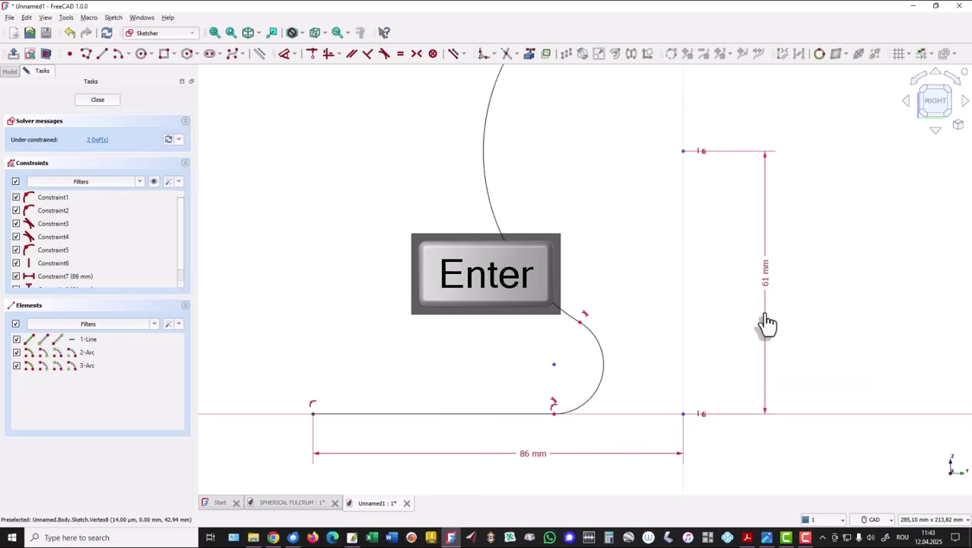
# Constrain the lower arc's radius to 28 mm.
pyautogui.click(601, 376)
pyautogui.click(632, 385)
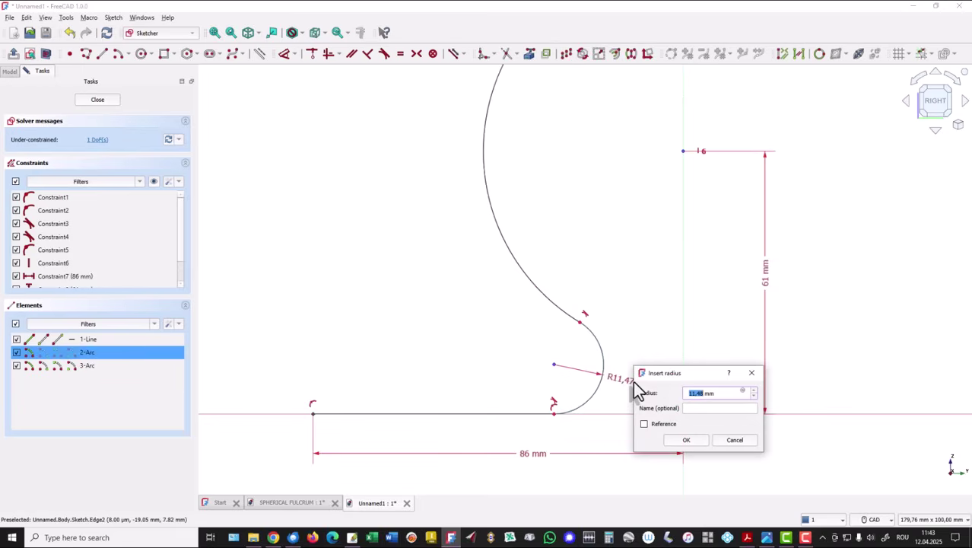
pyautogui.write('28')
pyautogui.press('Return')
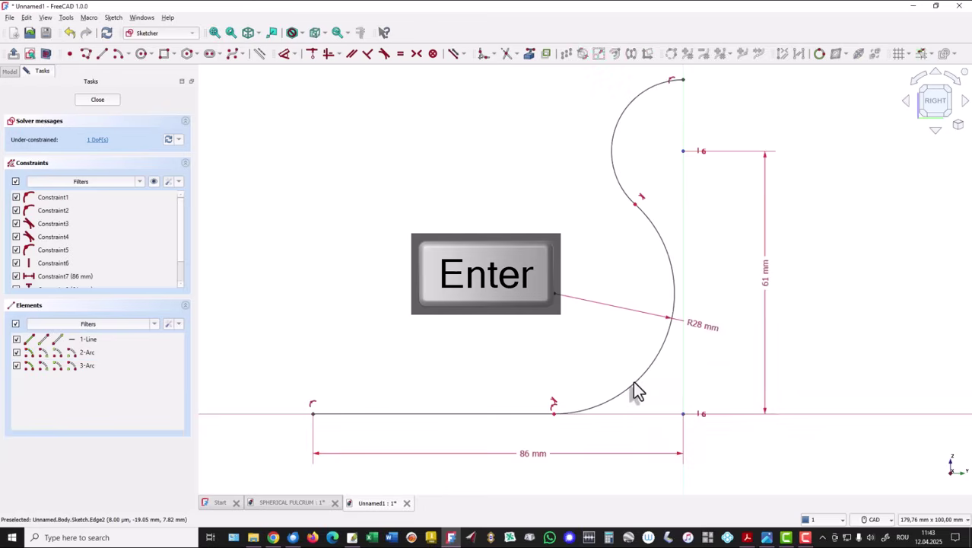
# Constrain the upper arc's radius to 58/2 mm.
pyautogui.click(616, 118)
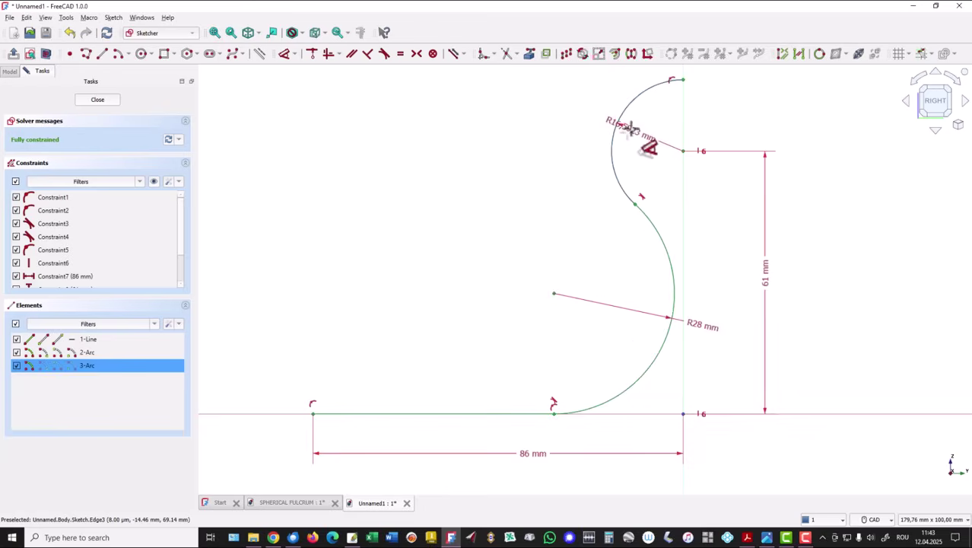
pyautogui.click(647, 150)
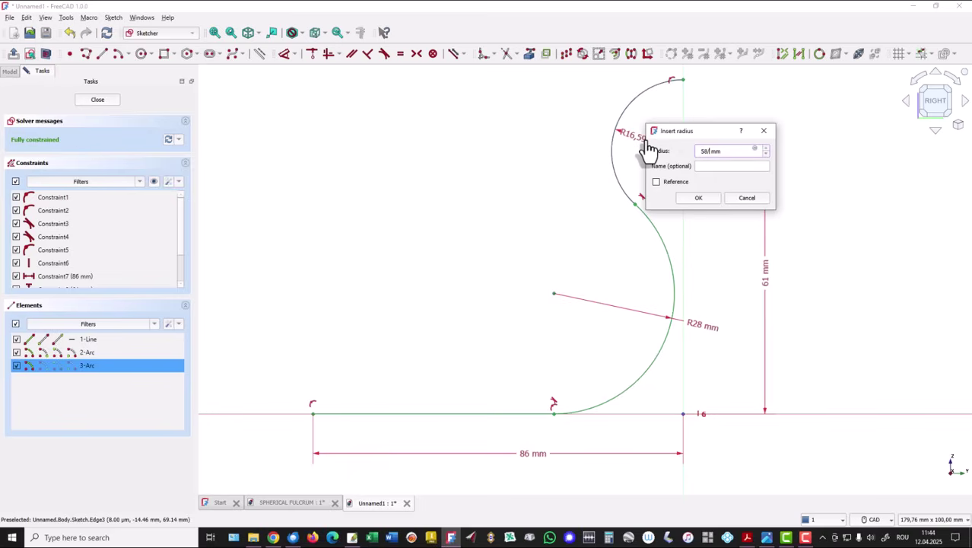
pyautogui.press('Return')
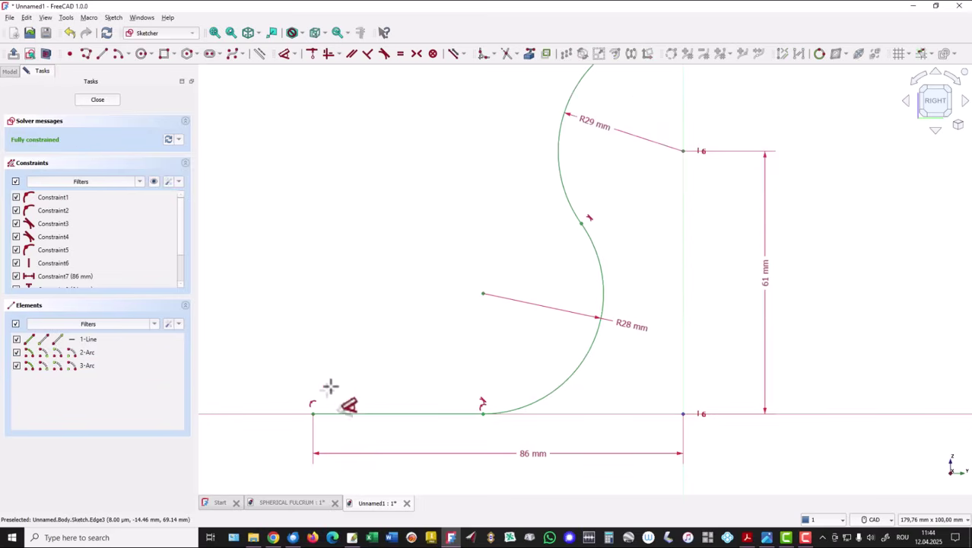
# Offset the connected line and both arcs by 16 mm in Arc mode, keeping the original geometry.
pyautogui.click(216, 33)
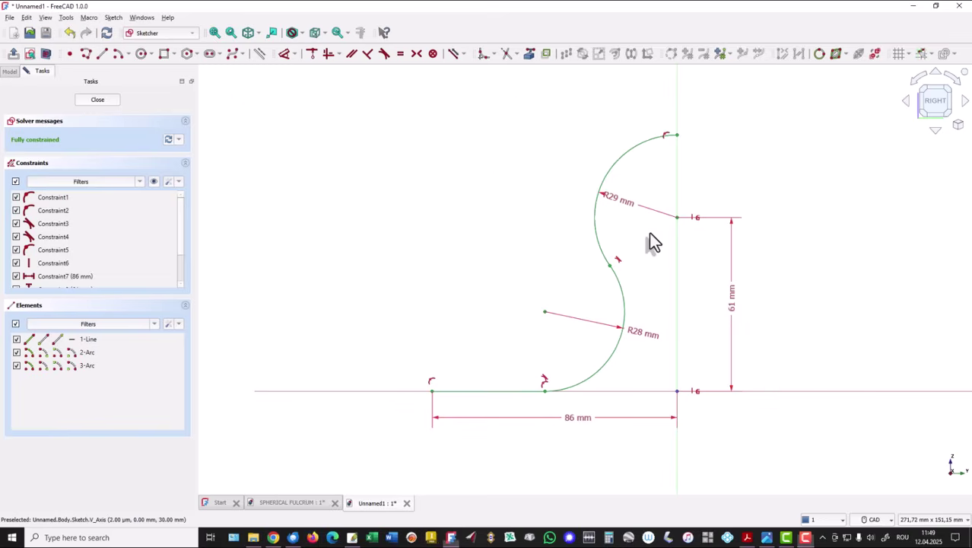
pyautogui.moveTo(651, 239)
pyautogui.mouseDown()
pyautogui.moveTo(536, 412)
pyautogui.moveTo(489, 408)
pyautogui.mouseUp()
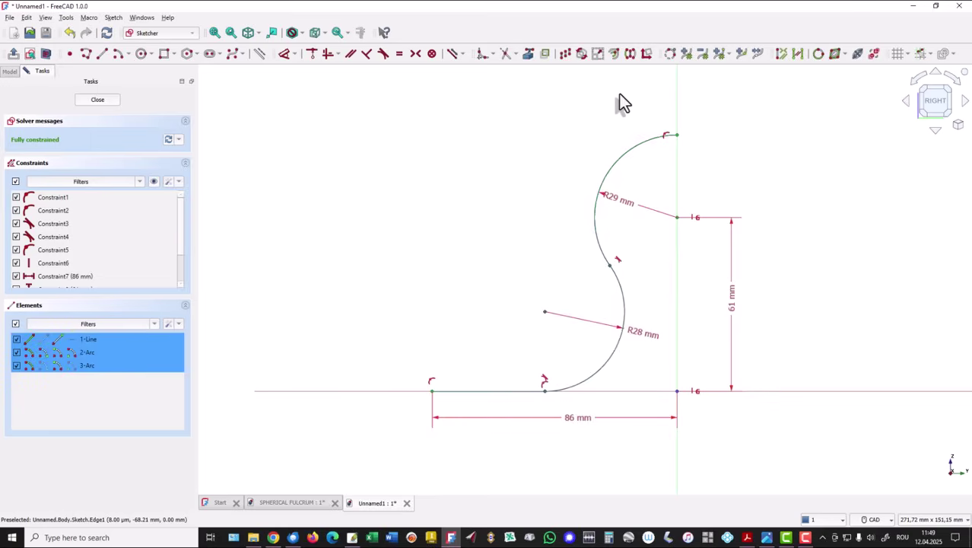
pyautogui.click(613, 53)
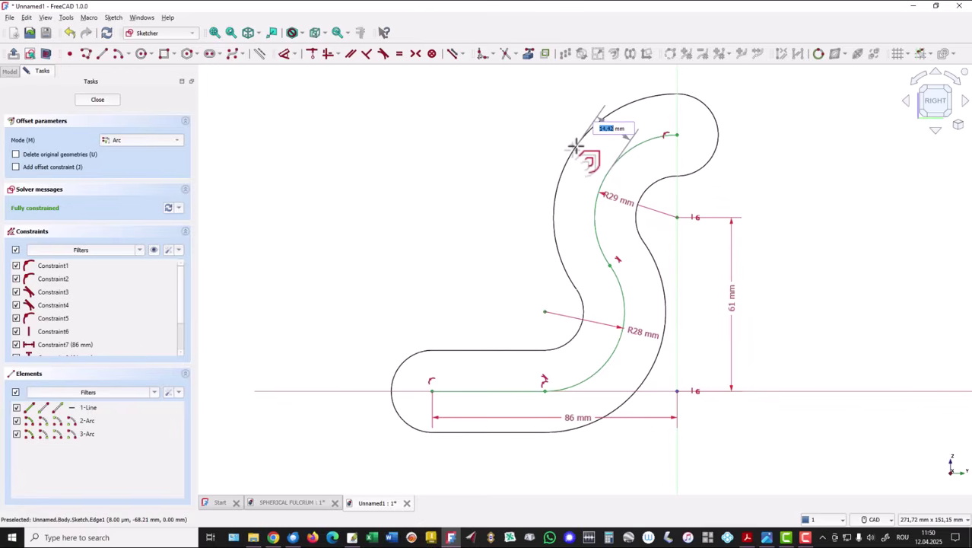
pyautogui.hotkey('alt', 'Tab')
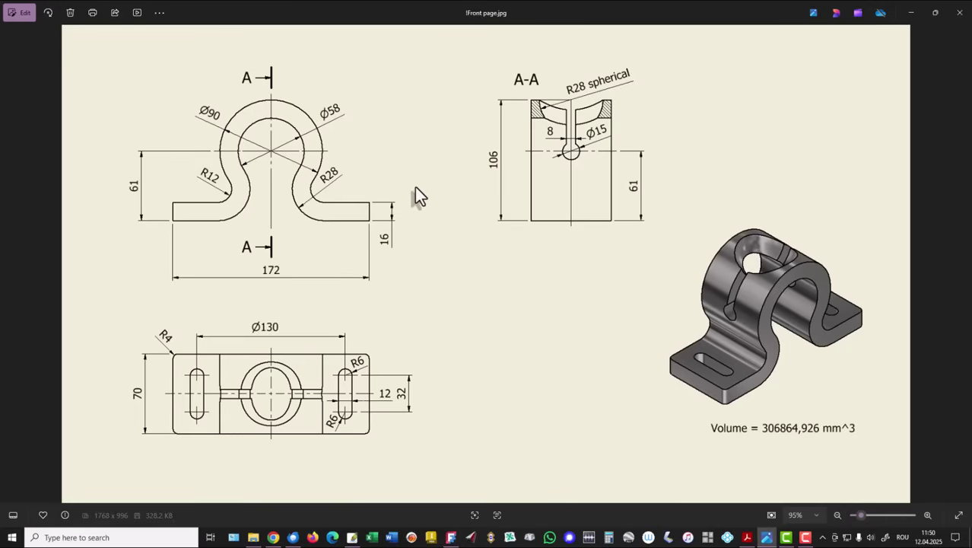
pyautogui.hotkey('alt', 'Tab')
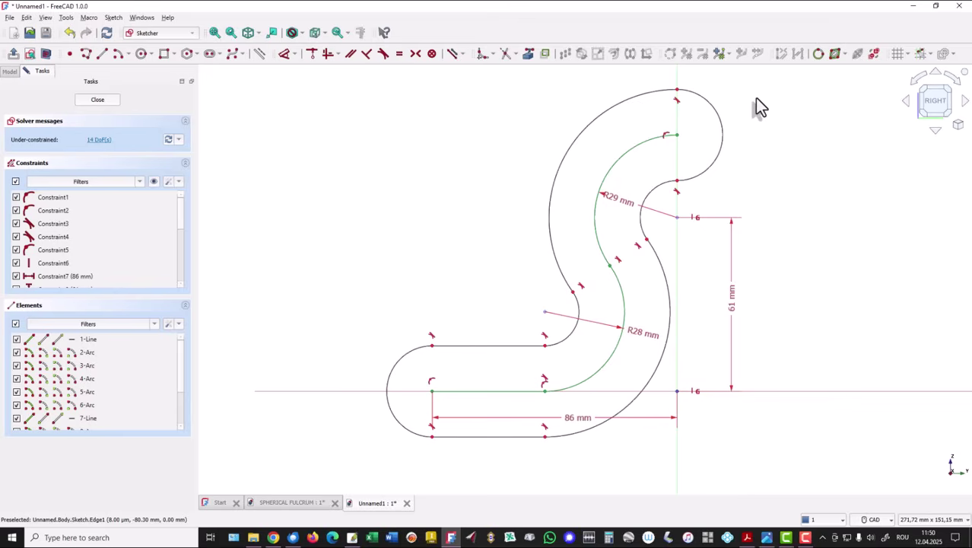
# Delete the rounded end caps and the inner-side offset curves, leaving only the offset on the outer side of the profile.
pyautogui.moveTo(727, 168); pyautogui.dragTo(655, 201)
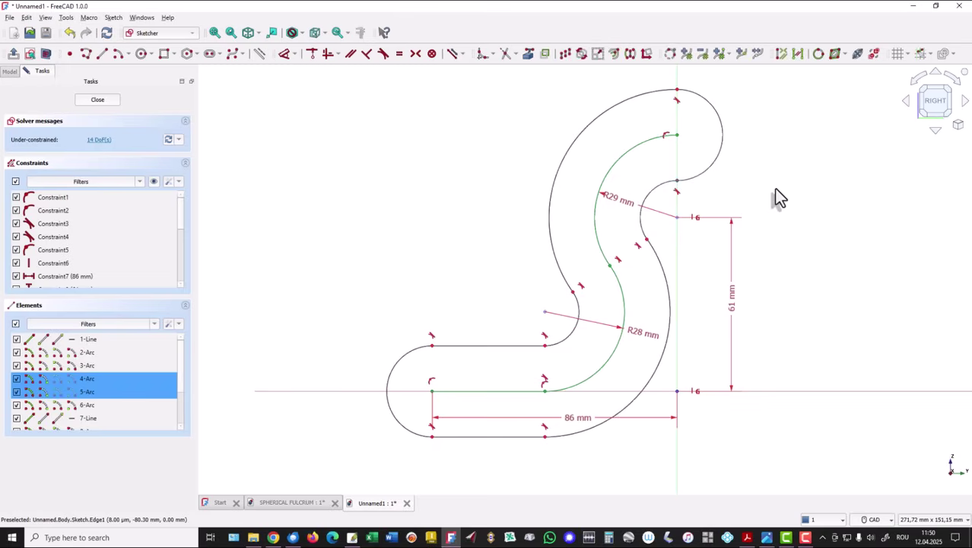
pyautogui.press('Delete')
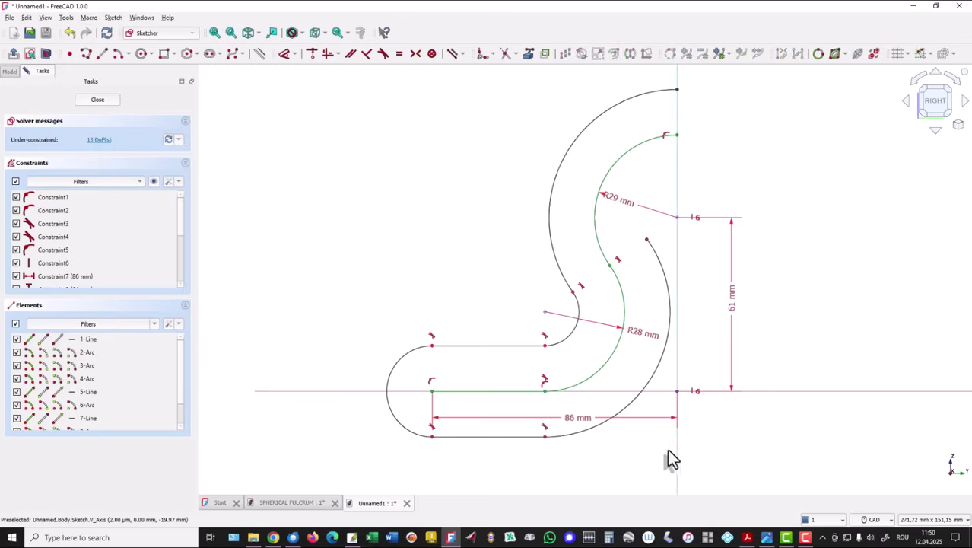
pyautogui.moveTo(636, 430); pyautogui.dragTo(366, 457)
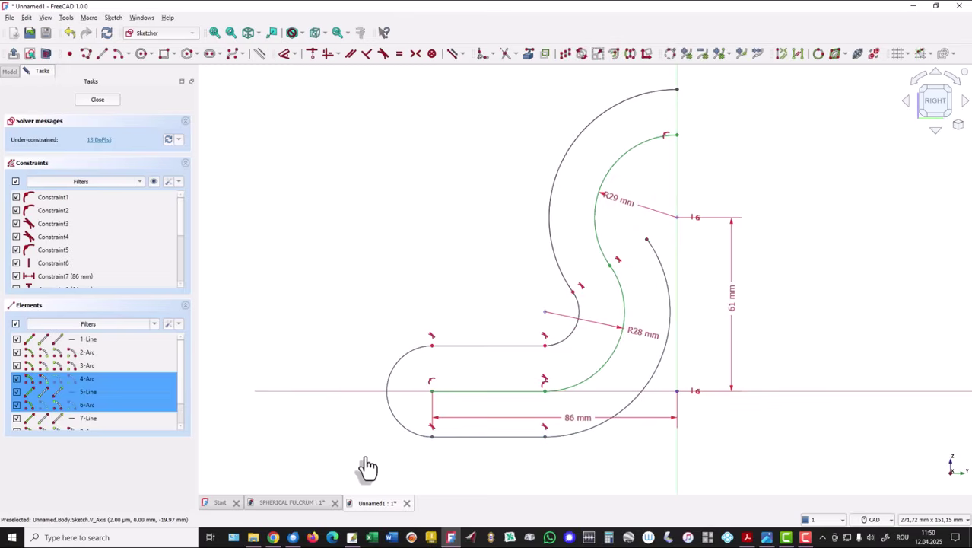
pyautogui.press('Delete')
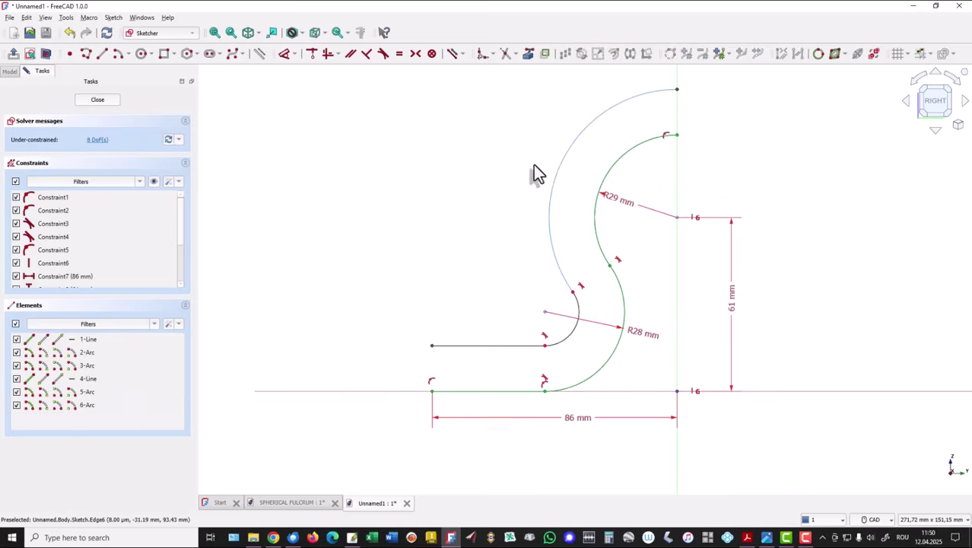
# Draw vertical lines closing the profile at the foot's outer end and at the upper arcs' ends on the vertical axis.
pyautogui.click(215, 33)
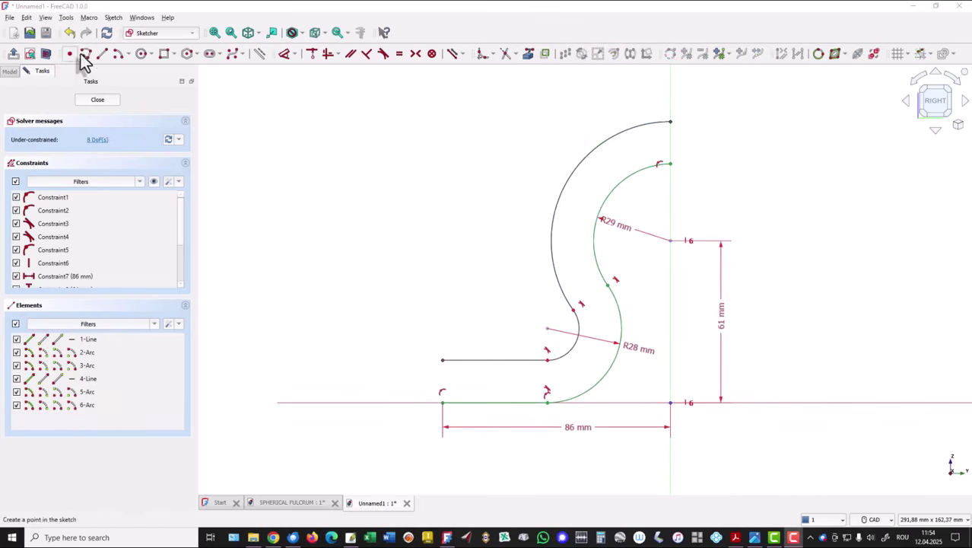
pyautogui.click(104, 54)
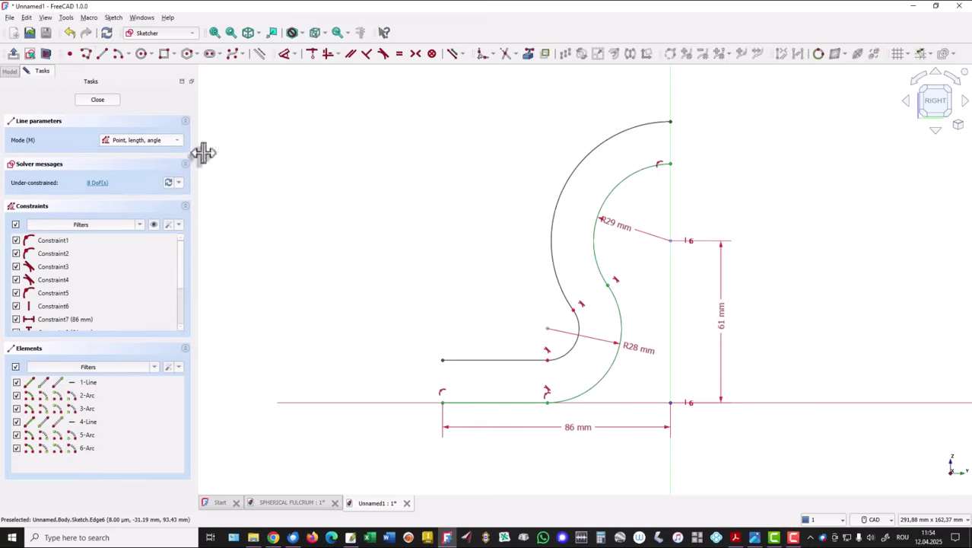
pyautogui.click(442, 358)
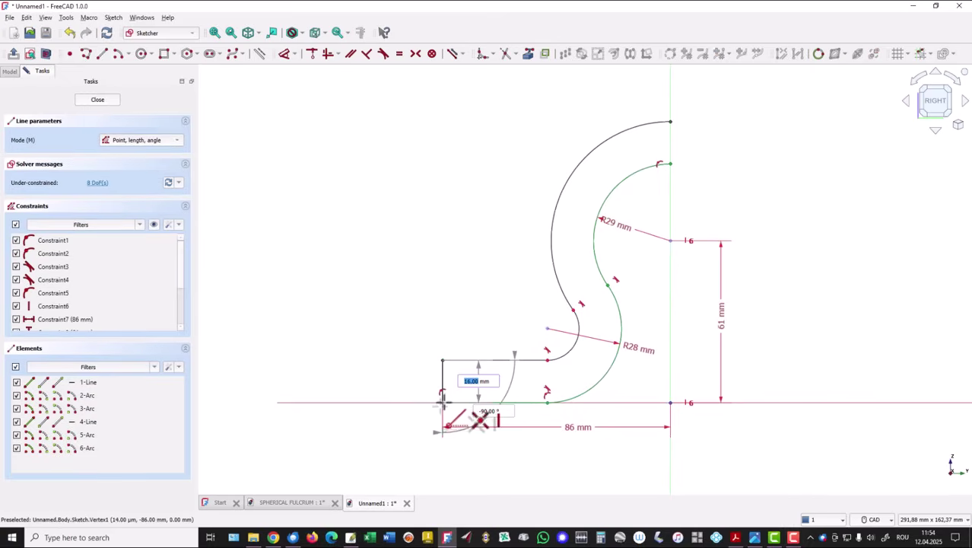
pyautogui.click(442, 401)
pyautogui.click(670, 122)
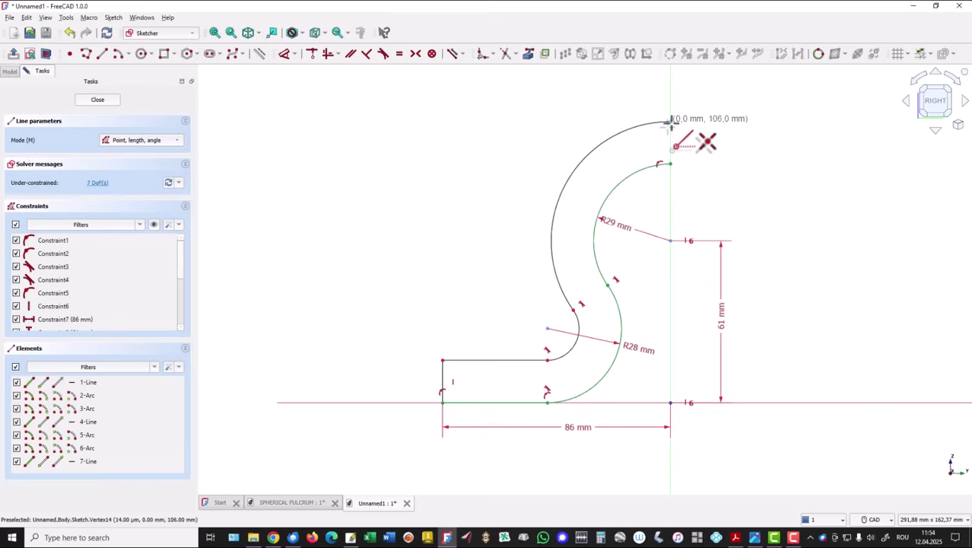
pyautogui.click(669, 164)
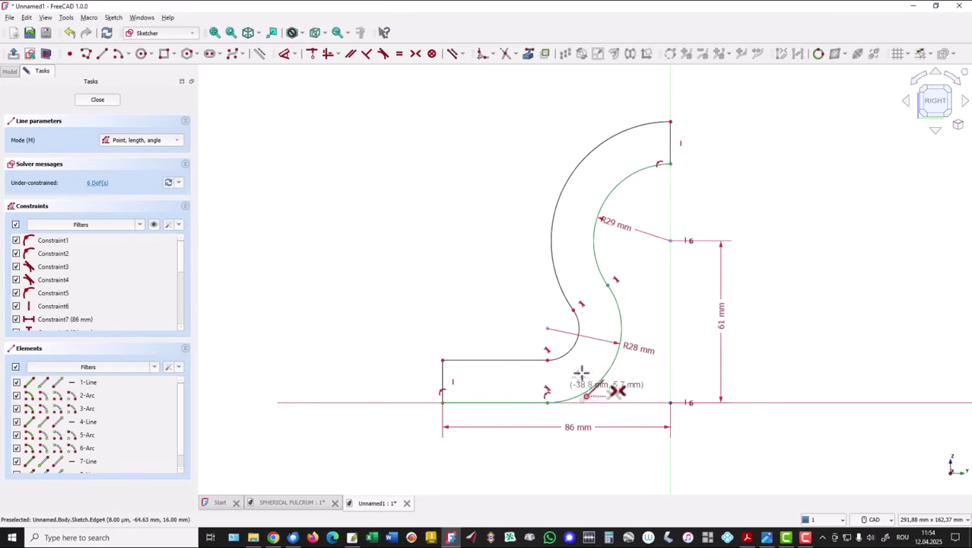
# Draw a line joining the outer arcs' junction point to the inner arcs' junction point.
pyautogui.click(577, 308)
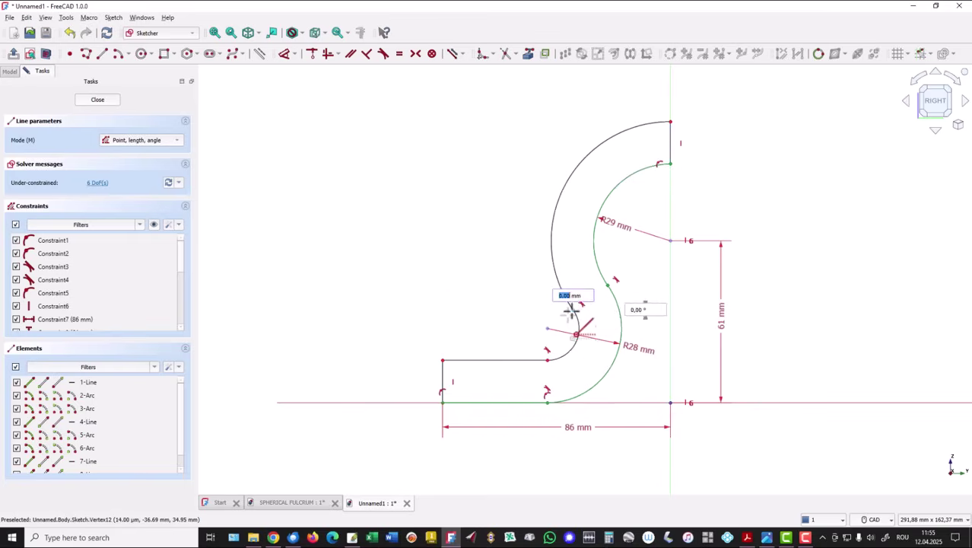
pyautogui.click(610, 285)
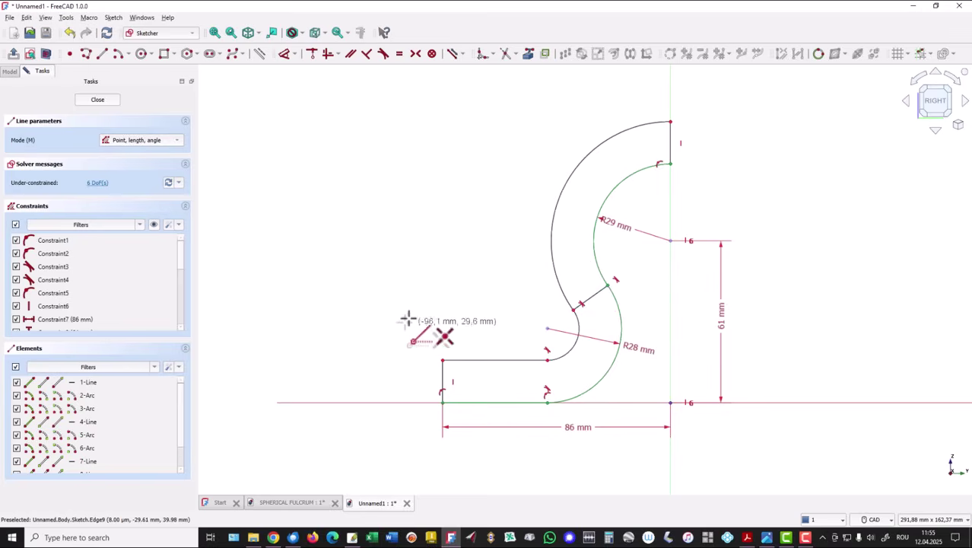
pyautogui.rightClick(370, 219)
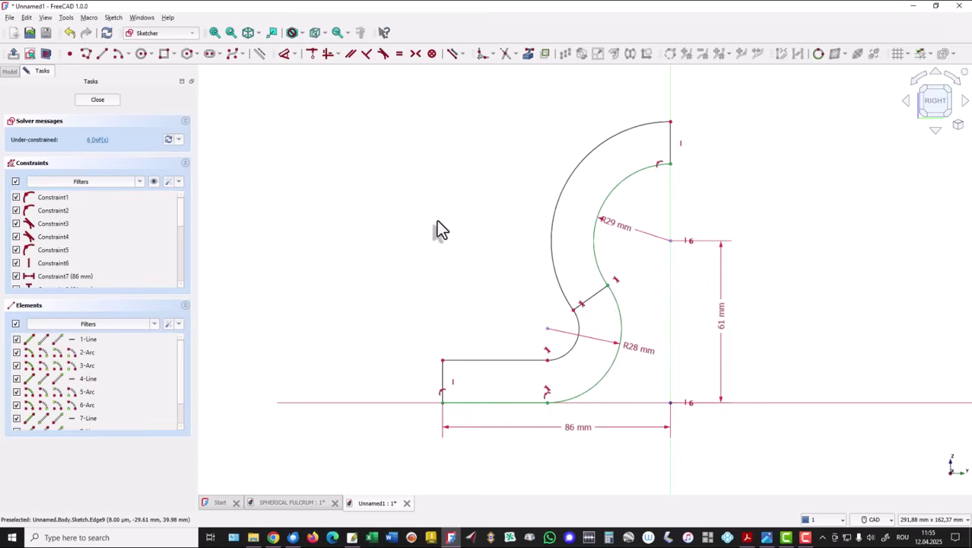
# Constrain the top end line, the foot end line and the line between the arc junctions to equal length.
pyautogui.click(672, 142)
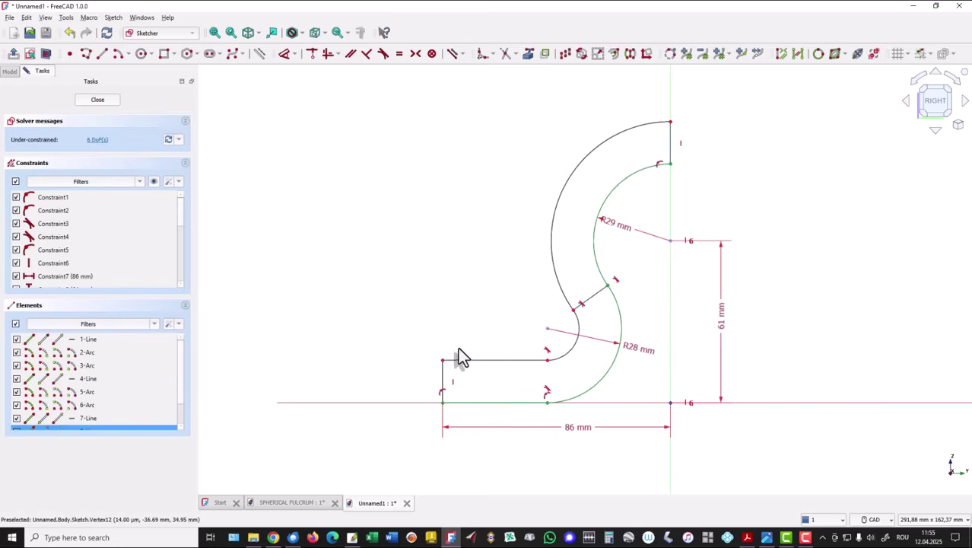
pyautogui.click(444, 378)
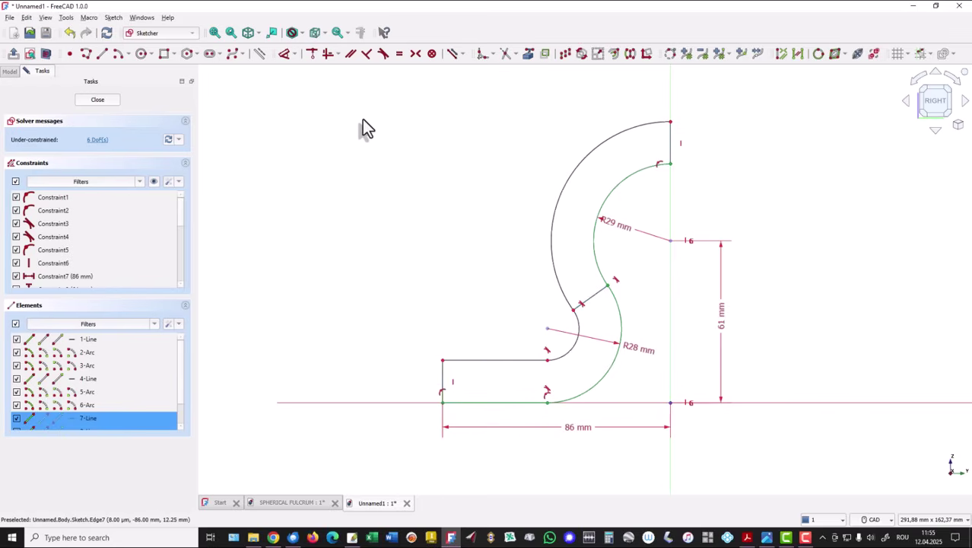
pyautogui.click(399, 55)
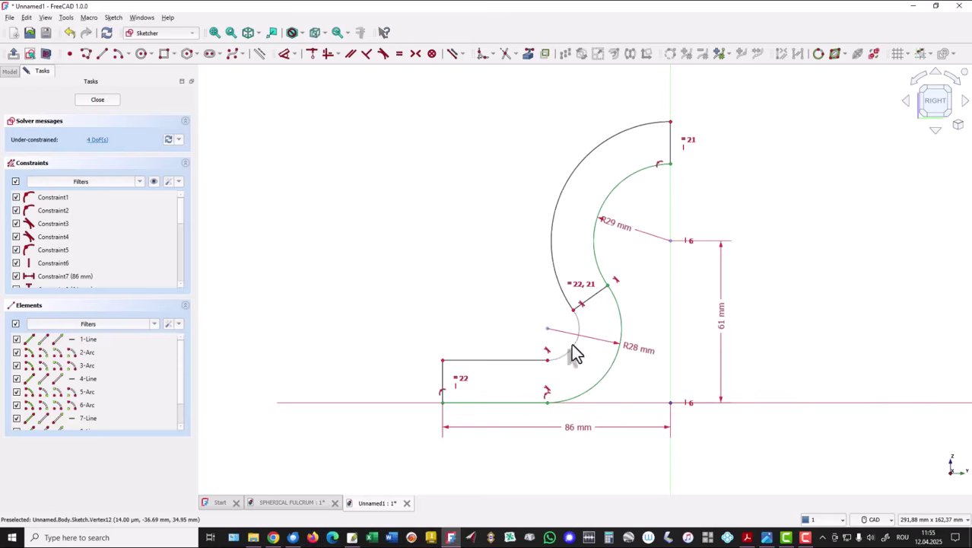
# Dimension the foot's vertical end line as 16 mm.
pyautogui.click(285, 56)
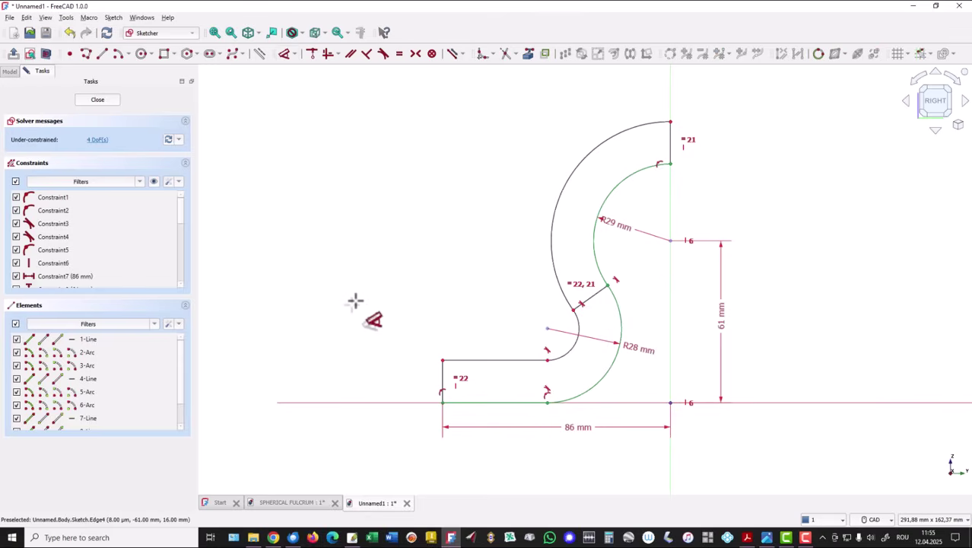
pyautogui.click(444, 380)
pyautogui.click(401, 387)
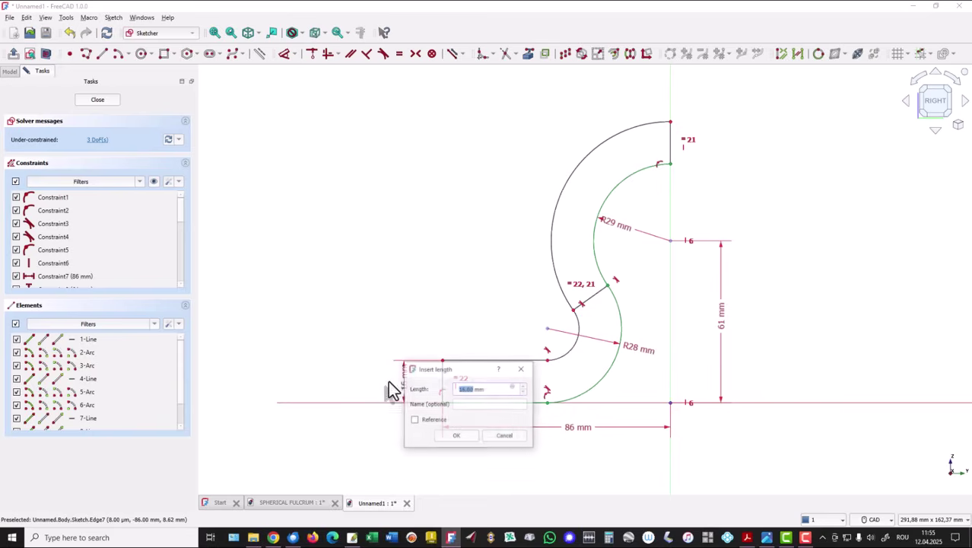
pyautogui.click(466, 432)
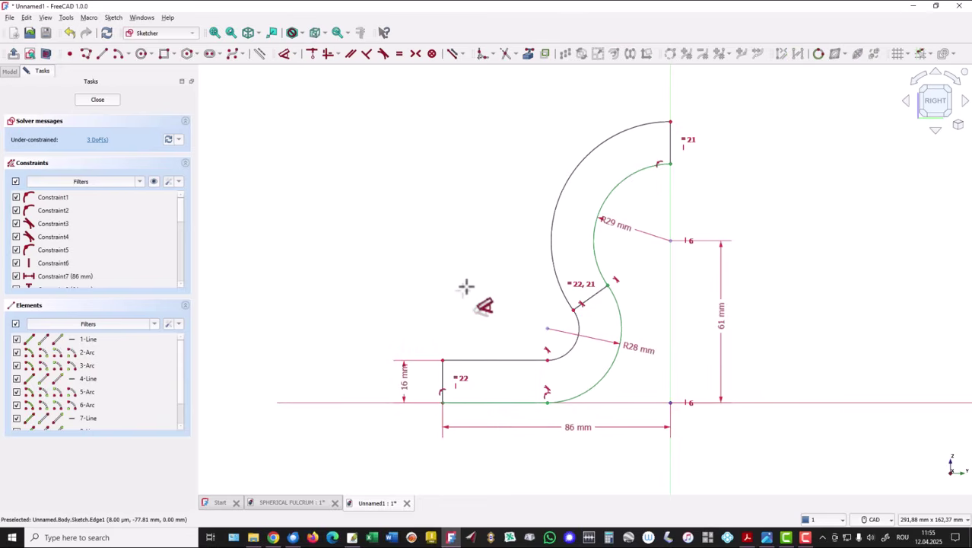
pyautogui.rightClick(467, 243)
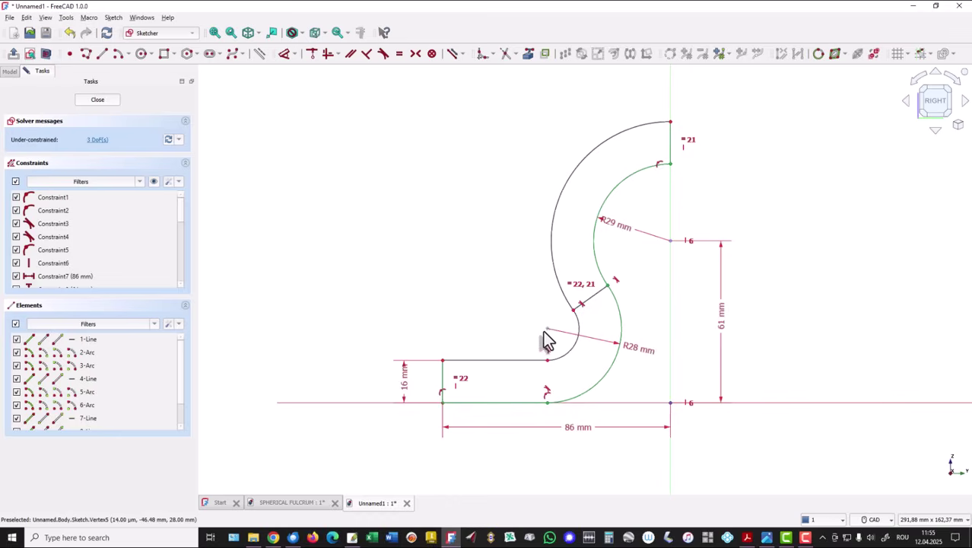
# Make the small lower offset arc's centre coincident with the centre of the 28 mm arc.
pyautogui.moveTo(575, 348)
pyautogui.mouseDown()
pyautogui.moveTo(558, 342)
pyautogui.moveTo(564, 373)
pyautogui.moveTo(563, 359)
pyautogui.mouseUp()
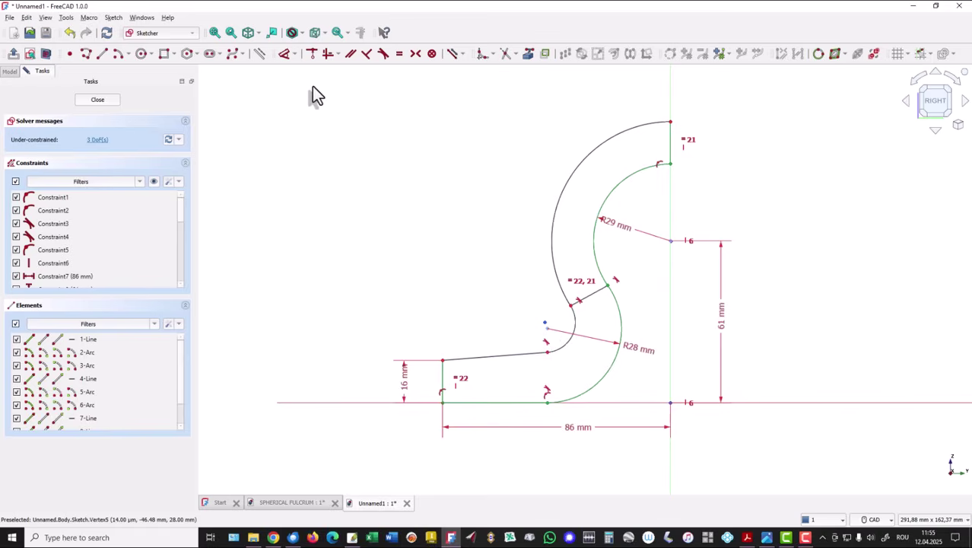
pyautogui.click(313, 54)
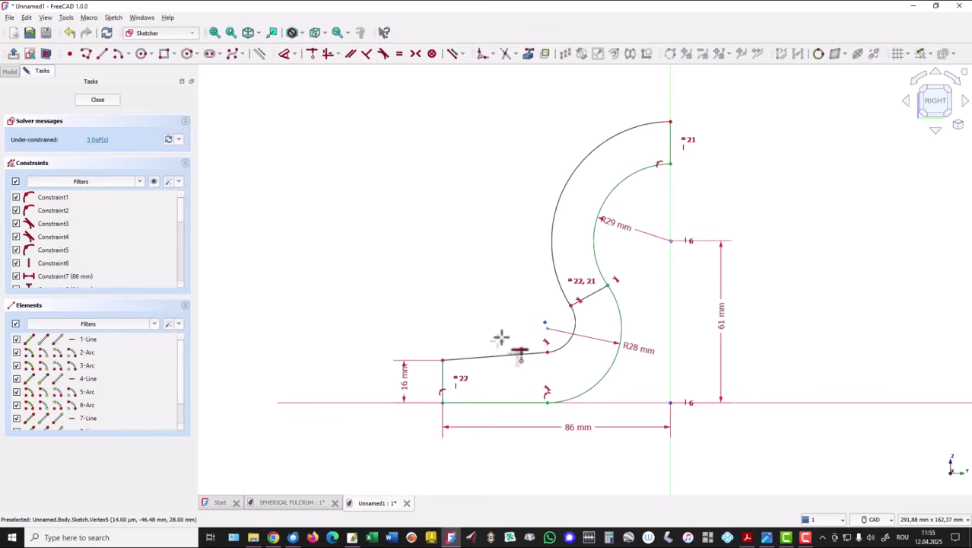
pyautogui.click(545, 329)
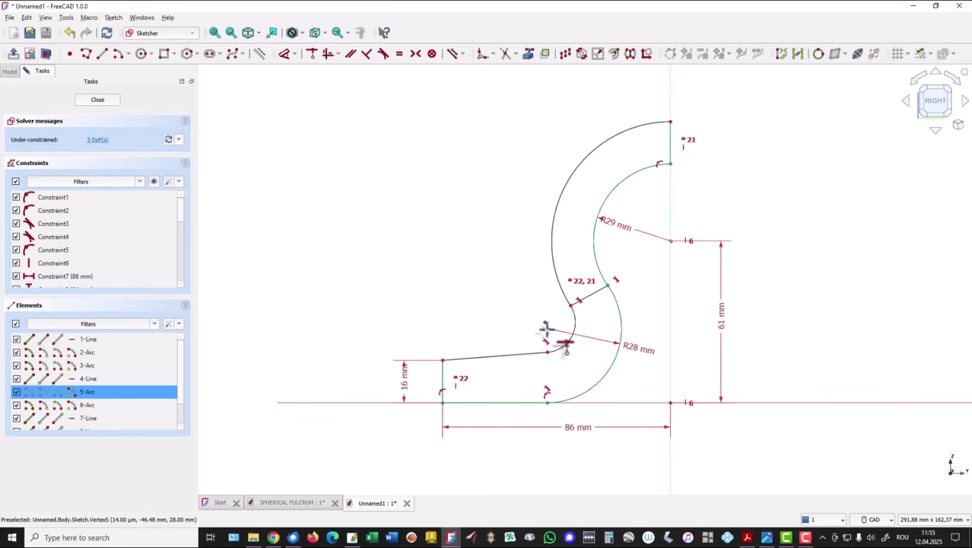
pyautogui.click(525, 353)
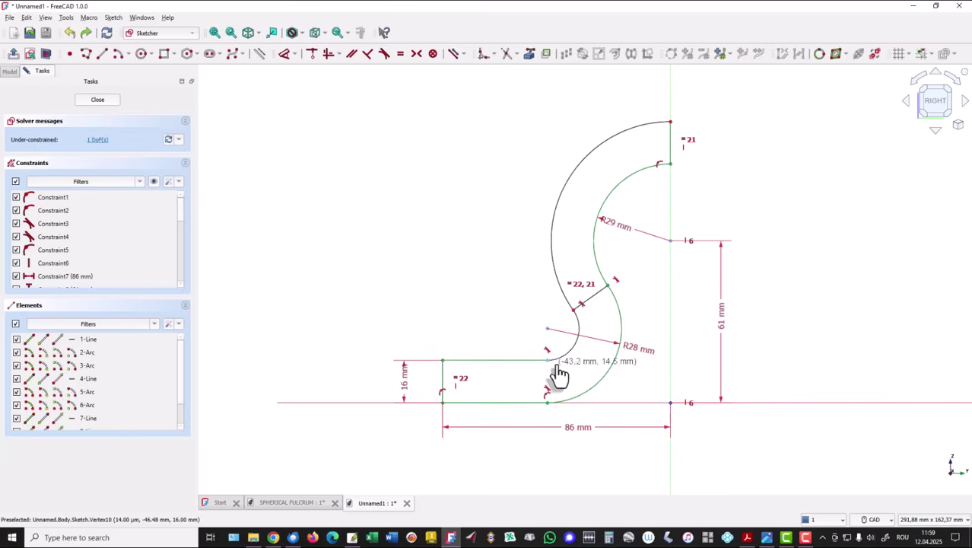
# Constrain the foot's upper line to be horizontal and close the sketch.
pyautogui.moveTo(552, 258); pyautogui.dragTo(542, 293)
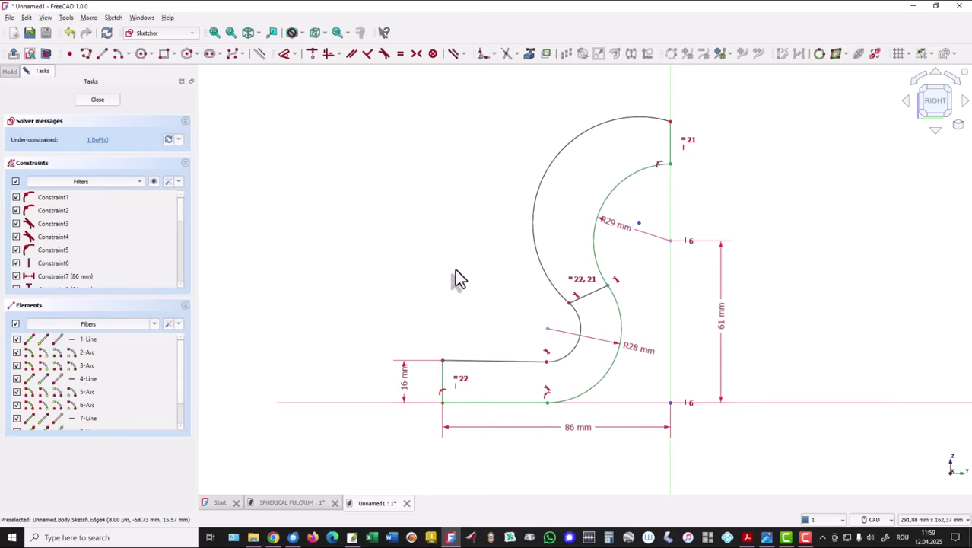
pyautogui.click(485, 361)
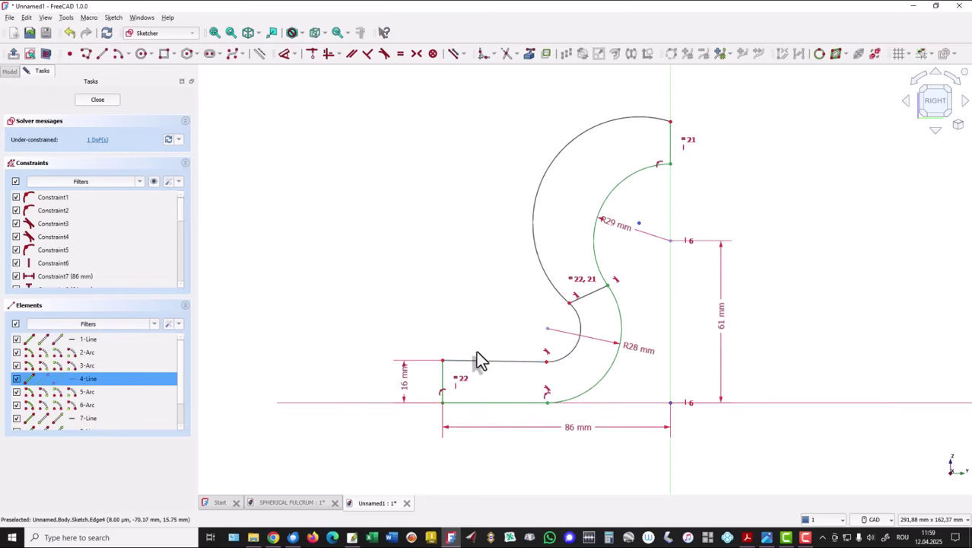
pyautogui.click(329, 55)
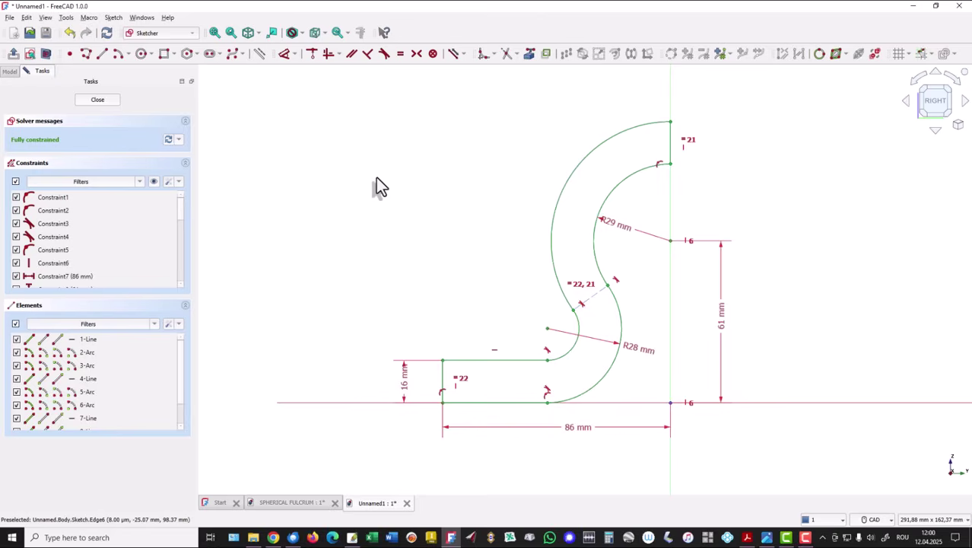
pyautogui.click(97, 101)
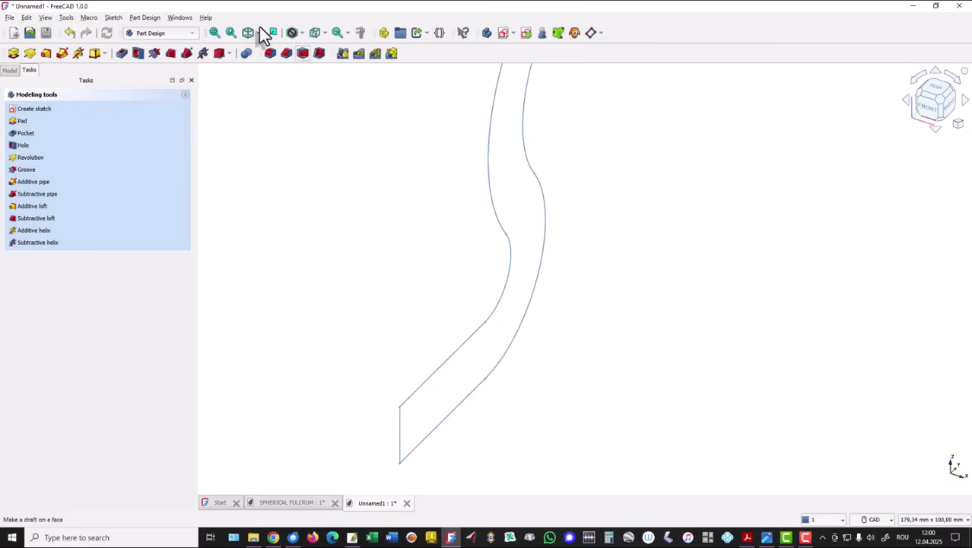
# Pad the half profile sketch symmetrically to its plane with a length of 70 mm.
pyautogui.click(215, 32)
pyautogui.click(246, 34)
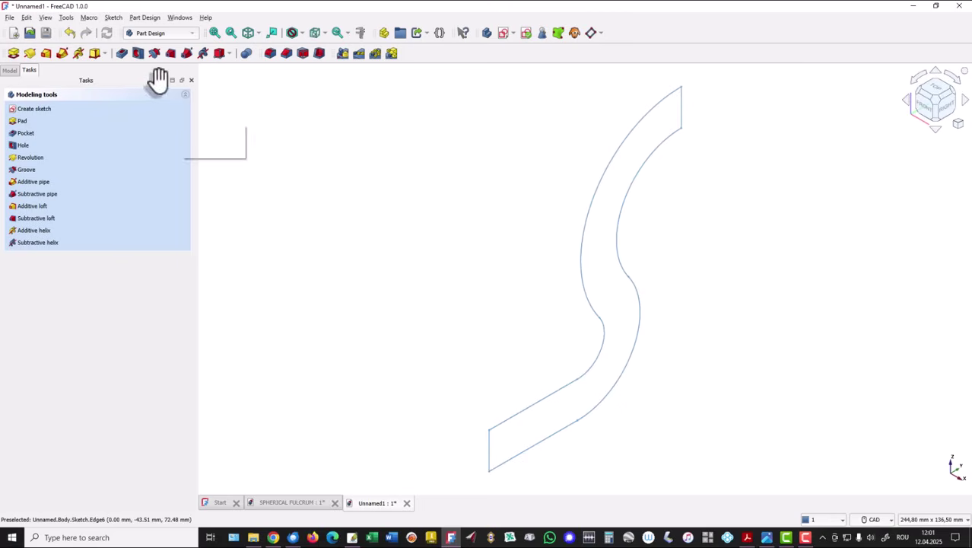
pyautogui.click(13, 53)
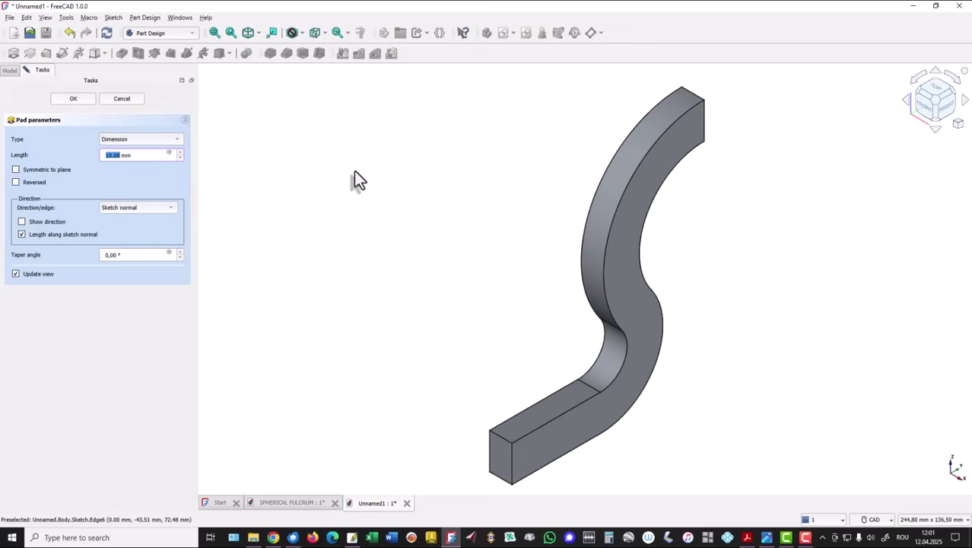
pyautogui.click(38, 172)
pyautogui.moveTo(126, 155); pyautogui.dragTo(81, 156)
pyautogui.write('70')
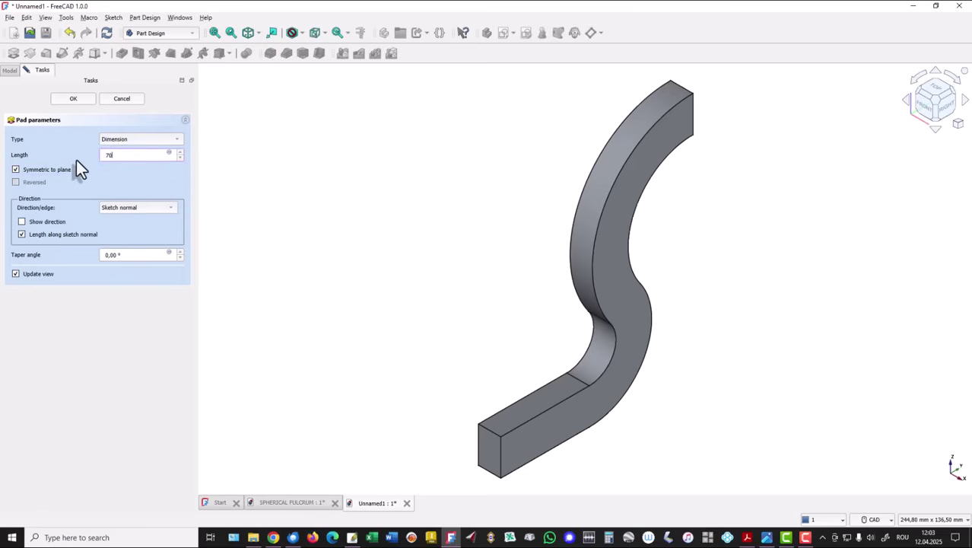
pyautogui.press('Return')
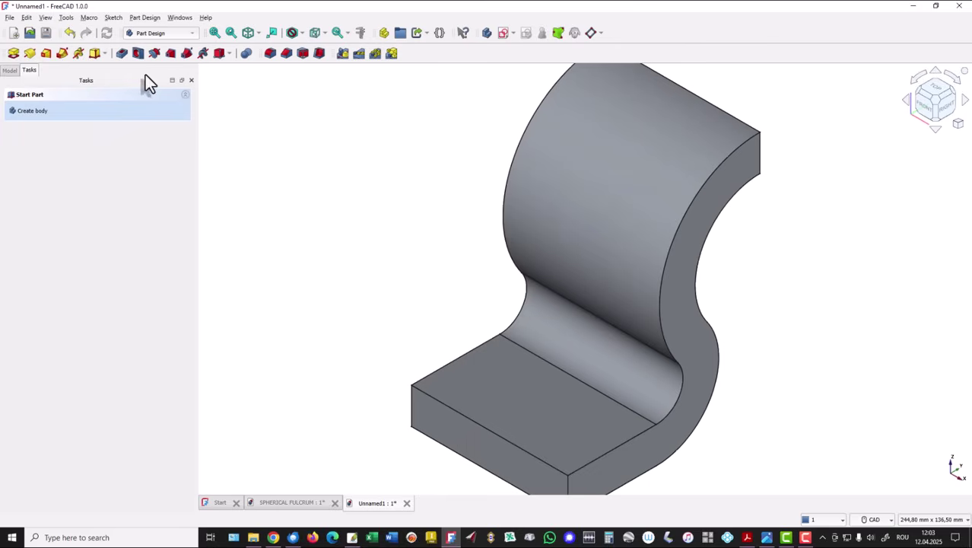
pyautogui.click(215, 33)
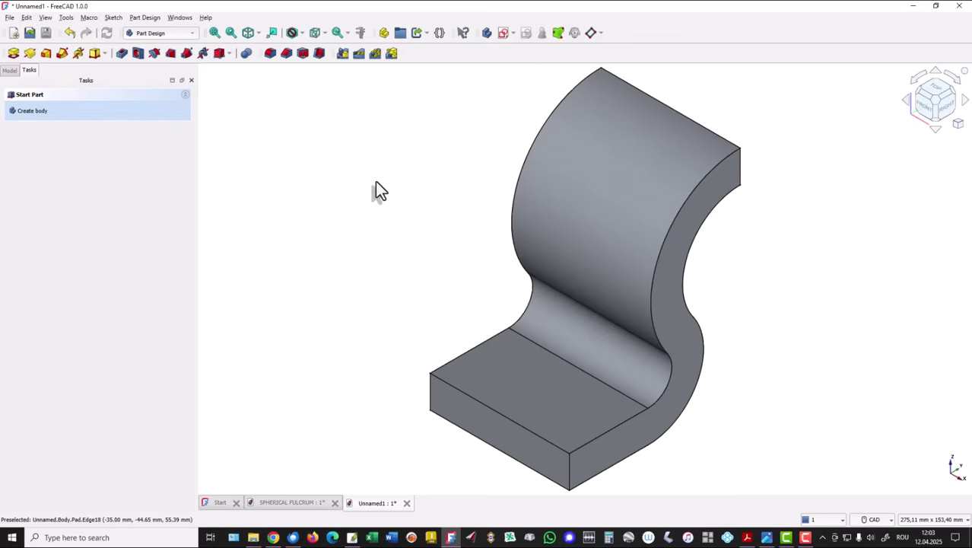
# Mirror the pad about the vertical sketch axis to complete the bracket's other half.
pyautogui.click(9, 70)
pyautogui.click(42, 128)
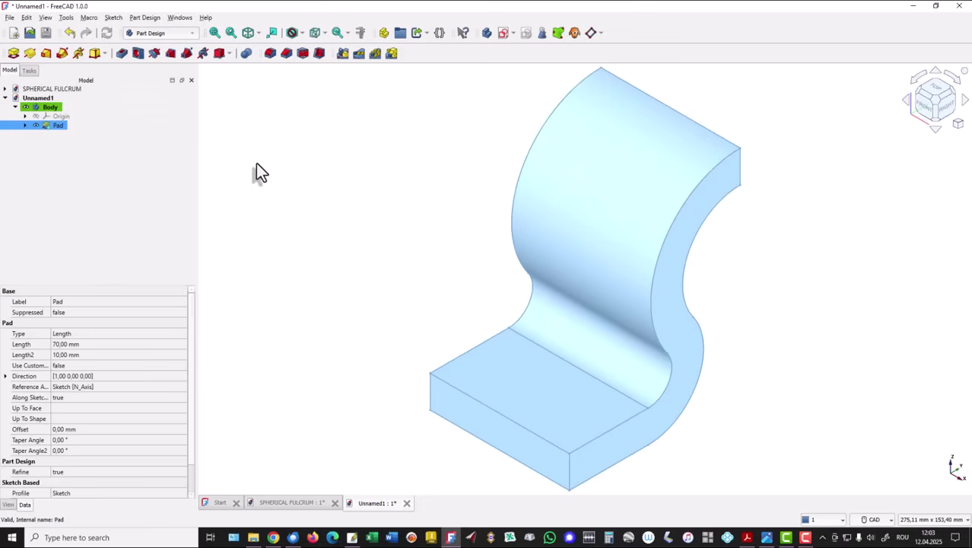
pyautogui.click(342, 55)
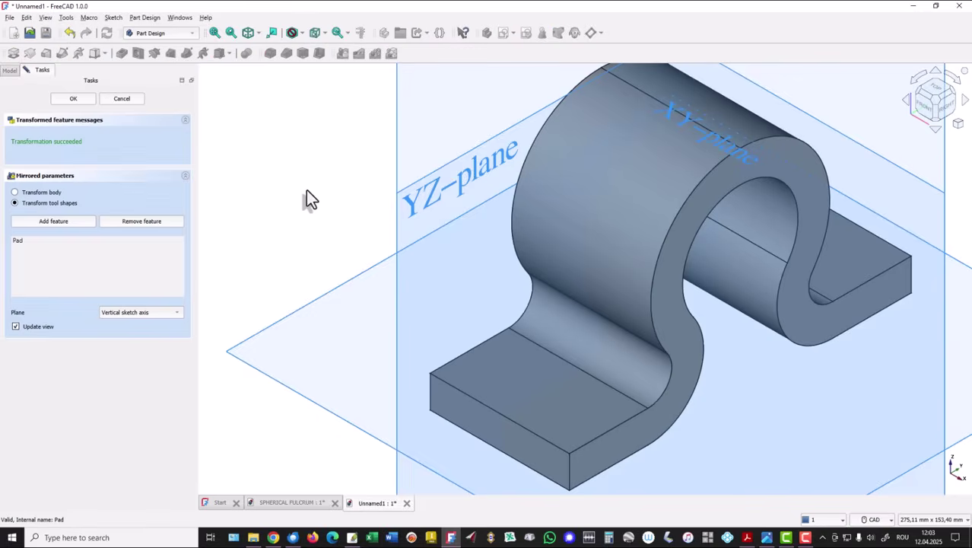
pyautogui.click(66, 101)
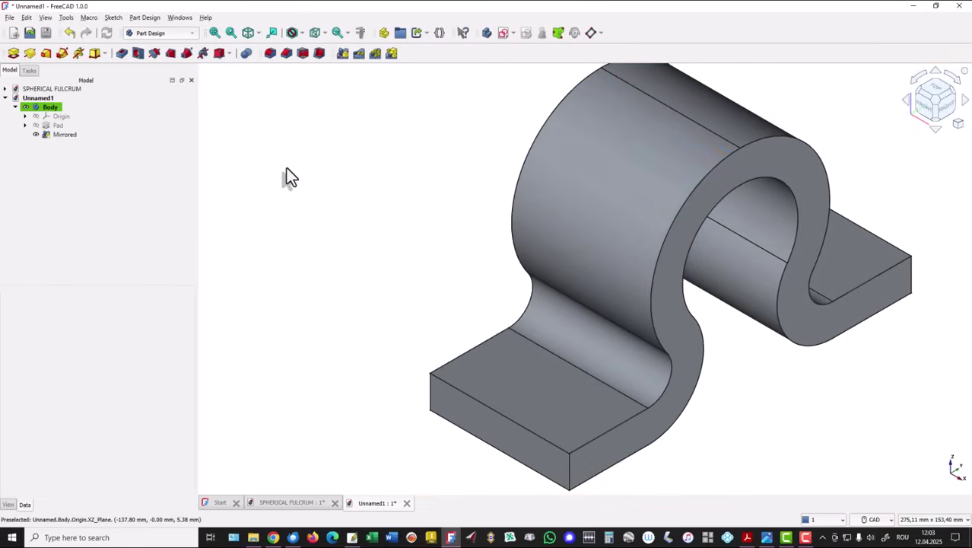
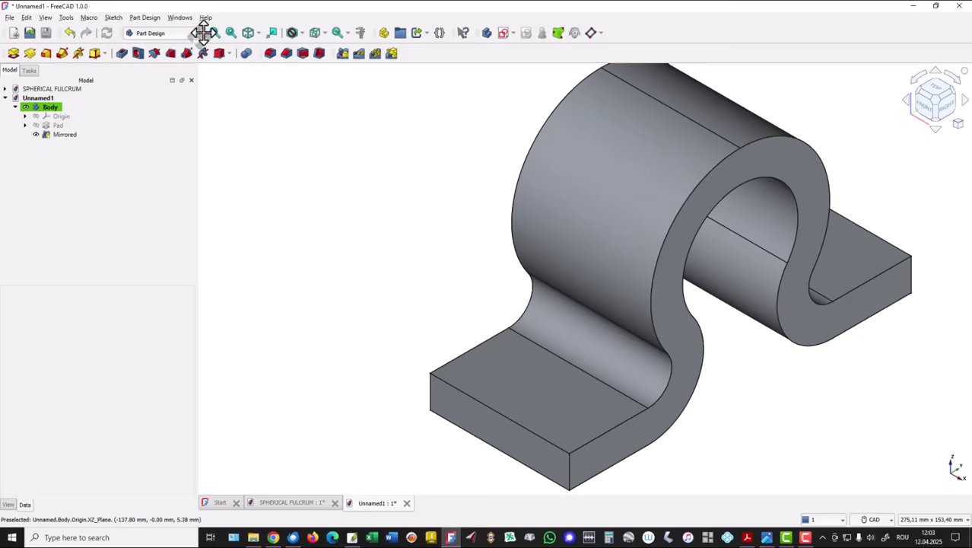
pyautogui.click(213, 33)
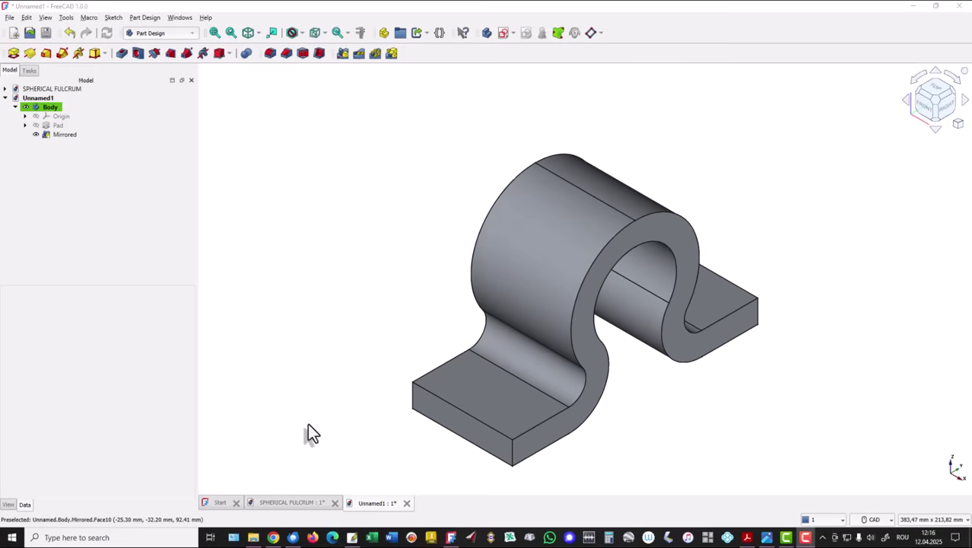
# Check the spherical cut in the finished SPHERICAL FULCRUM model and the drawing, and start a sketch on the XZ plane in Unnamed1.
pyautogui.click(283, 502)
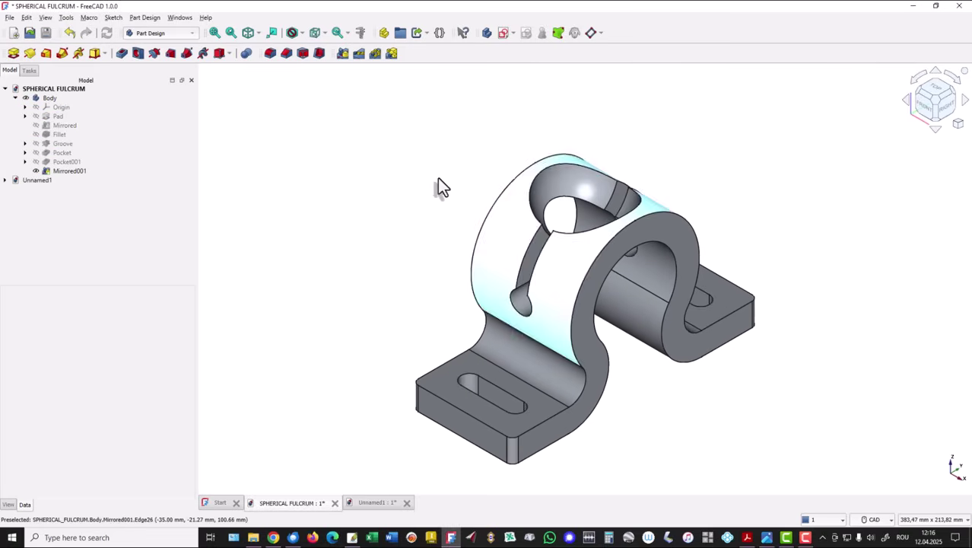
pyautogui.hotkey('alt', 'Tab')
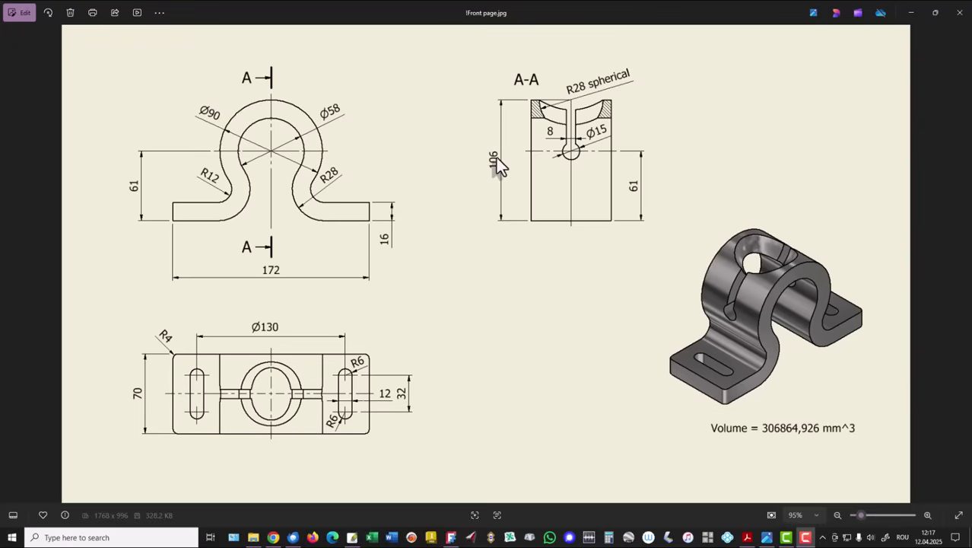
pyautogui.hotkey('alt', 'Tab')
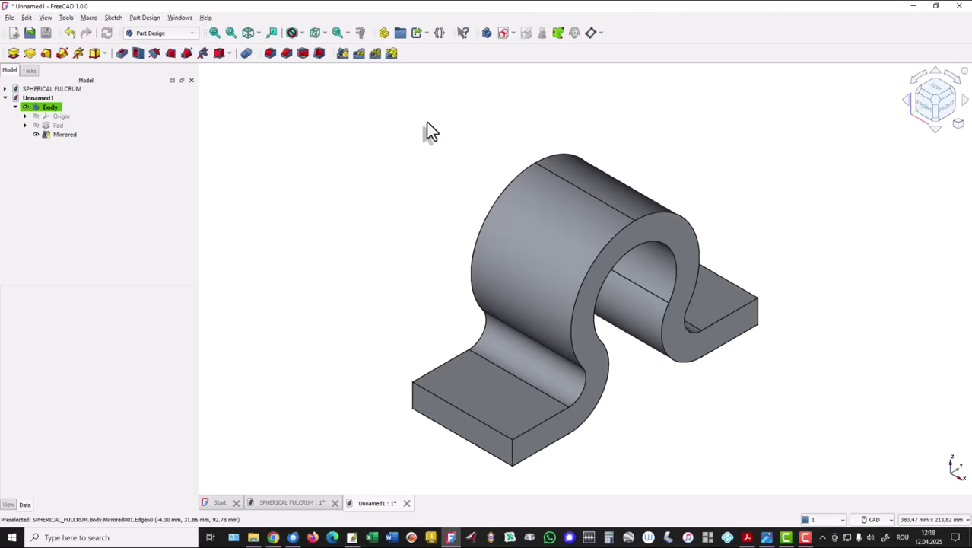
pyautogui.click(503, 34)
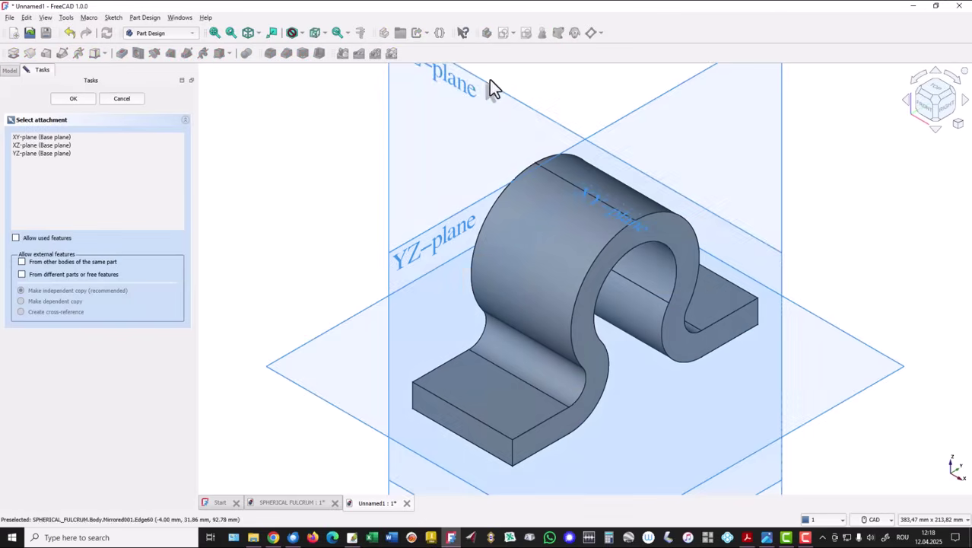
pyautogui.click(523, 105)
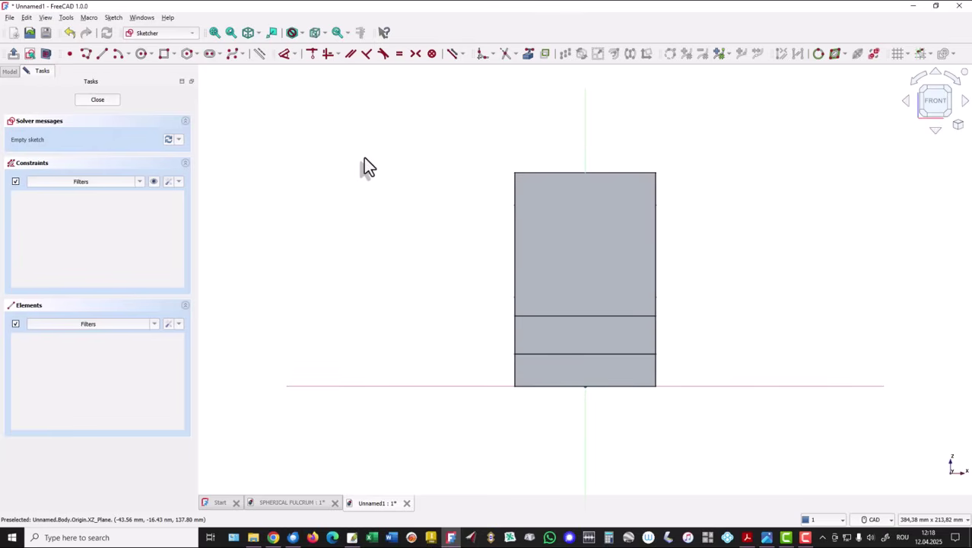
pyautogui.click(45, 55)
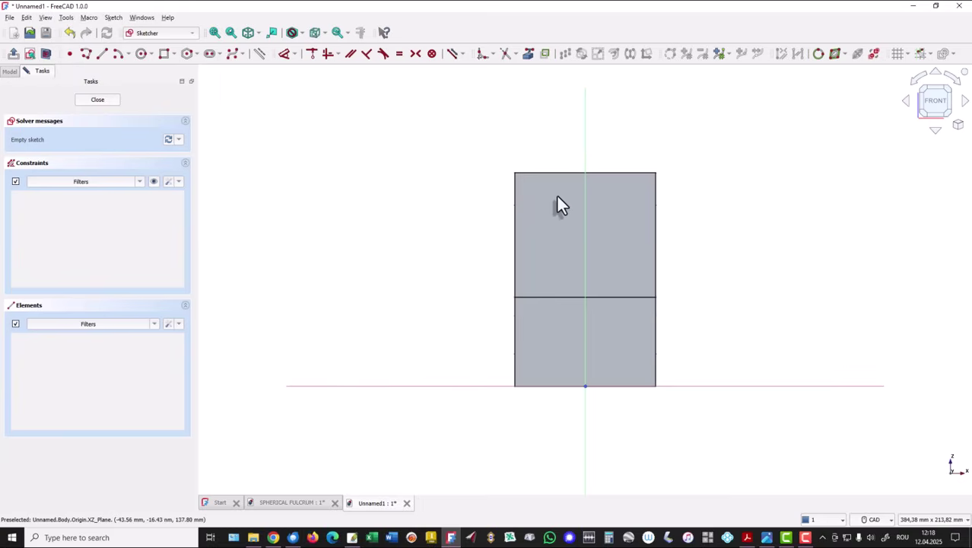
pyautogui.click(44, 55)
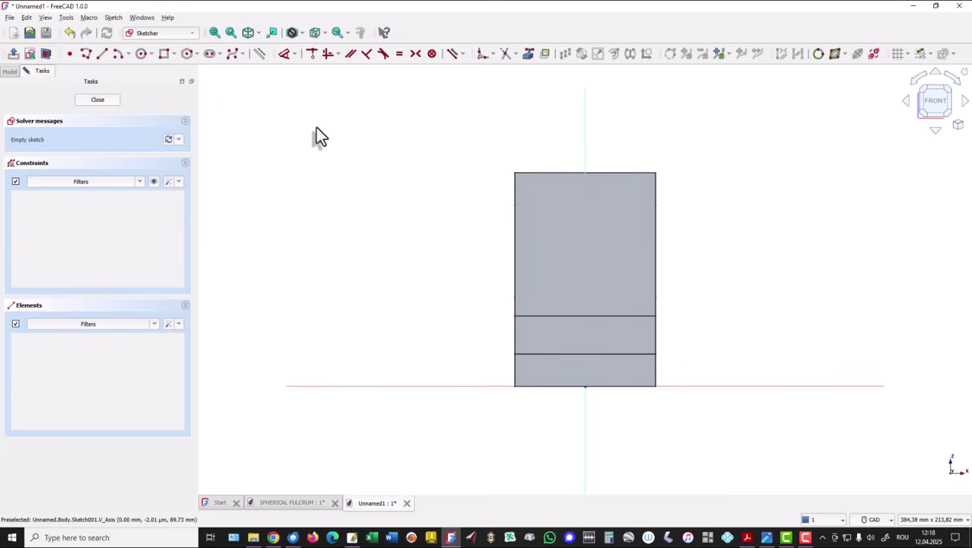
# Draw a circle about 52 mm in diameter, centred on the vertical axis just above the bracket's top edge.
pyautogui.click(141, 55)
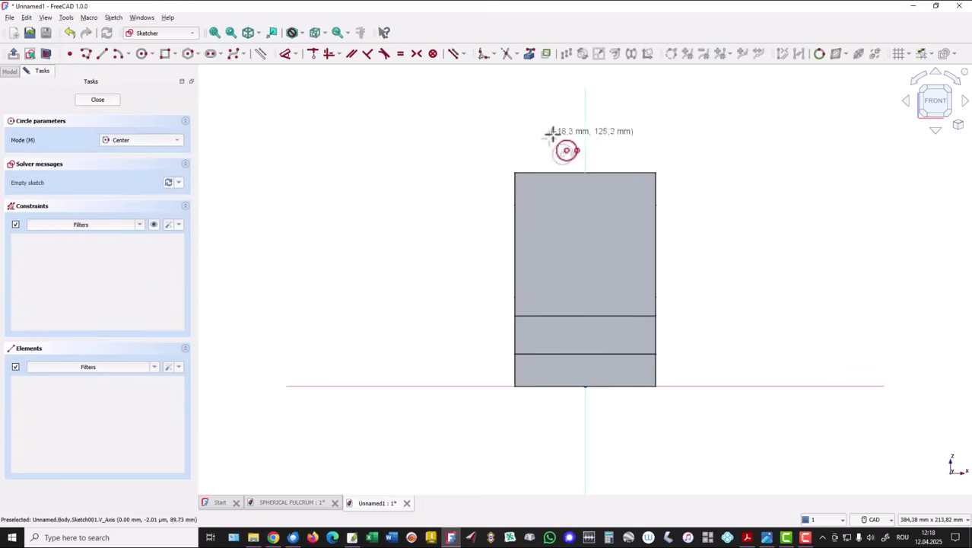
pyautogui.click(583, 158)
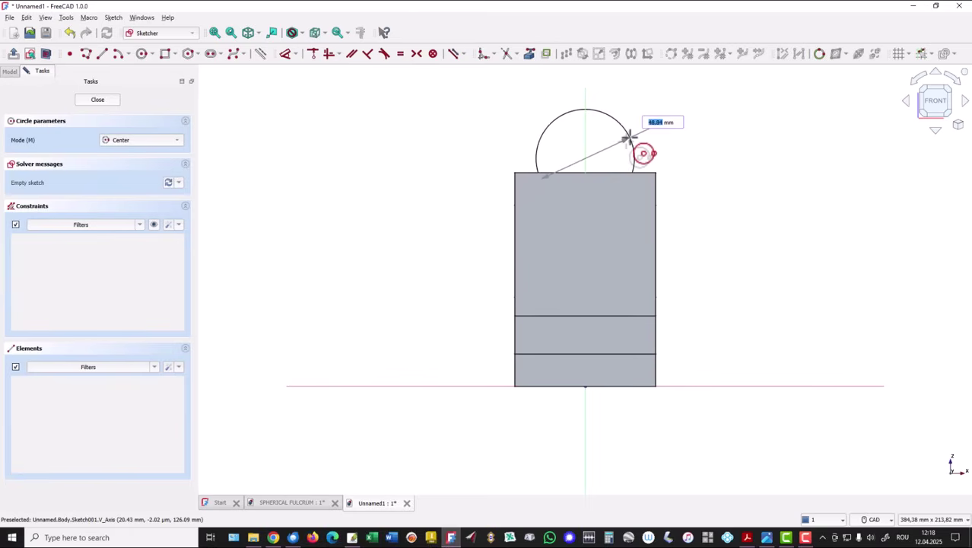
pyautogui.click(629, 137)
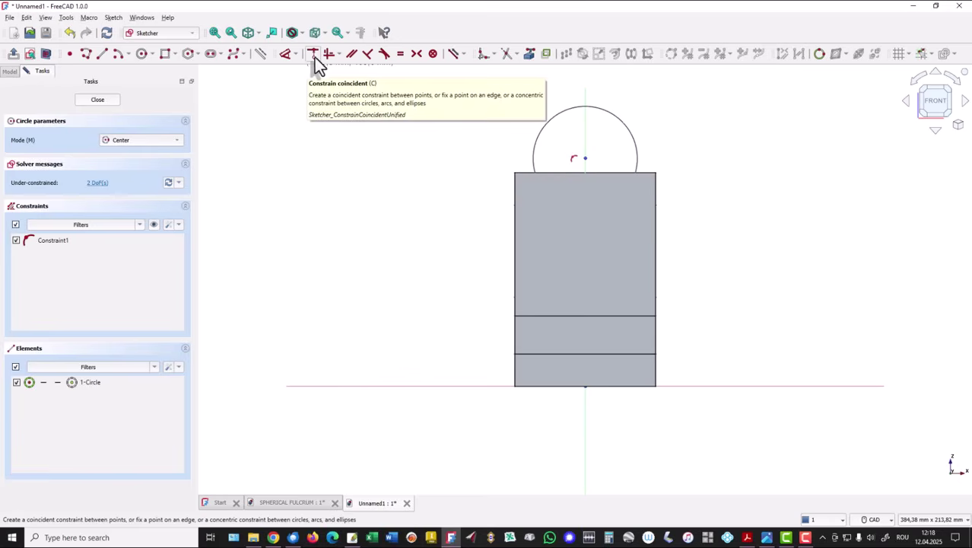
# Project the bracket's upper left side edge as external geometry and align the circle's centre horizontally with its top endpoint.
pyautogui.click(528, 53)
pyautogui.click(516, 184)
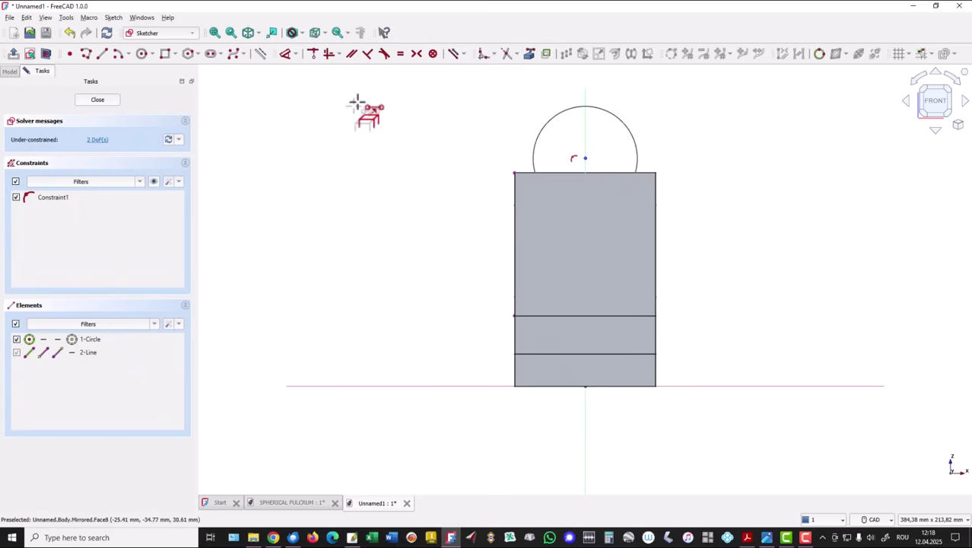
pyautogui.click(314, 53)
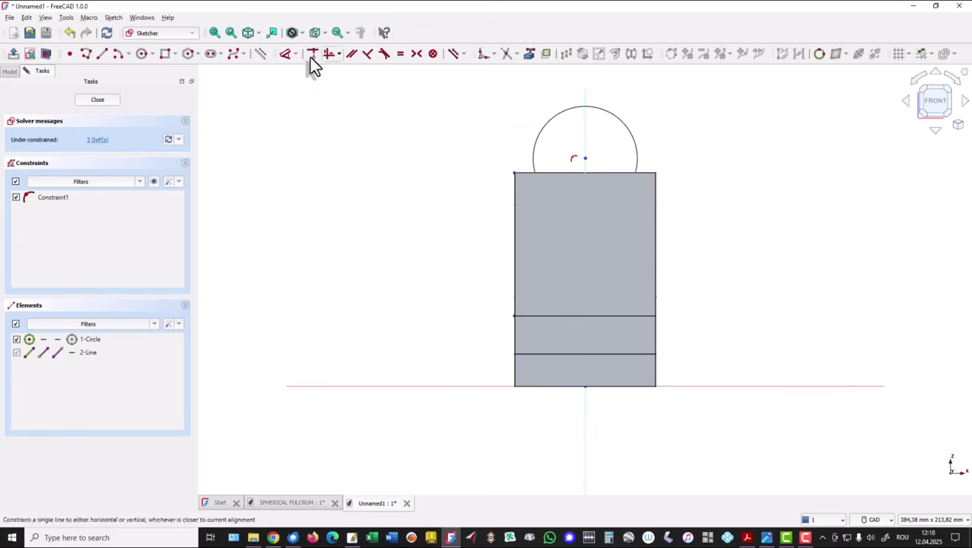
pyautogui.click(327, 56)
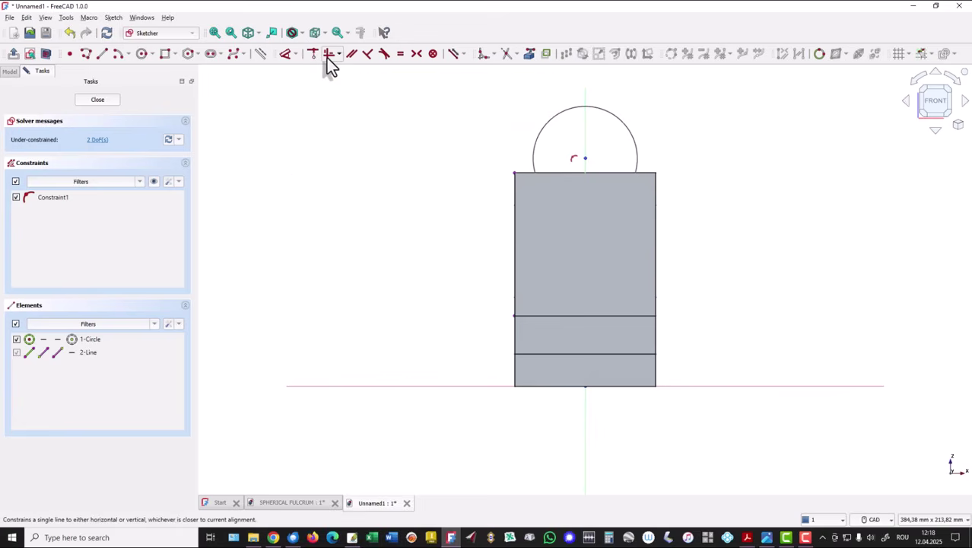
pyautogui.click(514, 172)
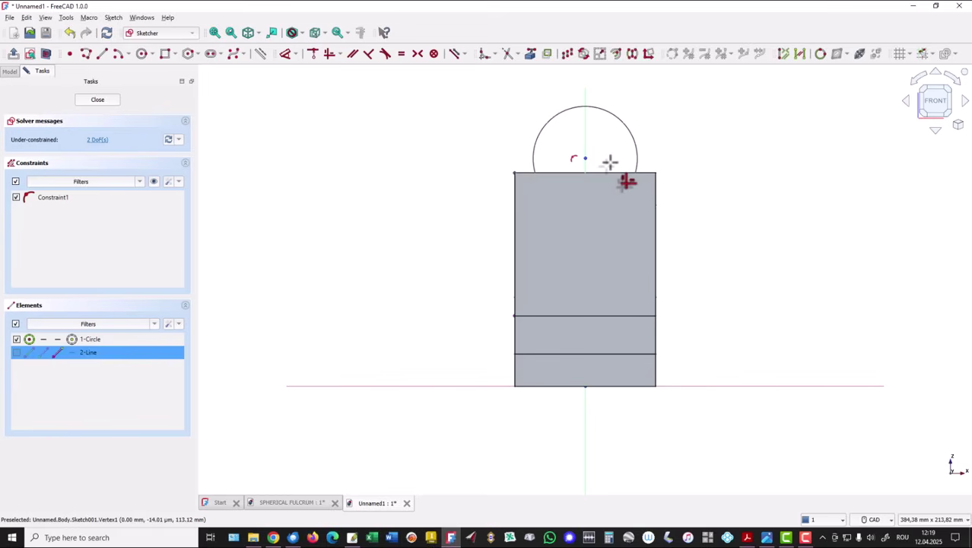
pyautogui.click(582, 159)
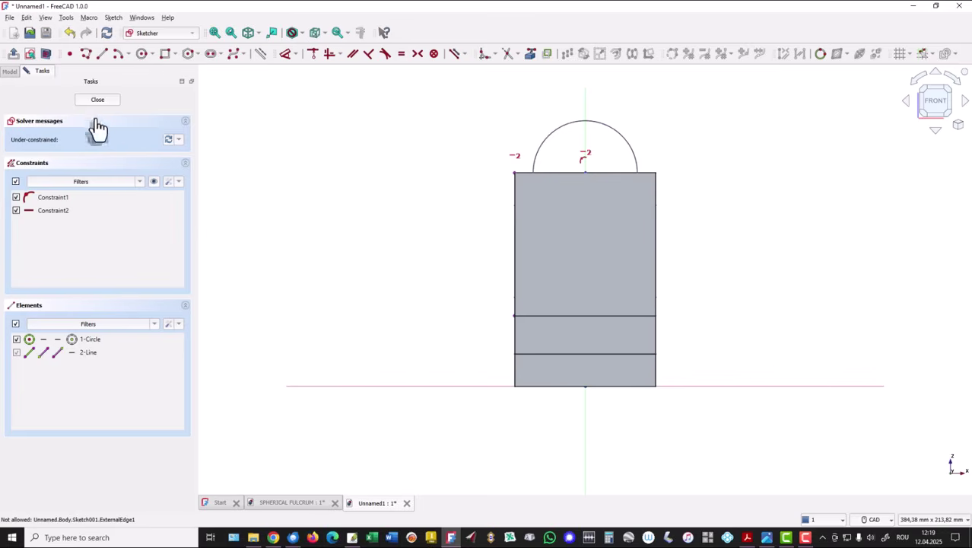
# Show the sketch in section view and dimension the circle's diameter as 28*2 mm.
pyautogui.click(44, 54)
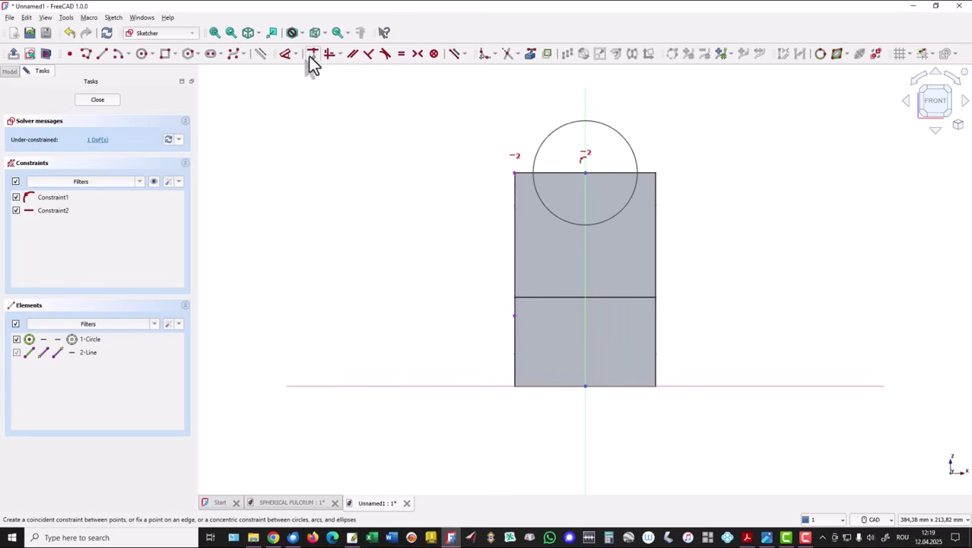
pyautogui.click(284, 53)
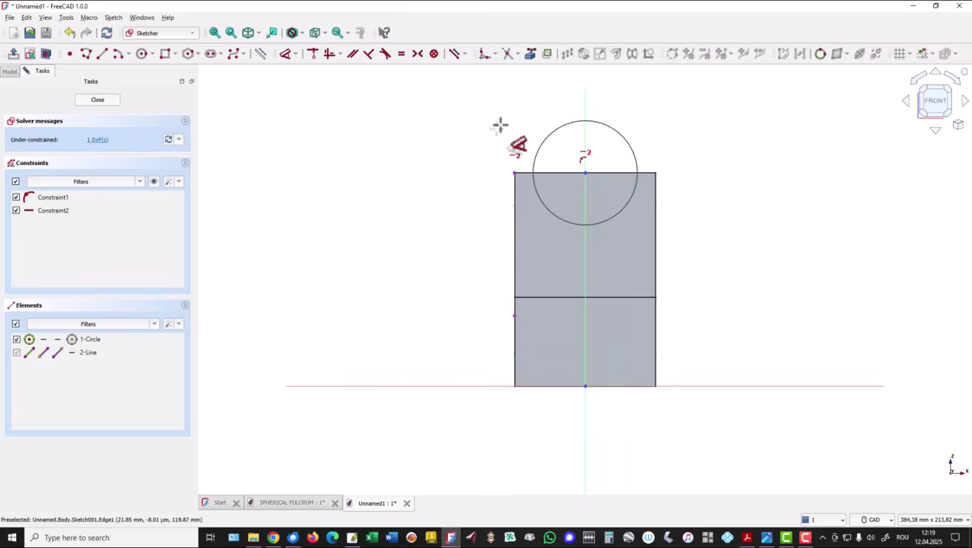
pyautogui.click(613, 154)
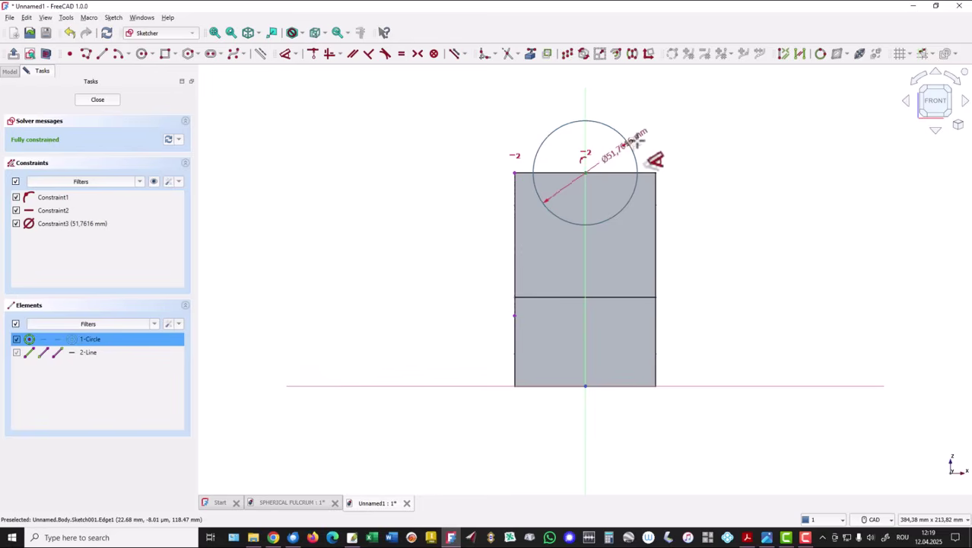
pyautogui.click(680, 143)
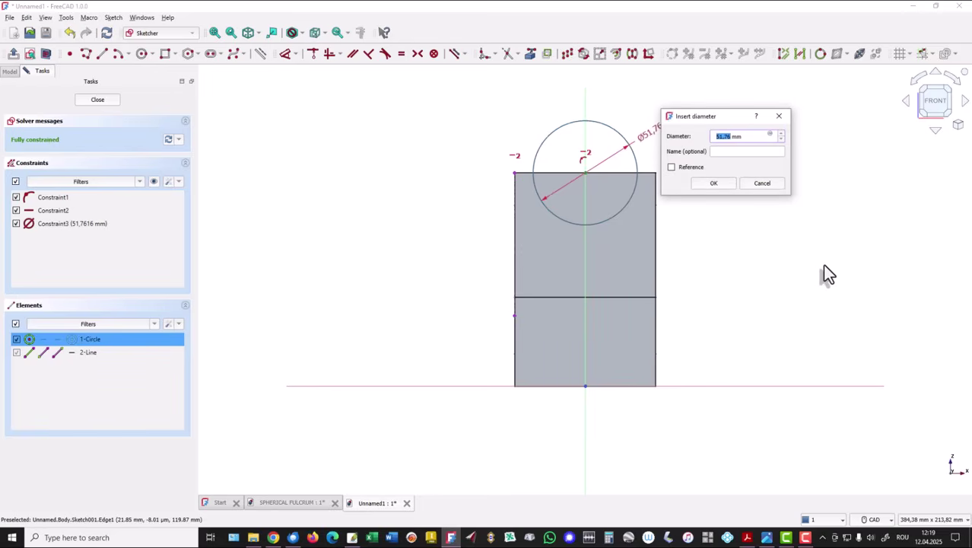
pyautogui.write('28*2')
pyautogui.press('Return')
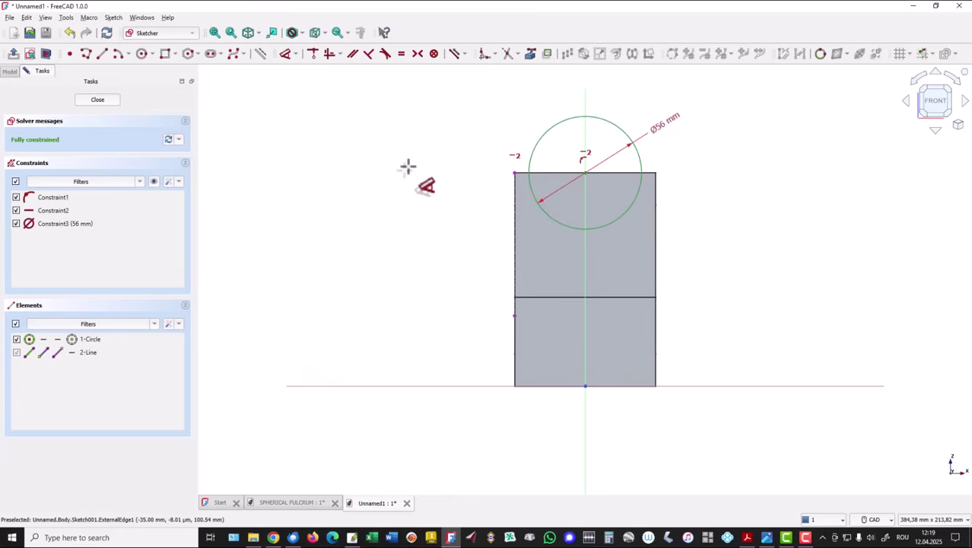
pyautogui.press('Escape')
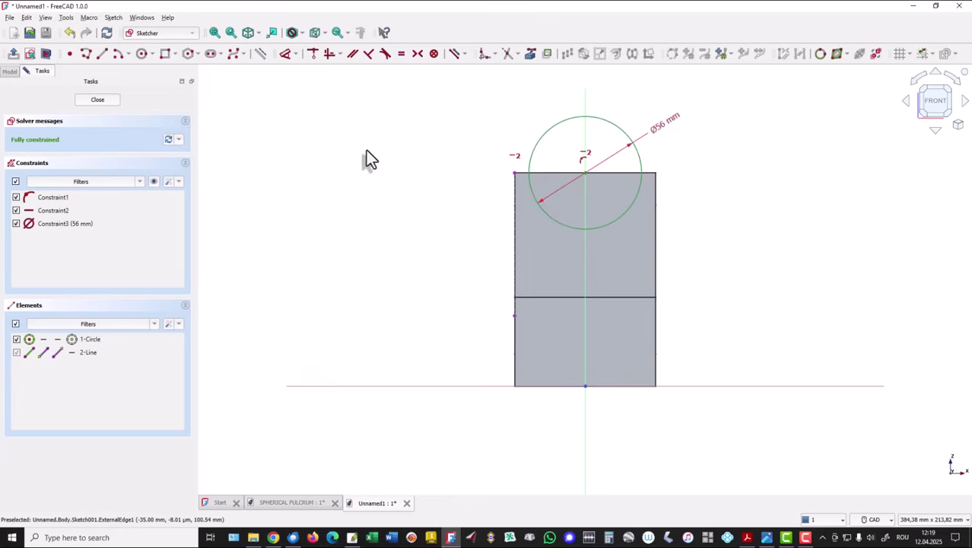
# Draw a vertical line across the circle with both ends on it and constrain the line through the circle's centre.
pyautogui.click(102, 53)
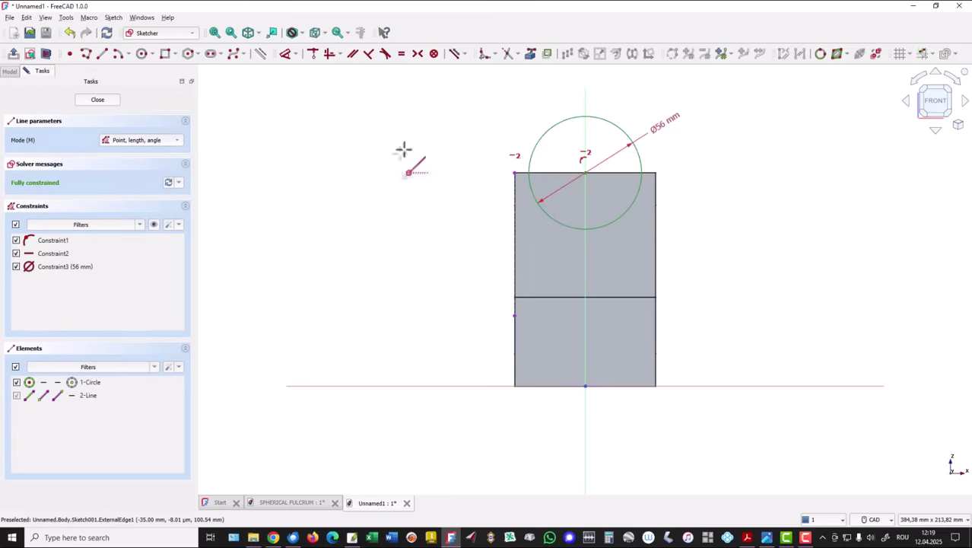
pyautogui.click(566, 120)
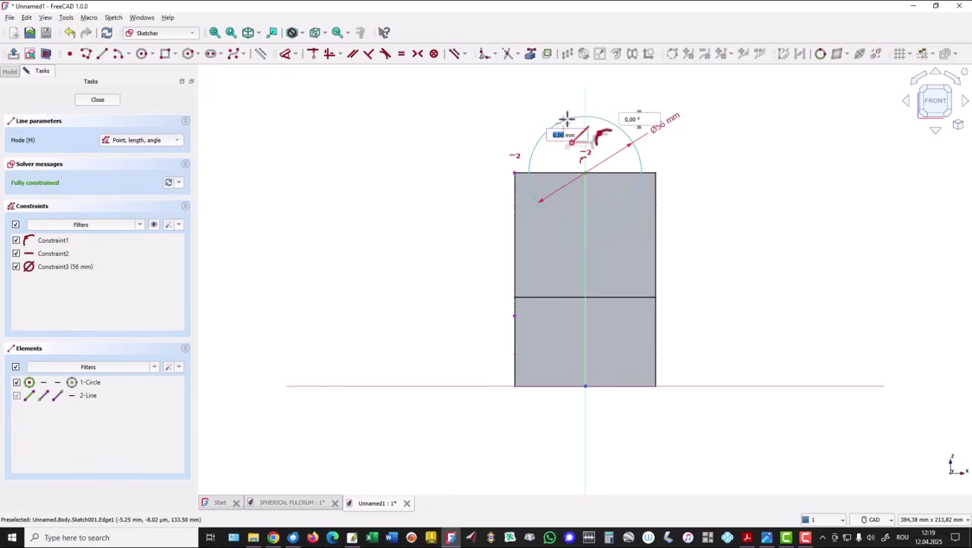
pyautogui.click(566, 225)
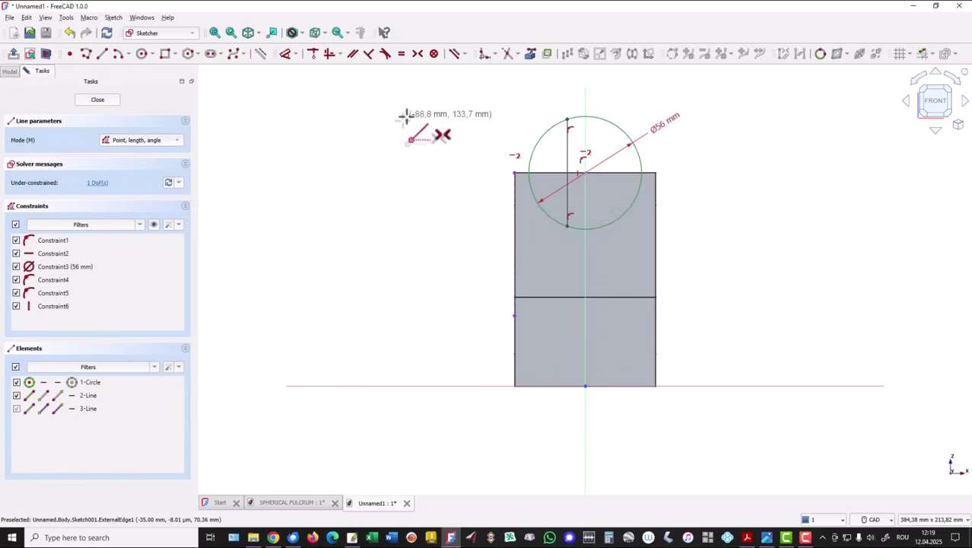
pyautogui.click(313, 53)
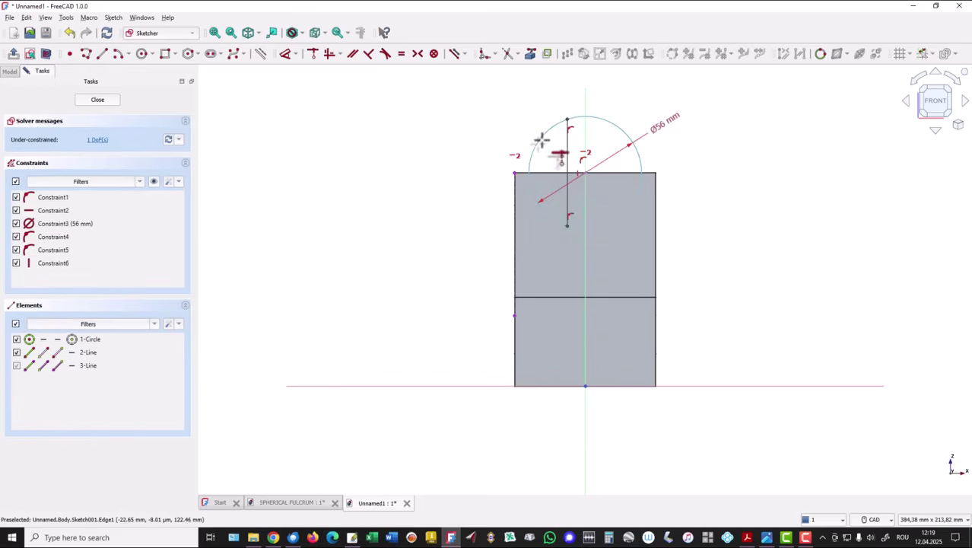
pyautogui.click(568, 152)
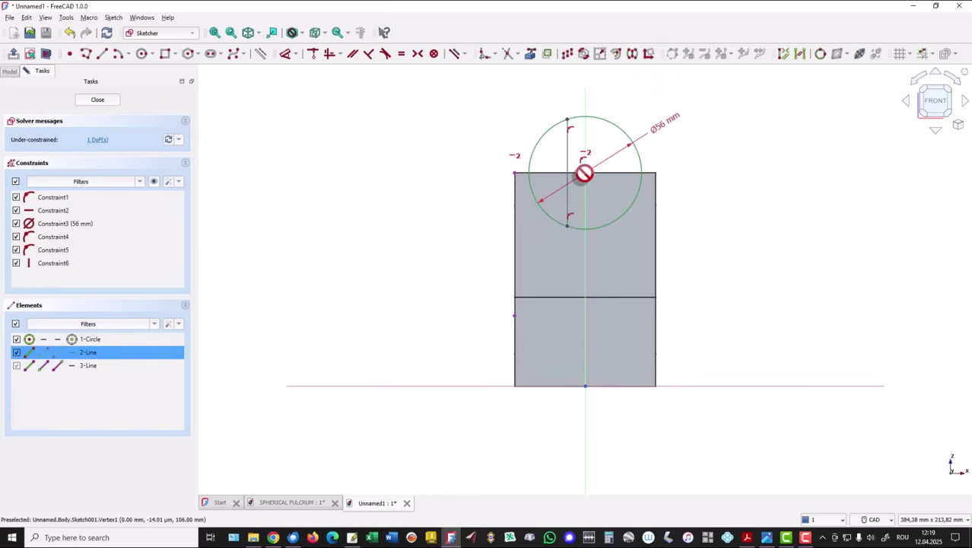
pyautogui.click(584, 173)
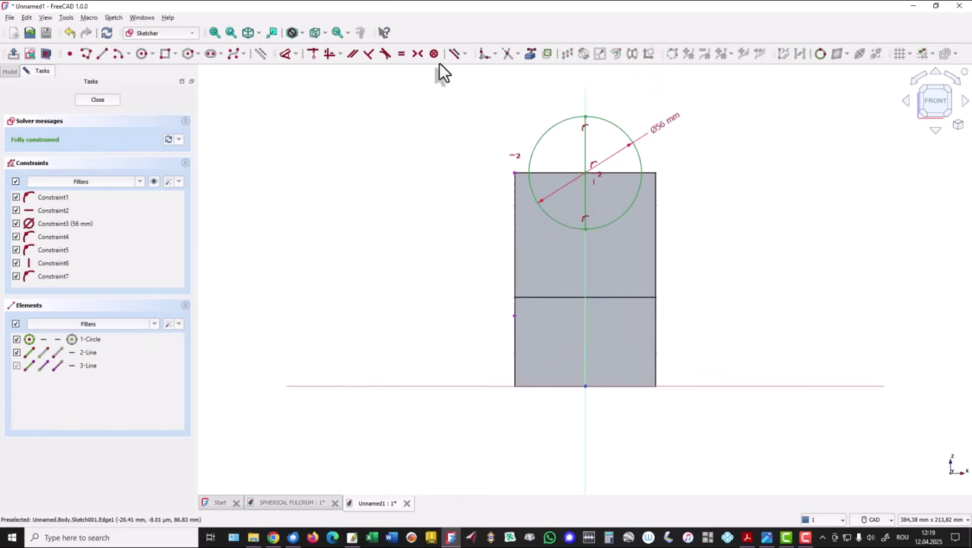
# Trim away the right half of the circle to leave a closed semicircle and finish the sketch.
pyautogui.click(506, 54)
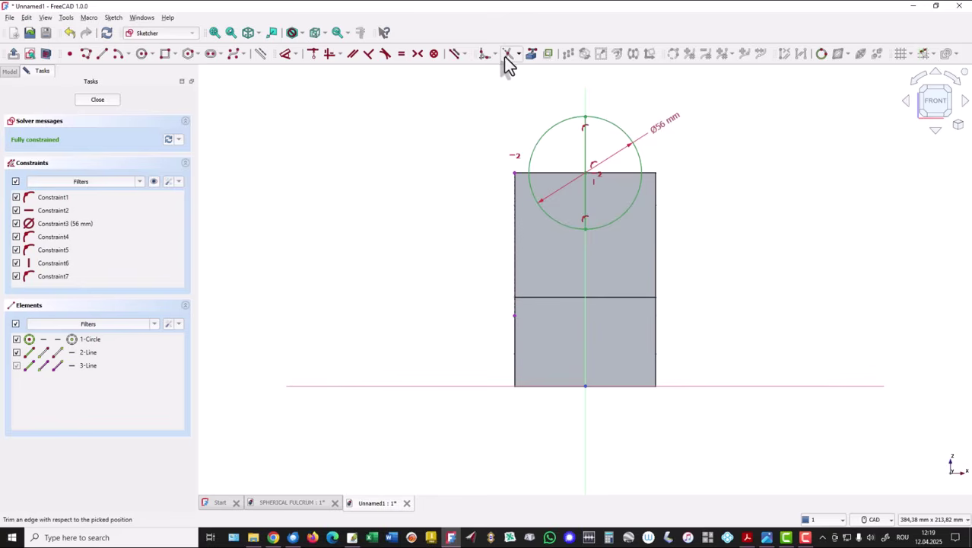
pyautogui.click(611, 127)
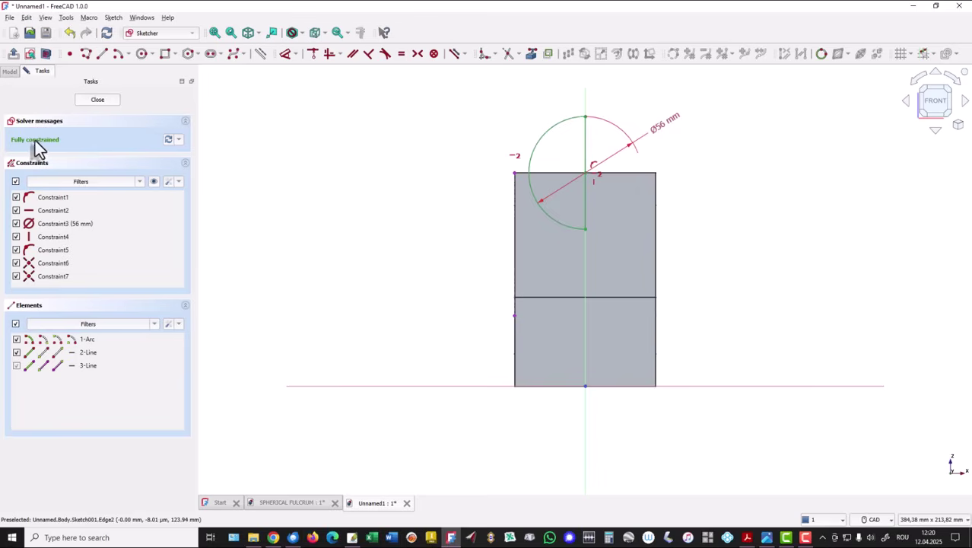
pyautogui.click(99, 100)
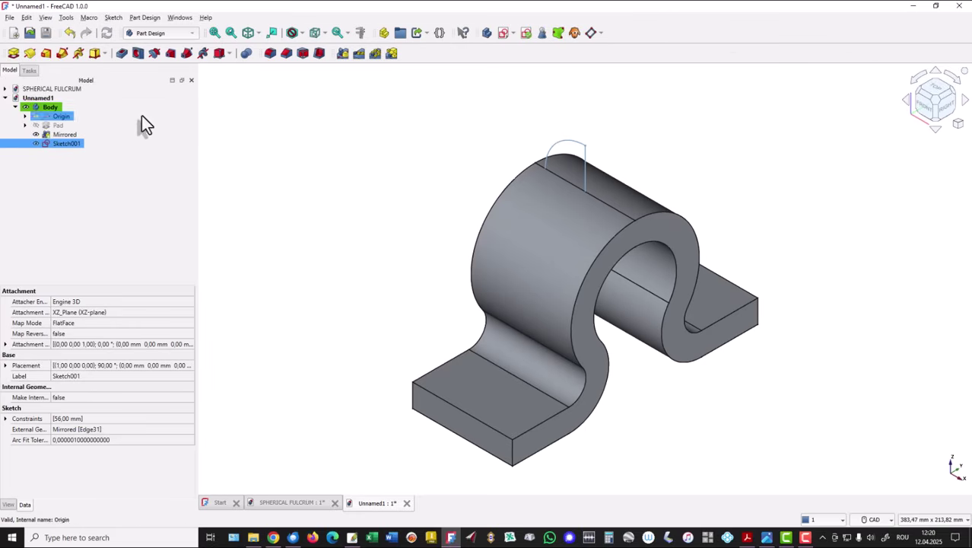
# Cut the spherical recess as a 360° Groove of the semicircle sketch about the vertical sketch axis.
pyautogui.click(152, 53)
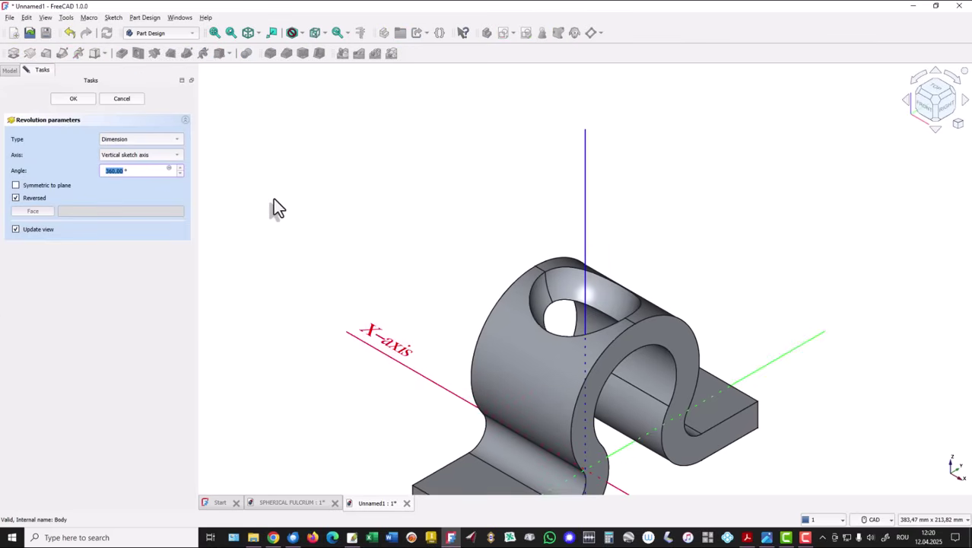
pyautogui.click(81, 99)
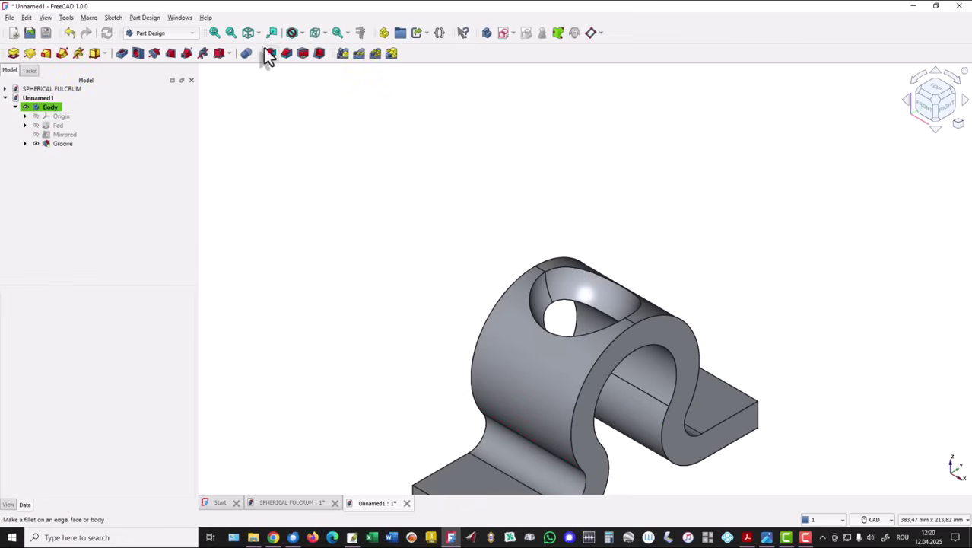
pyautogui.click(217, 34)
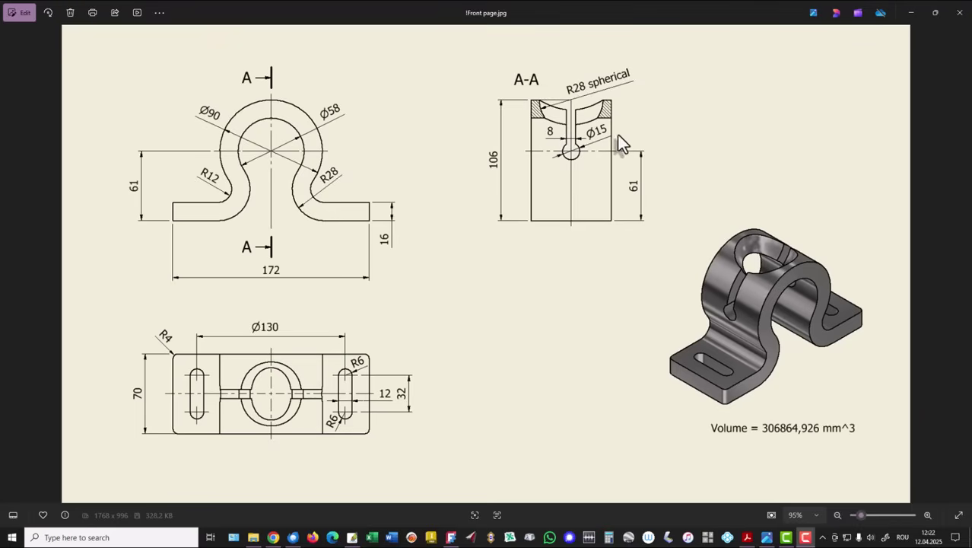
# Return from the drawing to FreeCAD, start a sketch on the XZ plane and show it in section view.
pyautogui.hotkey('alt', 'Tab')
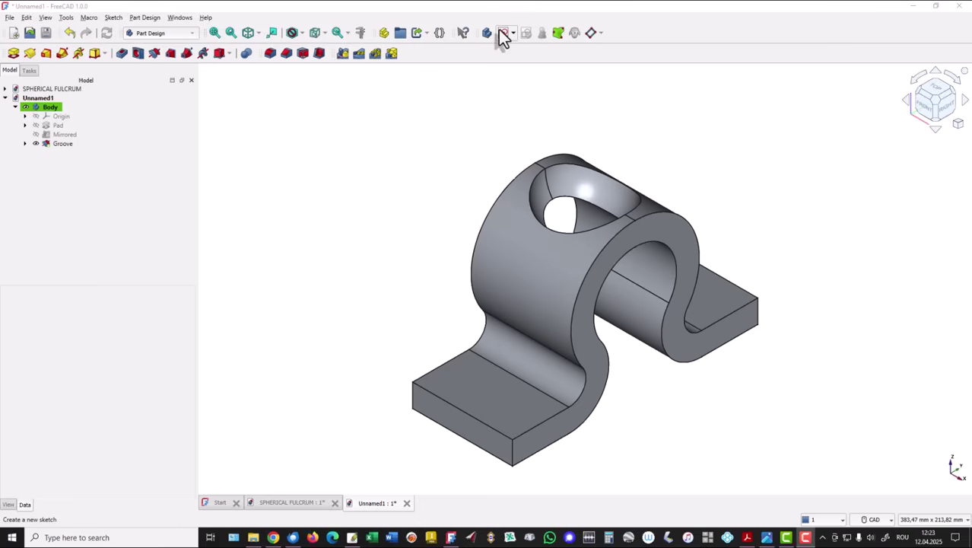
pyautogui.click(499, 34)
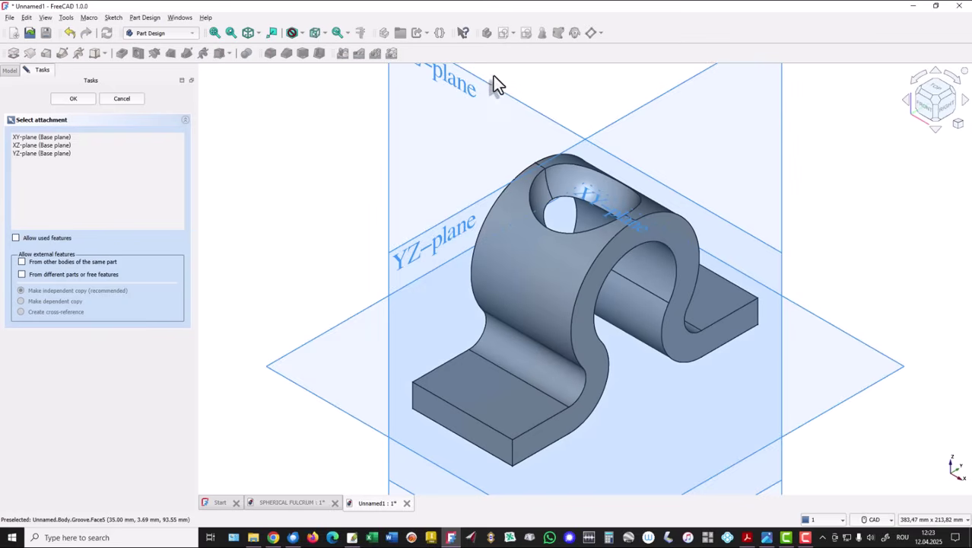
pyautogui.click(546, 118)
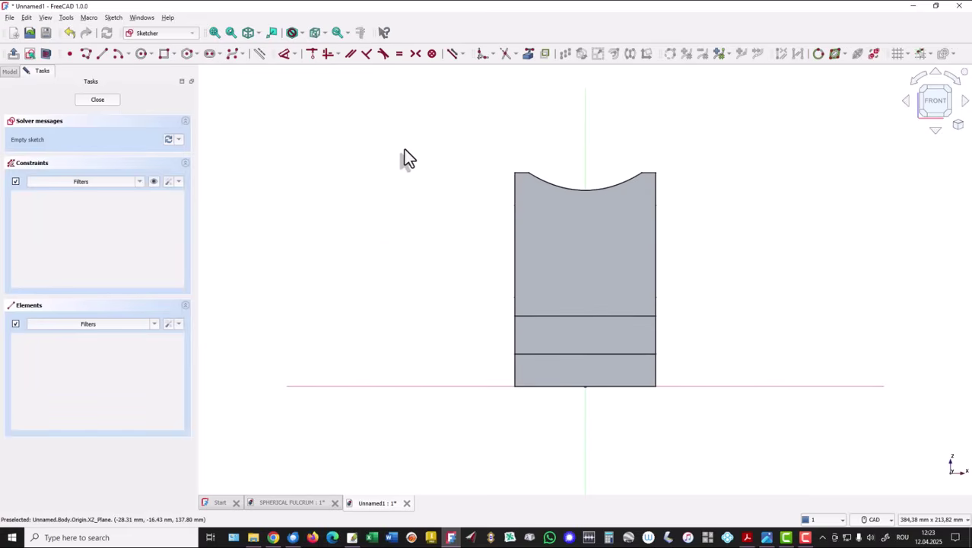
pyautogui.click(46, 54)
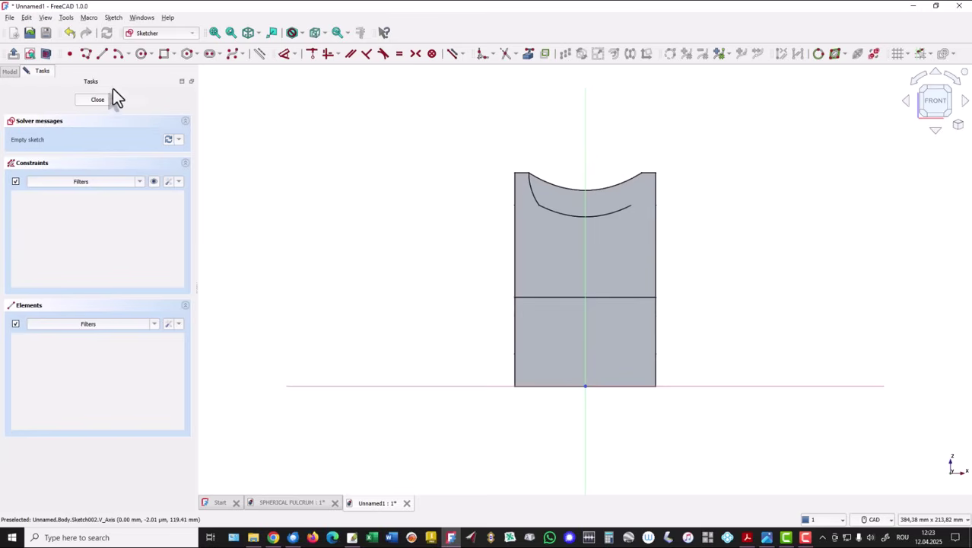
# Draw a 15 mm diameter circle centred on the vertical axis below the spherical recess.
pyautogui.click(141, 54)
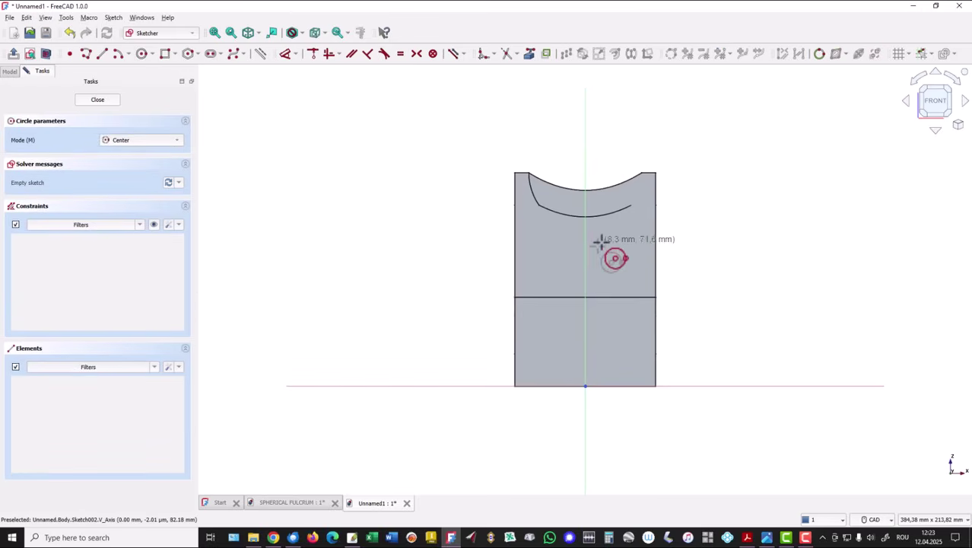
pyautogui.click(585, 246)
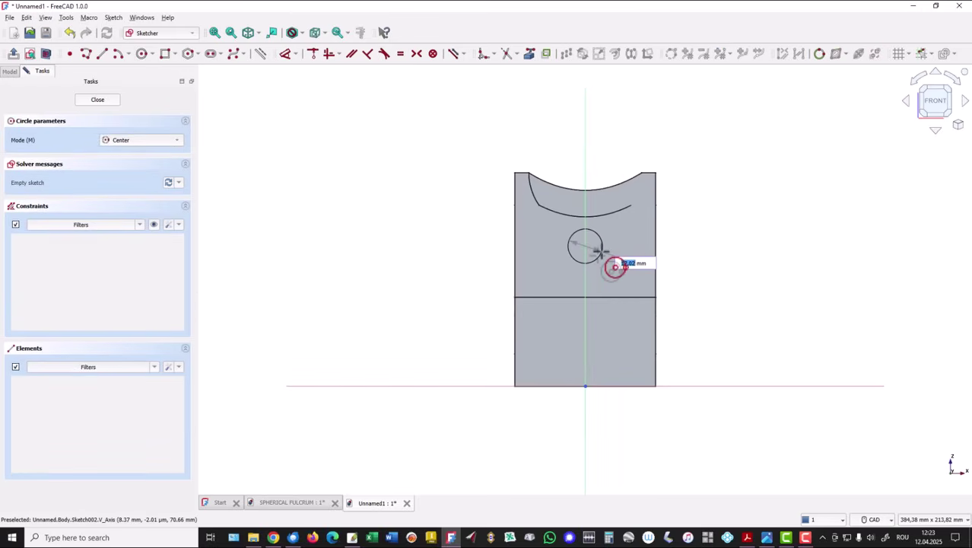
pyautogui.press('Return')
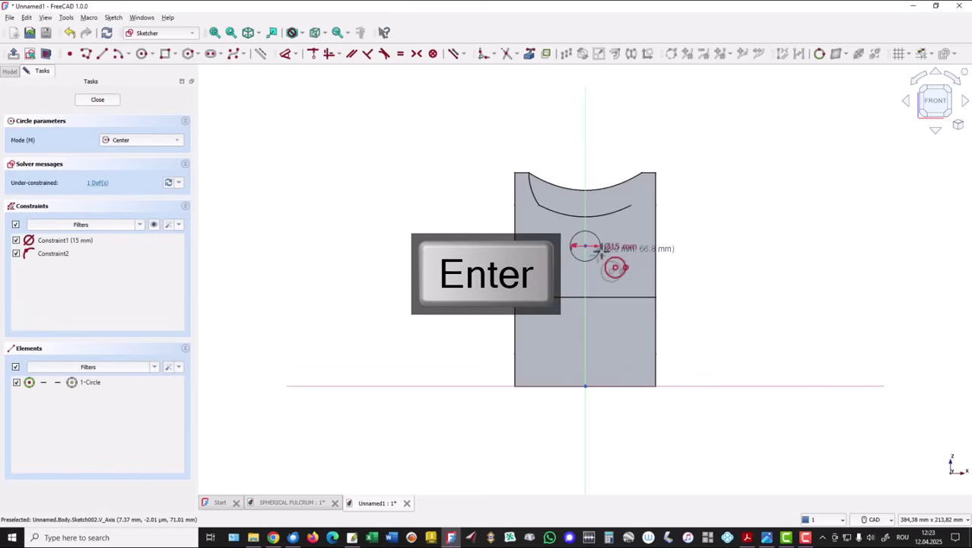
# Draw a rectangle about 10 mm wide and 40 mm tall from the circle's upper left side to above the bracket's top.
pyautogui.click(169, 55)
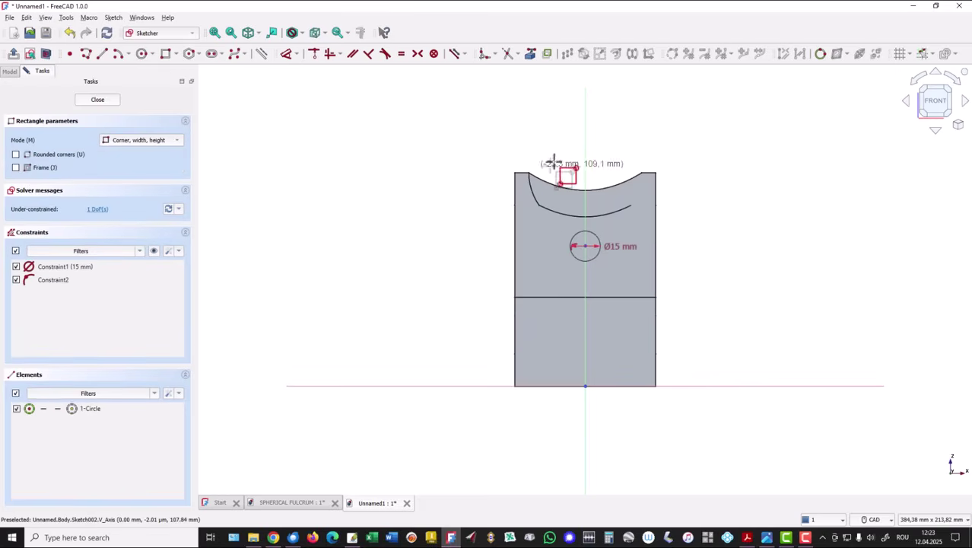
pyautogui.click(576, 233)
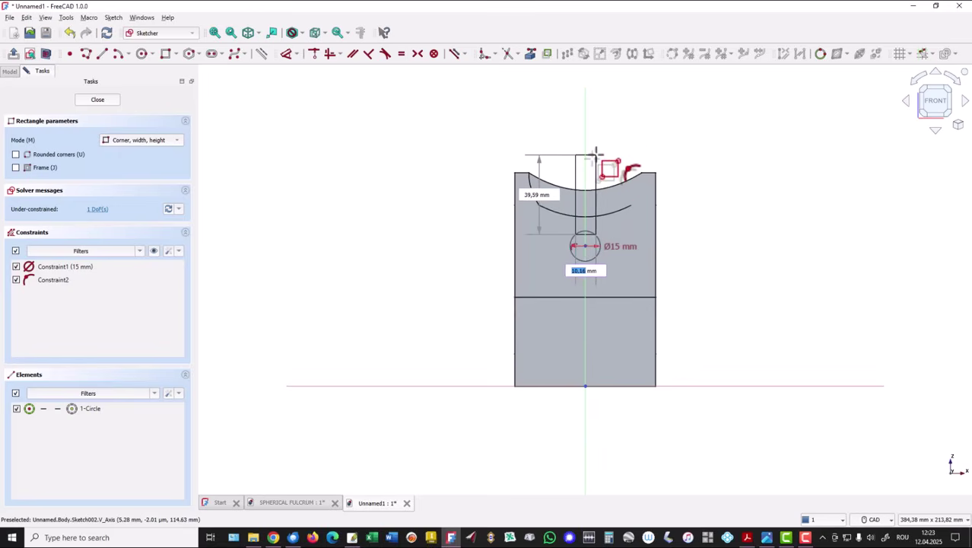
pyautogui.click(595, 154)
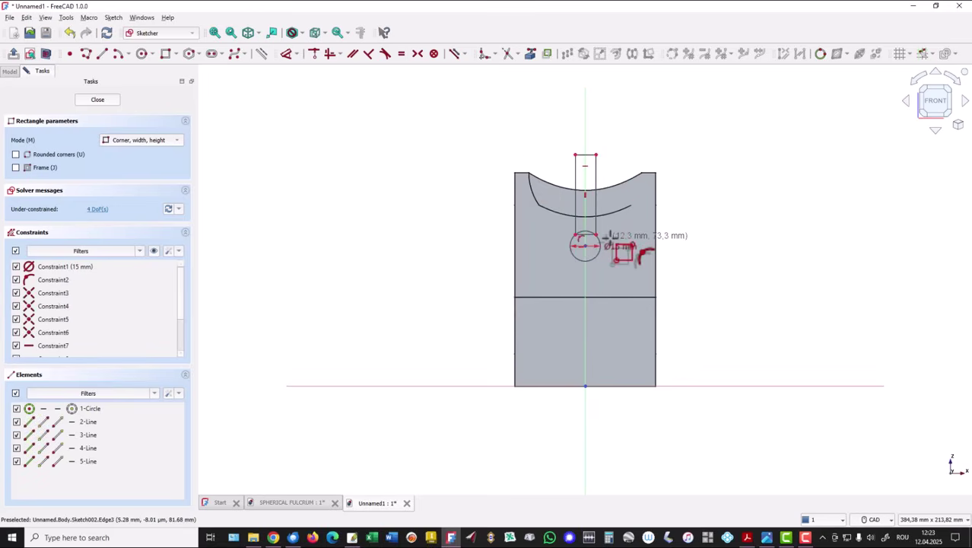
# Dimension the distance between the rectangle's two vertical sides as 8 mm.
pyautogui.scroll(5, 611, 236)
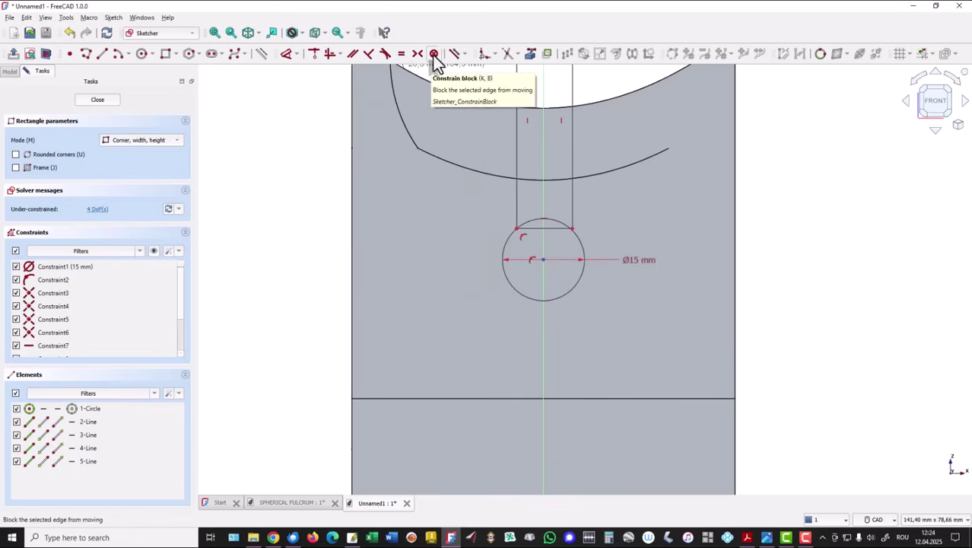
pyautogui.click(279, 56)
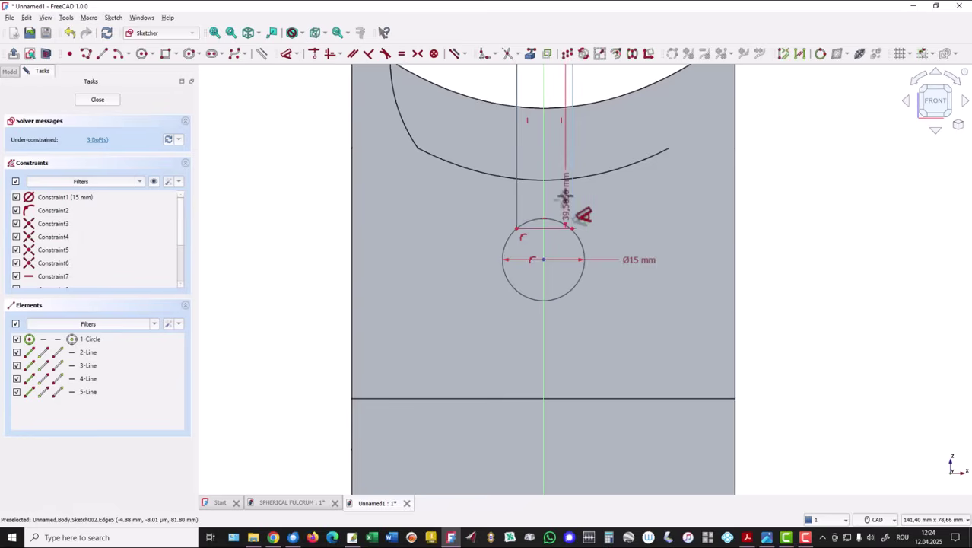
pyautogui.click(573, 194)
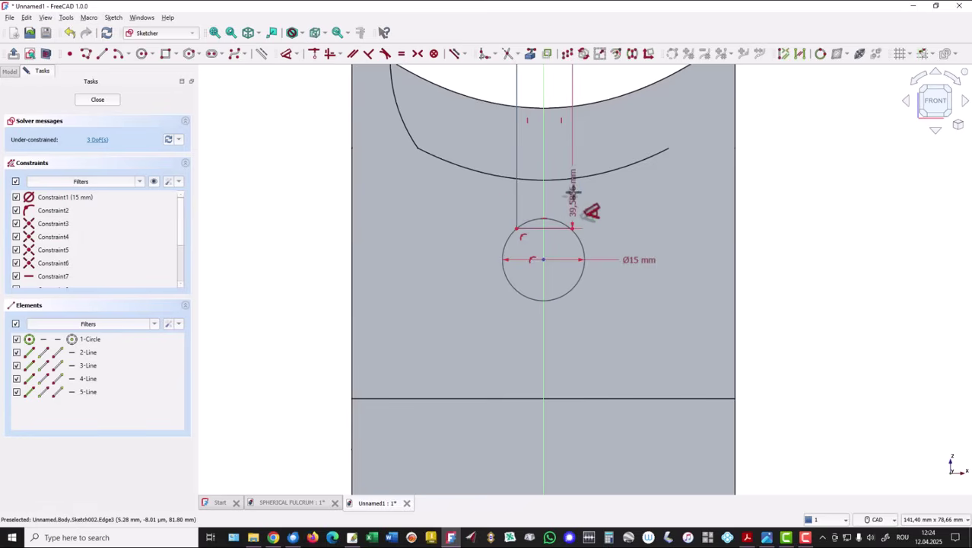
pyautogui.click(573, 197)
pyautogui.click(632, 210)
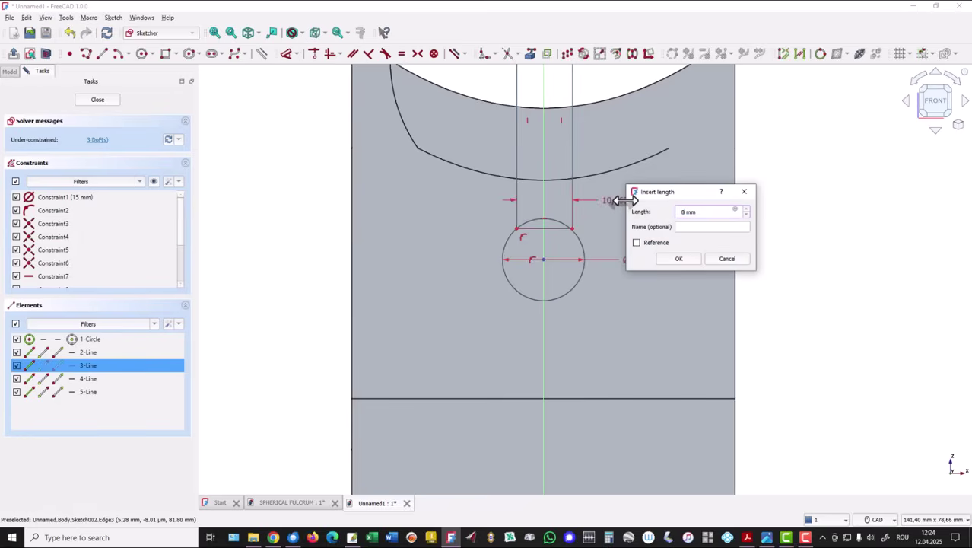
pyautogui.write('8')
pyautogui.press('Return')
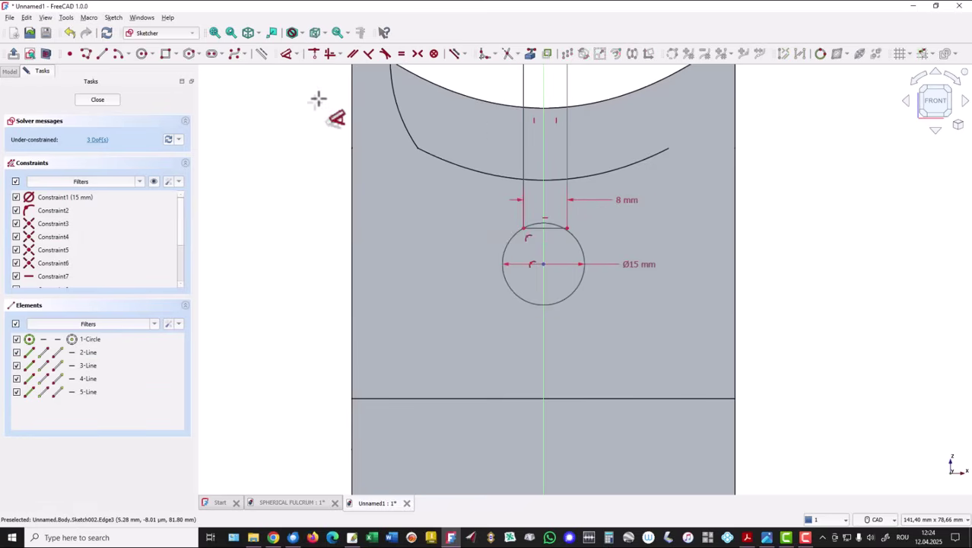
# Constrain the rectangle's lower right corner onto the 15 mm circle.
pyautogui.click(314, 55)
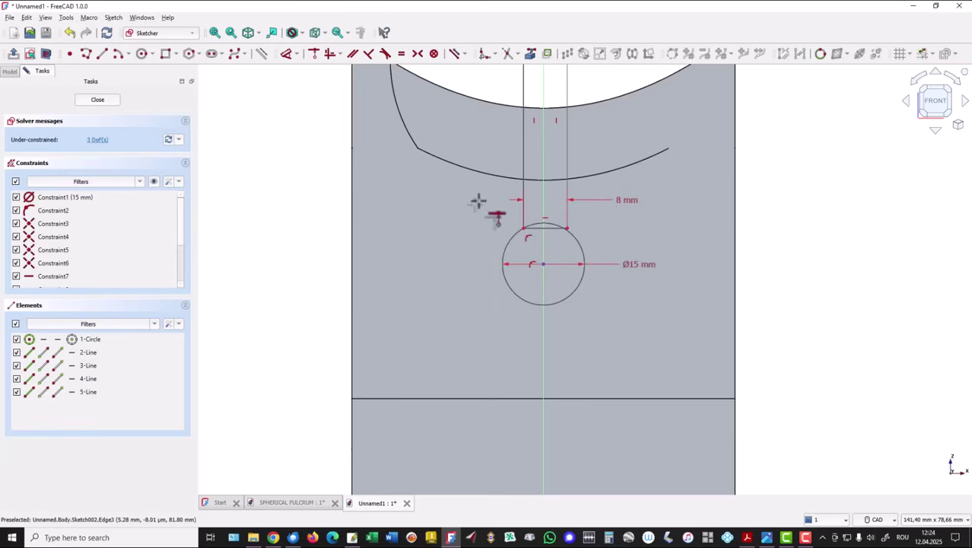
pyautogui.click(568, 228)
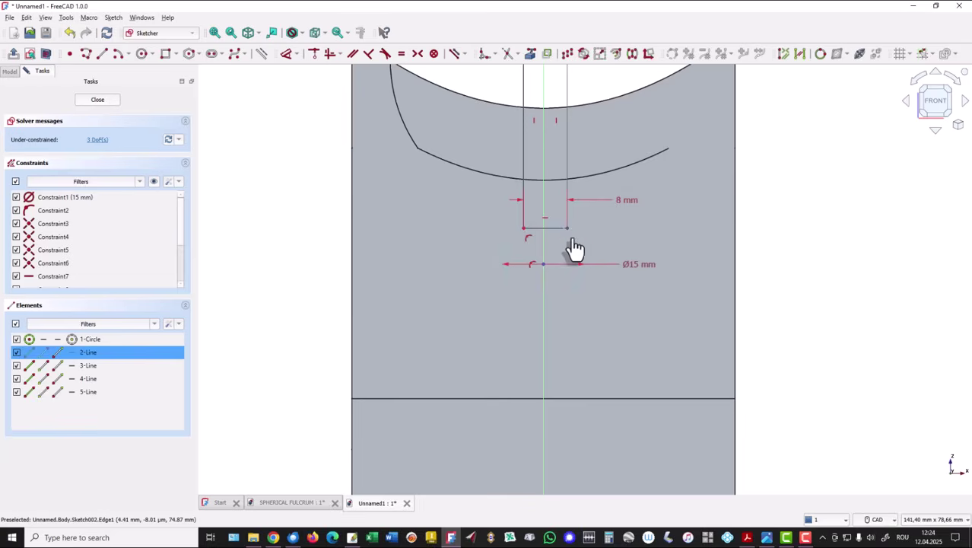
pyautogui.click(576, 248)
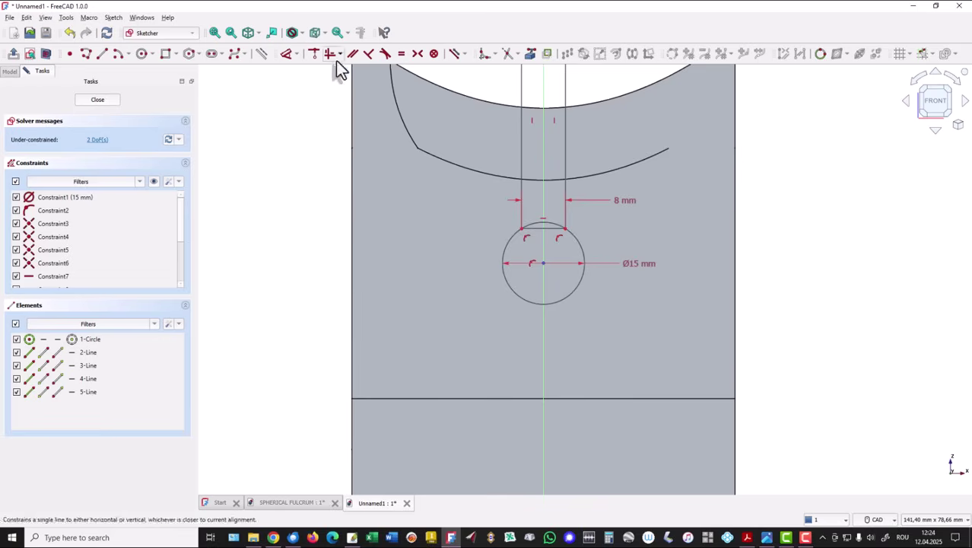
# Trim the circle's arc between the rectangle's sides and turn the rectangle's bottom edge into construction geometry.
pyautogui.click(507, 53)
pyautogui.click(553, 222)
pyautogui.press('Escape')
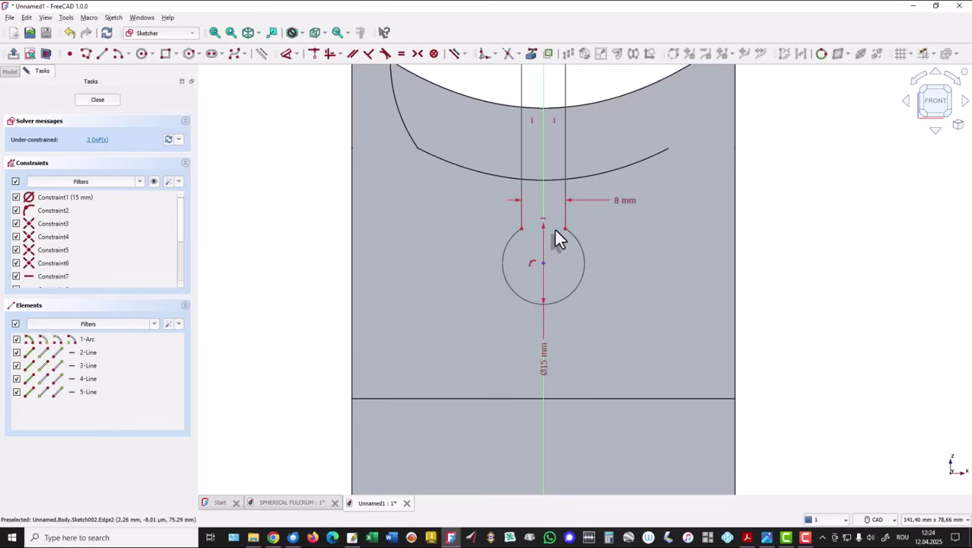
pyautogui.click(557, 228)
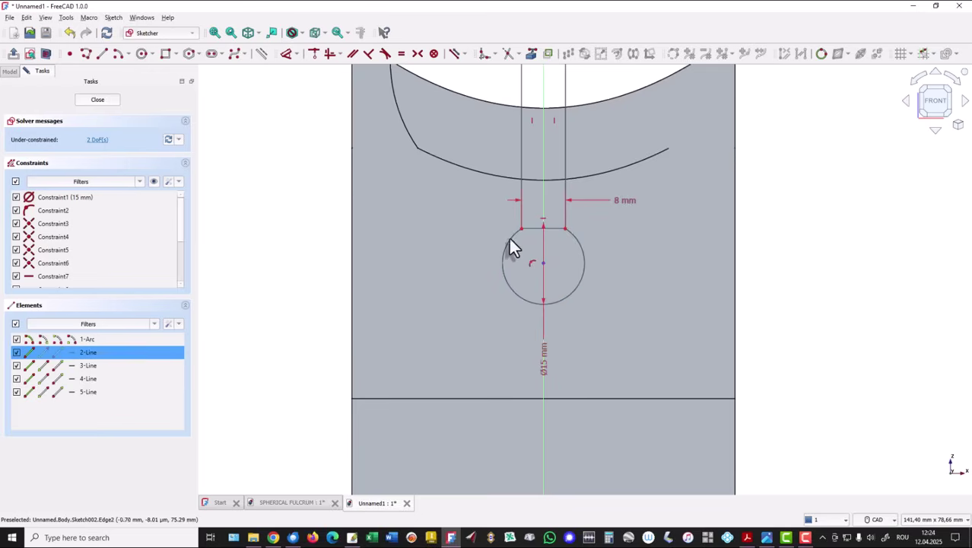
pyautogui.click(261, 54)
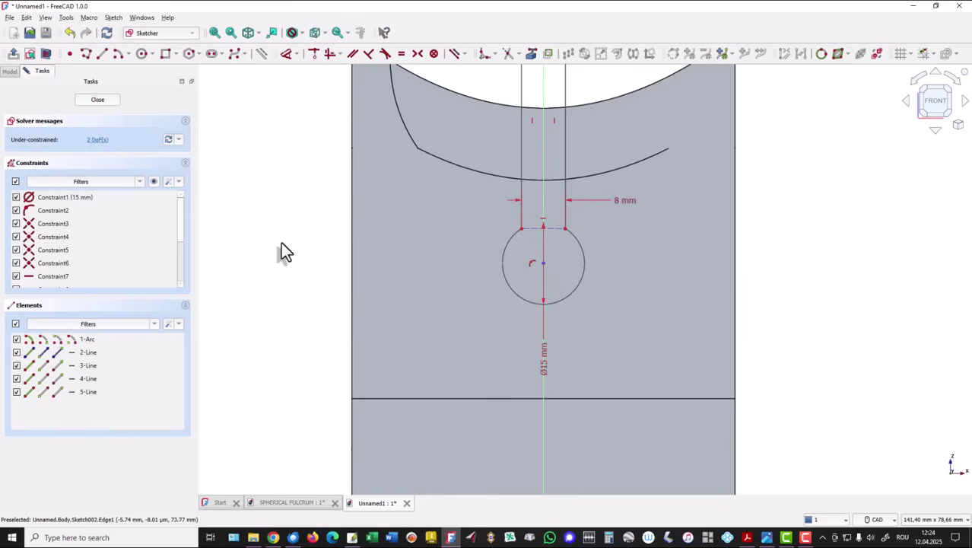
# Project the bracket's left vertical edge into the sketch and constrain the rectangle's top line onto that edge's upper endpoint.
pyautogui.moveTo(302, 197); pyautogui.dragTo(315, 287, button='middle')
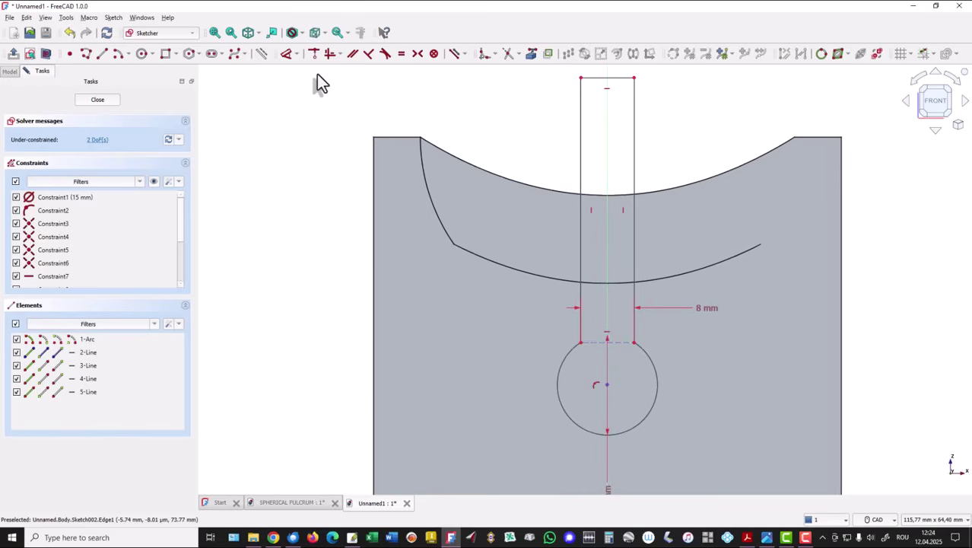
pyautogui.click(533, 59)
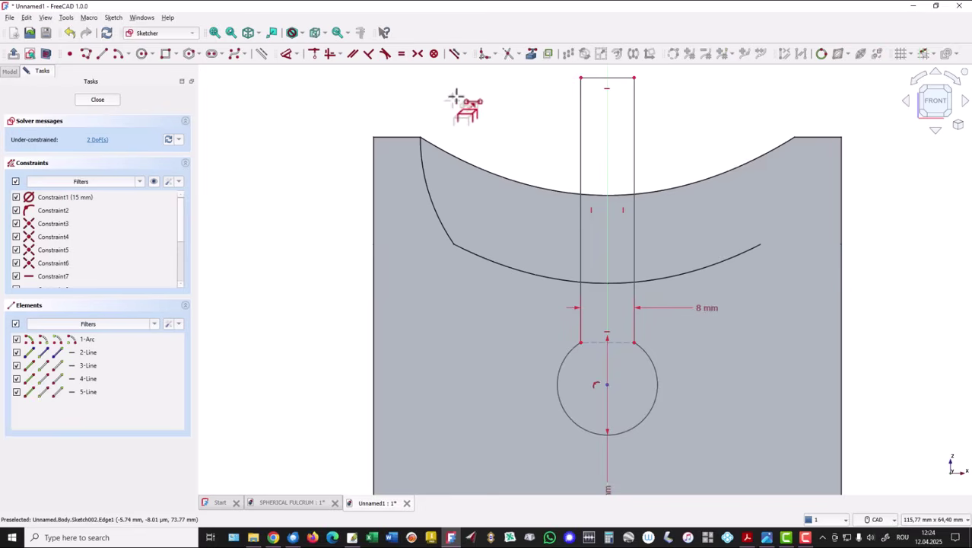
pyautogui.click(372, 159)
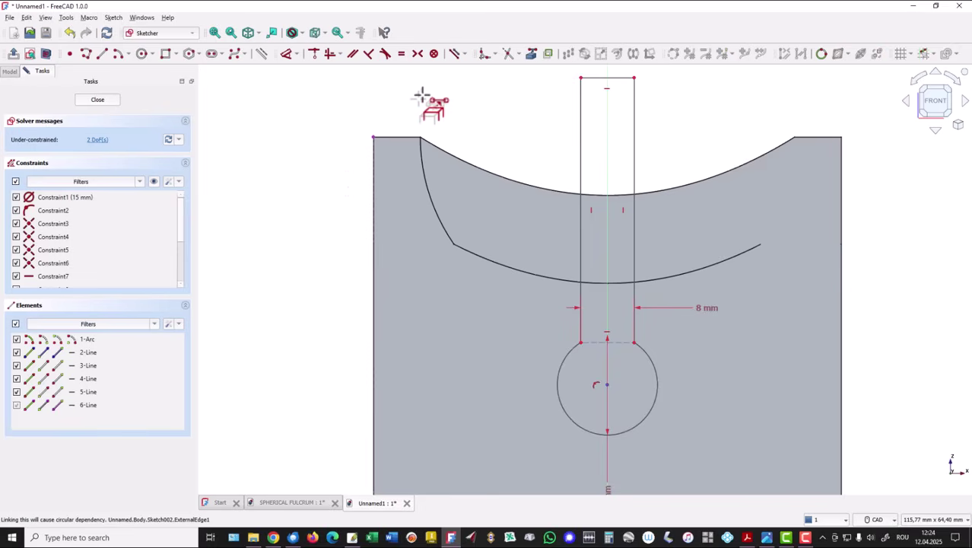
pyautogui.rightClick(333, 76)
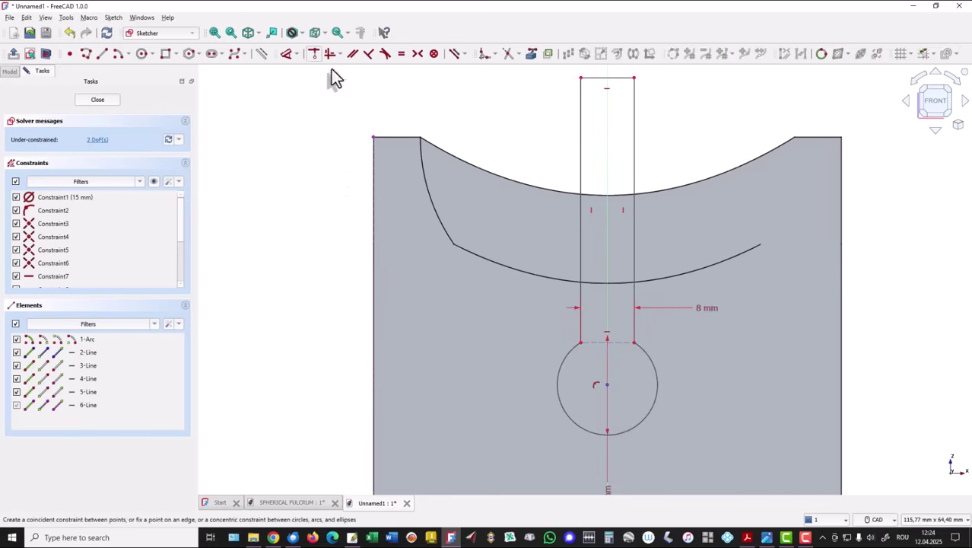
pyautogui.click(581, 98)
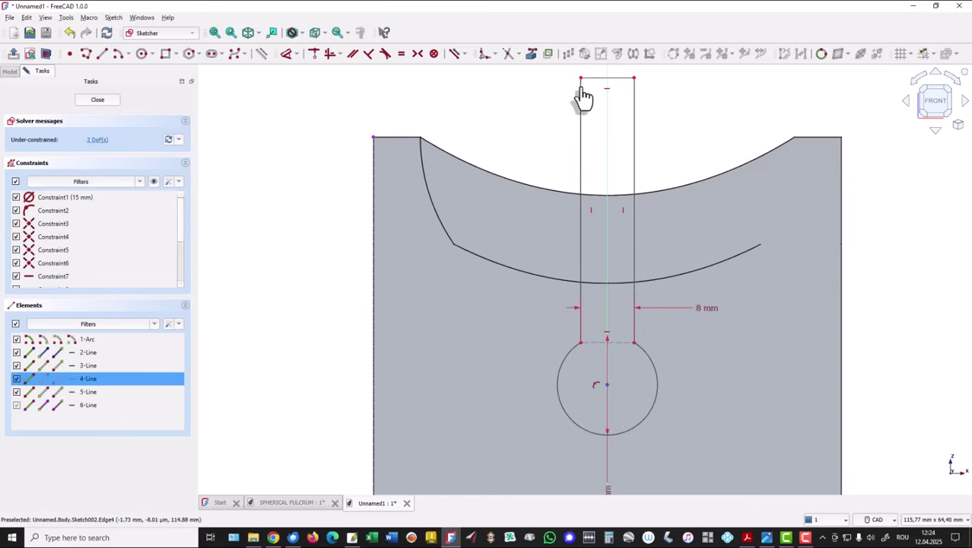
pyautogui.click(374, 141)
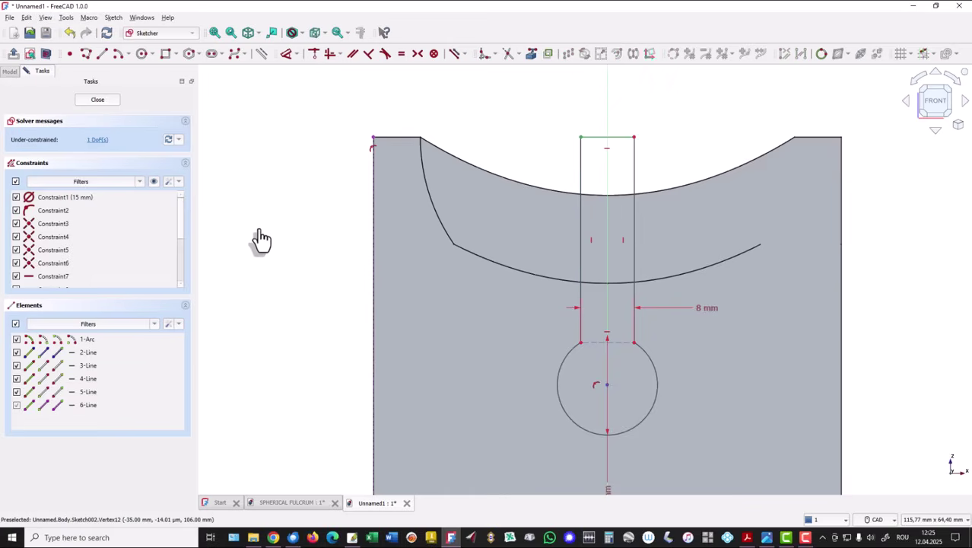
# Dimension the height of the keyhole circle's centre above the sketch origin as 61 mm.
pyautogui.scroll(1, 278, 247)
pyautogui.scroll(-3, 304, 274)
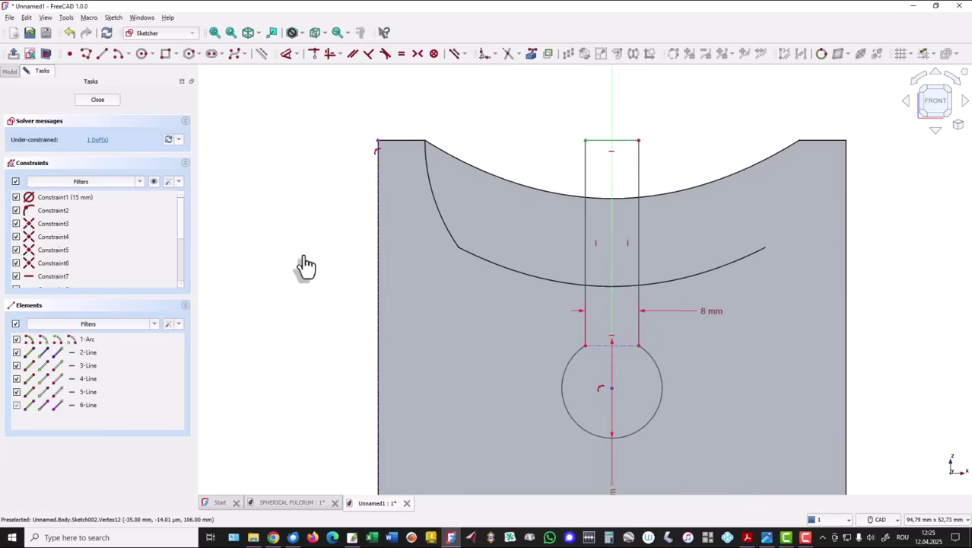
pyautogui.moveTo(305, 220); pyautogui.dragTo(302, 171, button='middle')
pyautogui.scroll(-1, 303, 200)
pyautogui.scroll(-1, 302, 207)
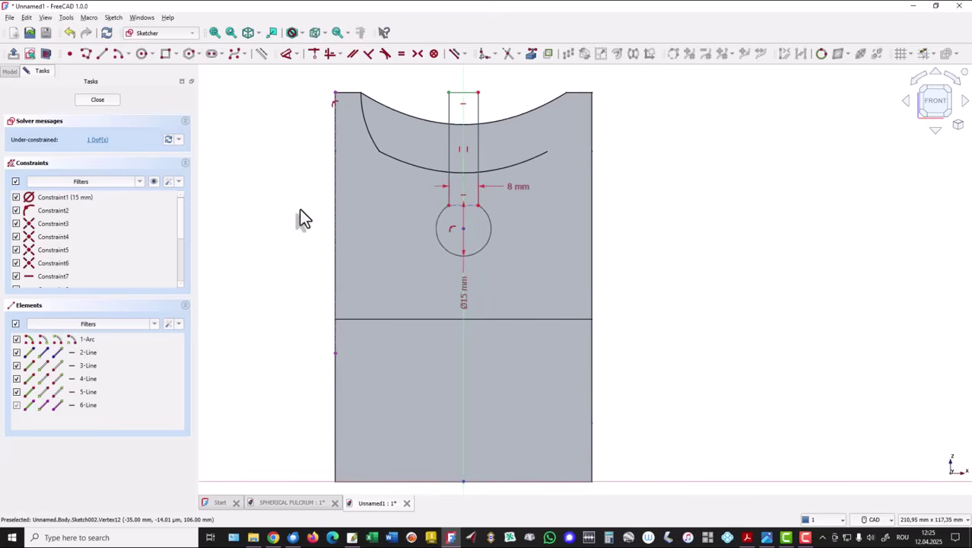
pyautogui.click(285, 60)
pyautogui.click(464, 230)
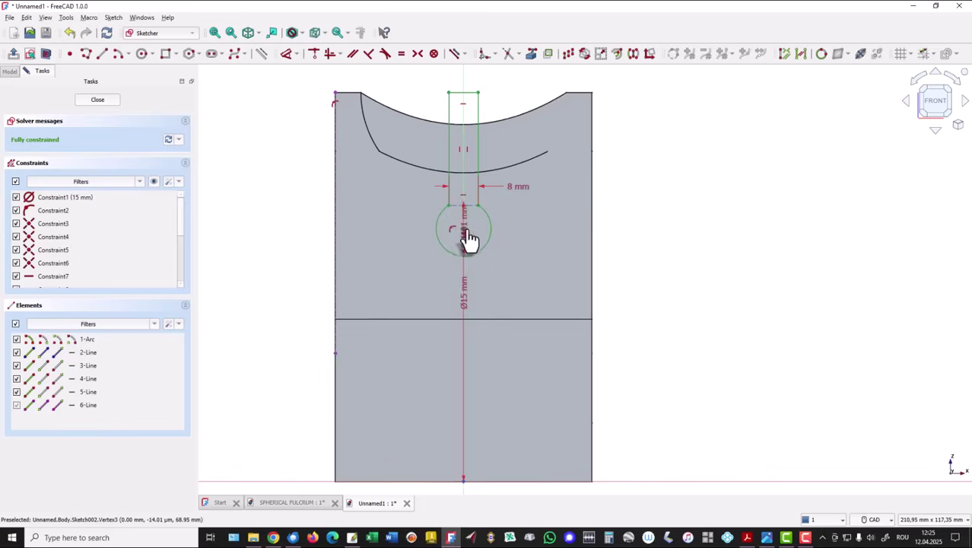
pyautogui.click(664, 337)
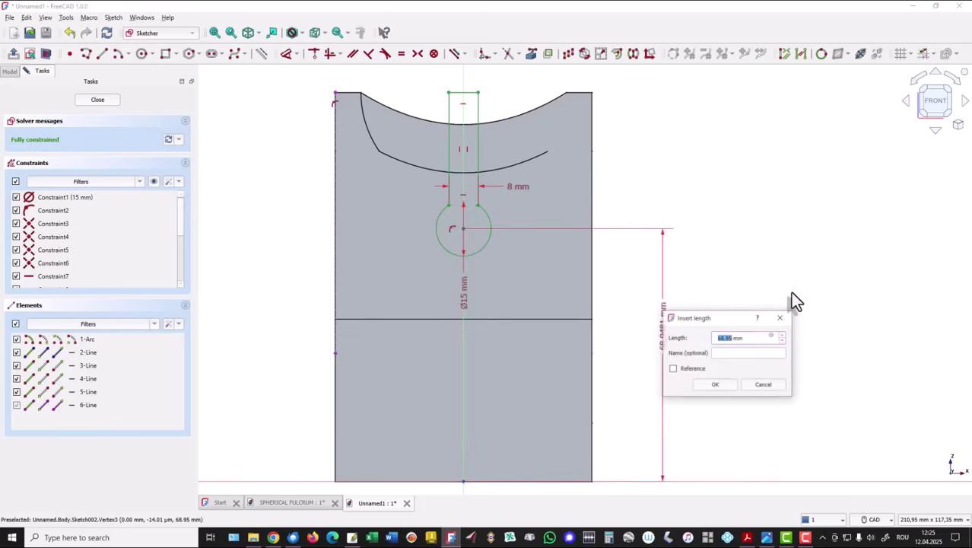
pyautogui.write('61')
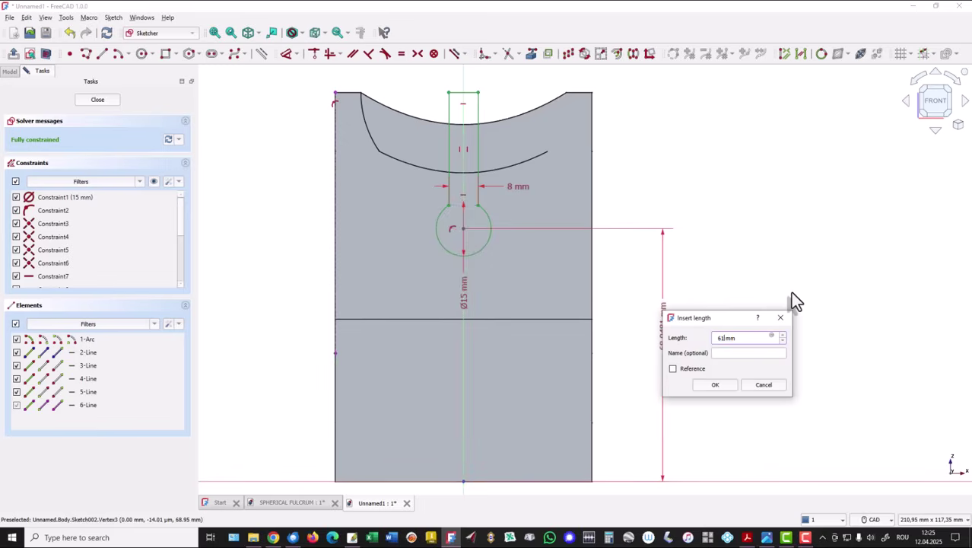
pyautogui.press('Return')
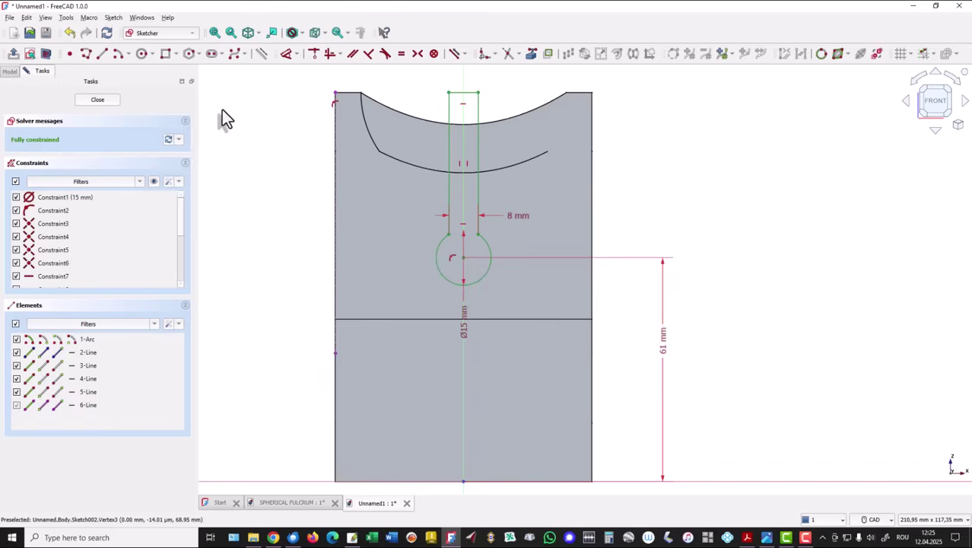
# Finish the keyhole sketch and cut it as a through-all pocket, symmetric to the sketch plane.
pyautogui.click(98, 101)
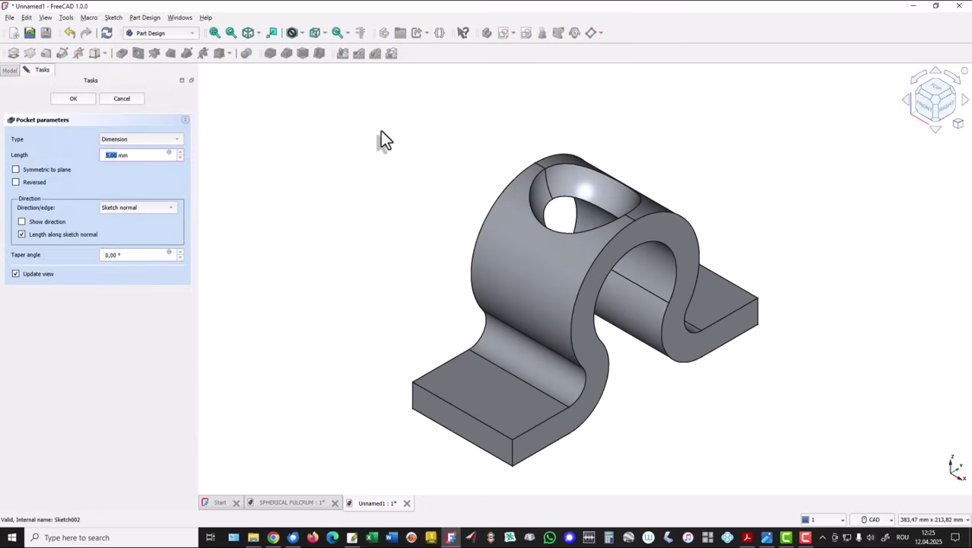
pyautogui.click(16, 170)
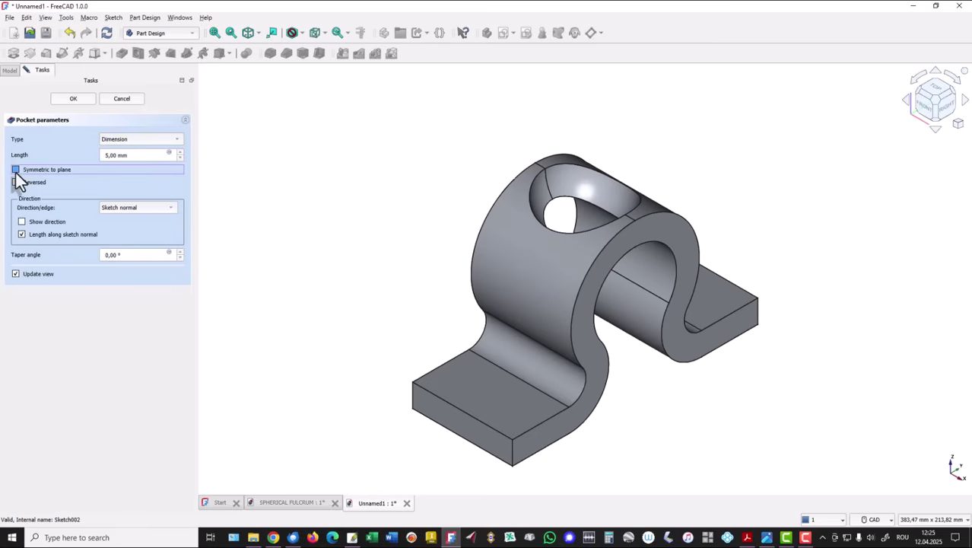
pyautogui.click(138, 142)
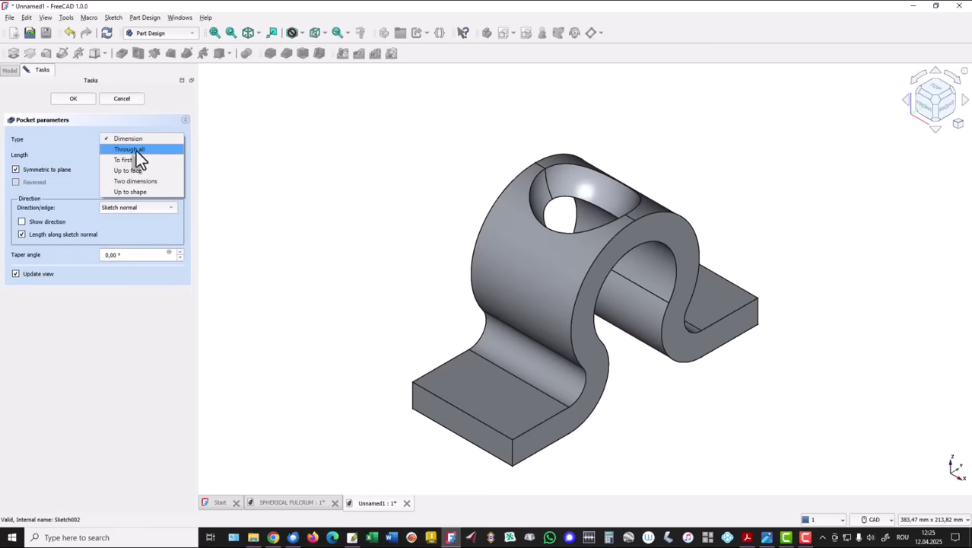
pyautogui.click(136, 151)
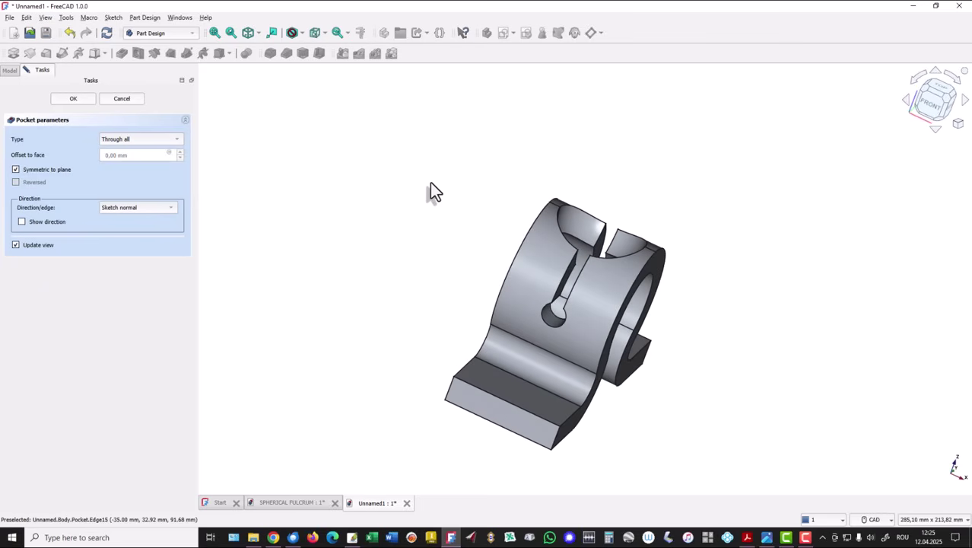
pyautogui.click(215, 33)
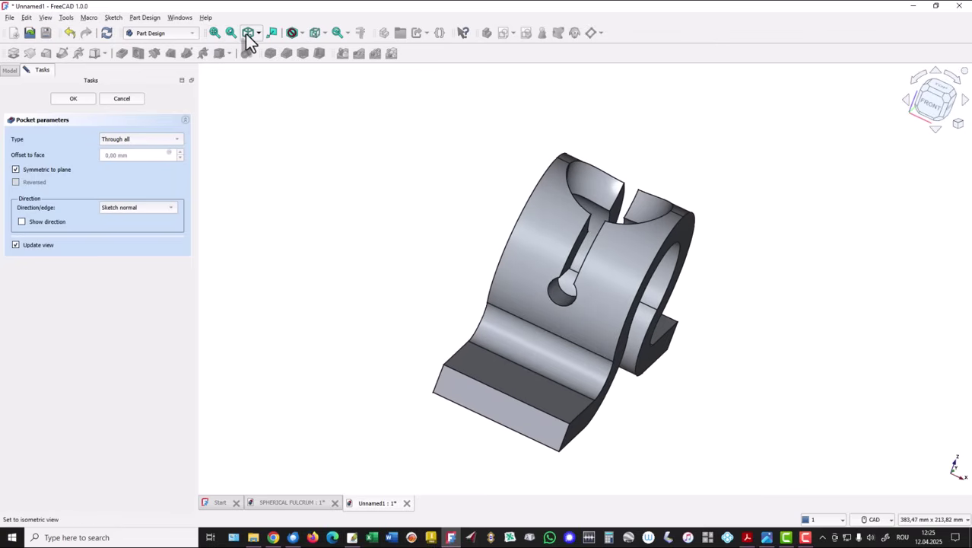
pyautogui.click(248, 34)
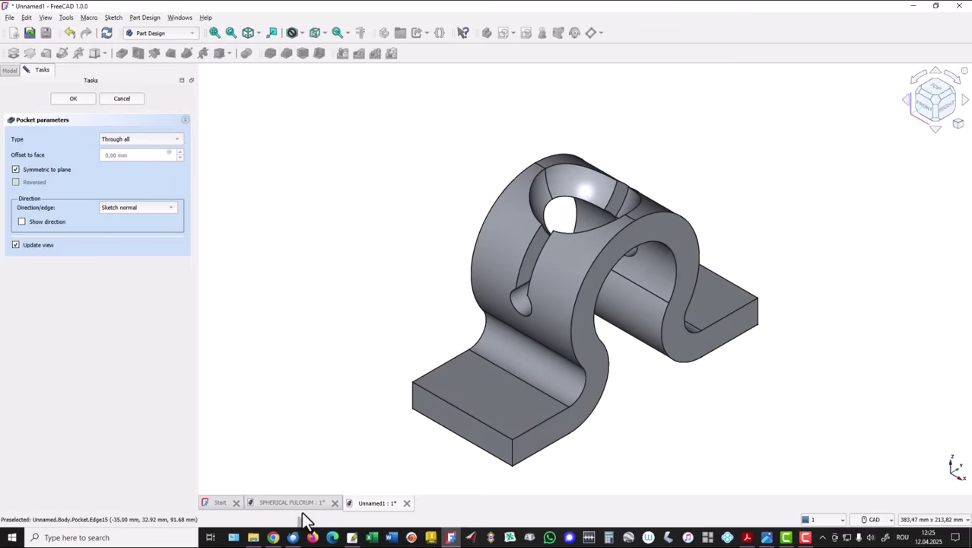
# Compare the bracket with the finished model in the SPHERICAL FULCRUM document.
pyautogui.click(300, 498)
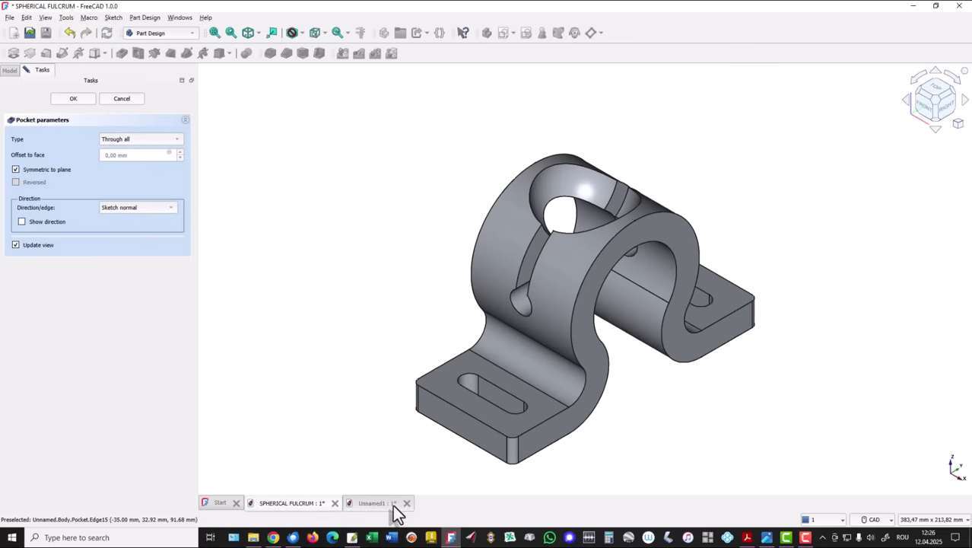
pyautogui.click(366, 502)
pyautogui.click(288, 505)
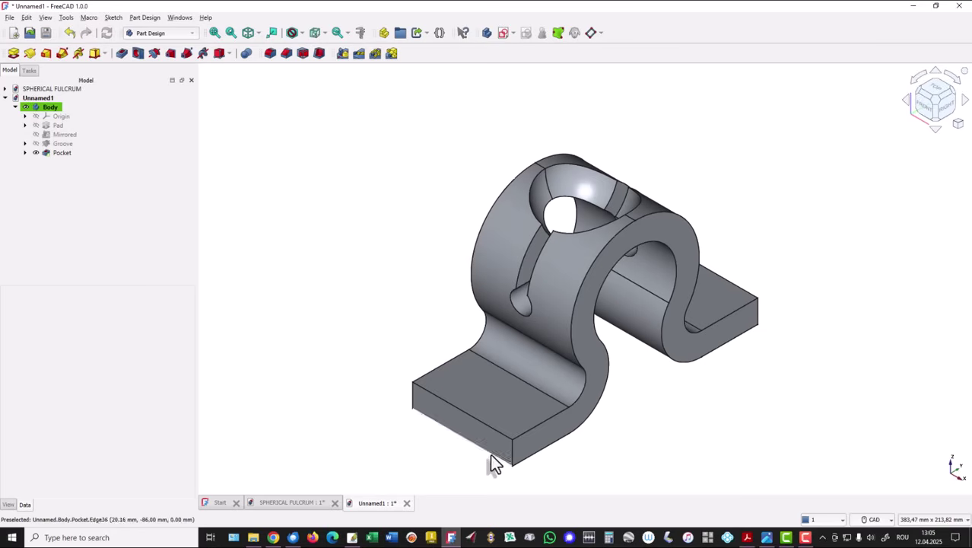
# Start a sketch on the front foot's top face and draw a vertical slot with 6 mm radius and about 35 mm between centres.
pyautogui.click(490, 388)
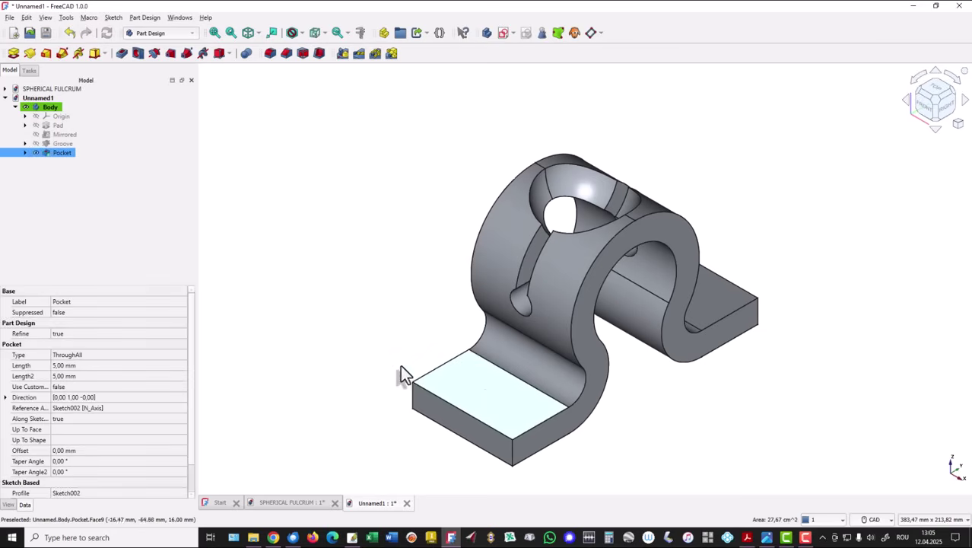
pyautogui.click(503, 35)
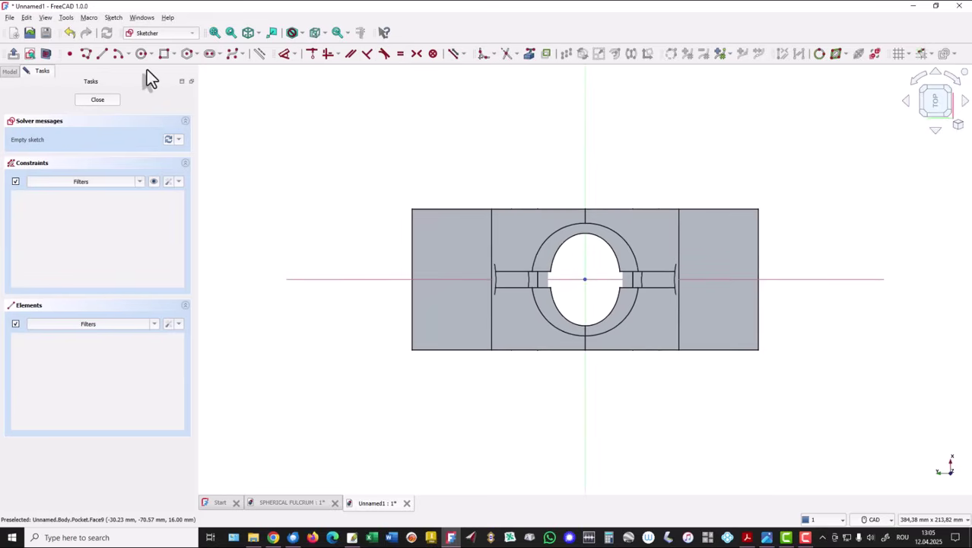
pyautogui.click(212, 58)
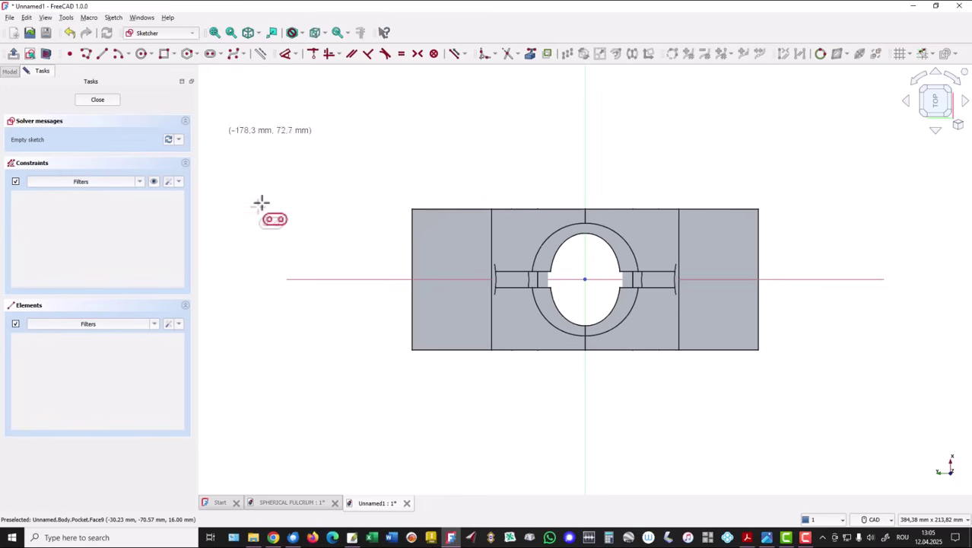
pyautogui.click(449, 242)
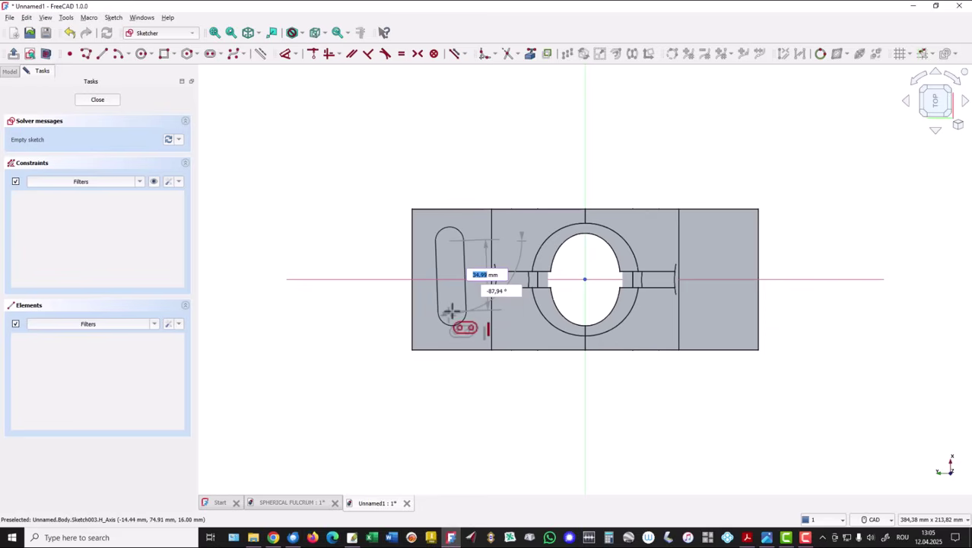
pyautogui.click(449, 311)
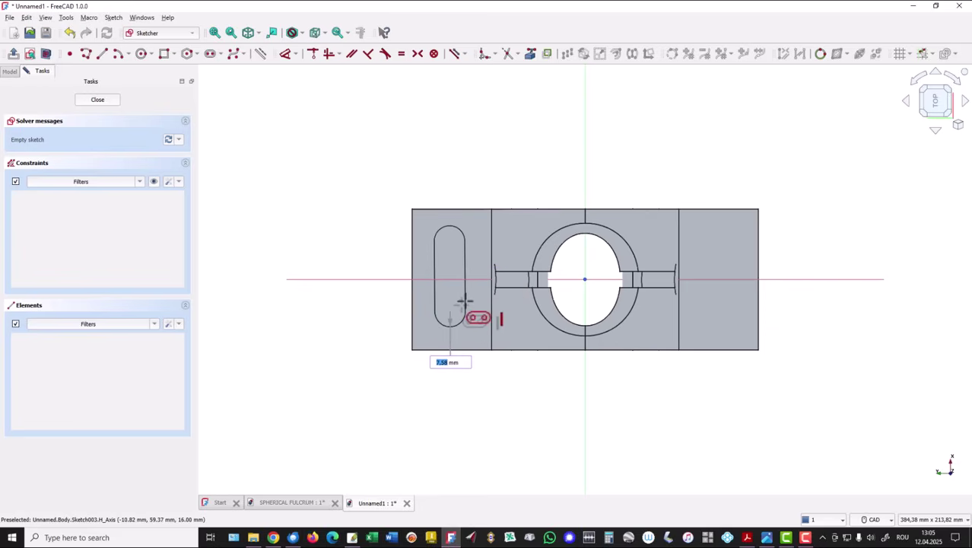
pyautogui.write('6')
pyautogui.press('Return')
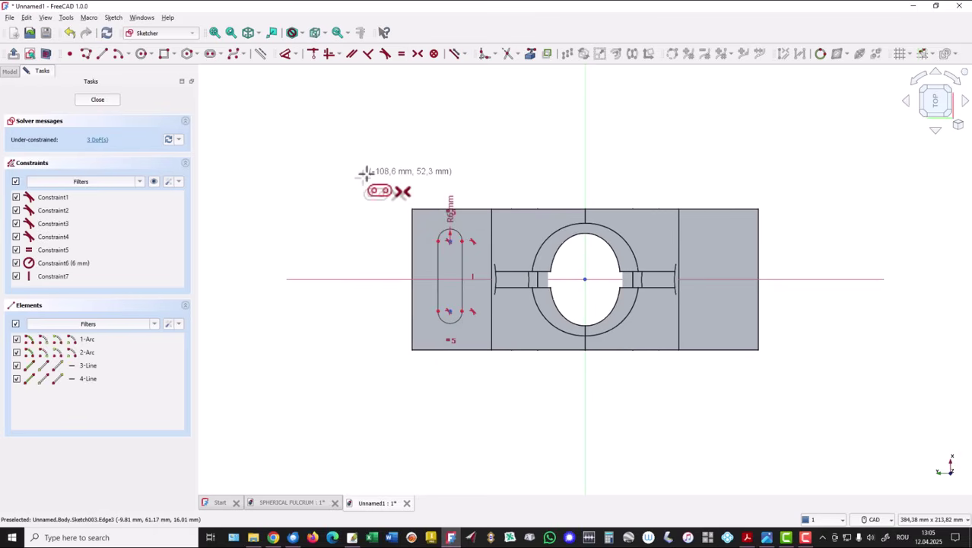
pyautogui.rightClick(355, 156)
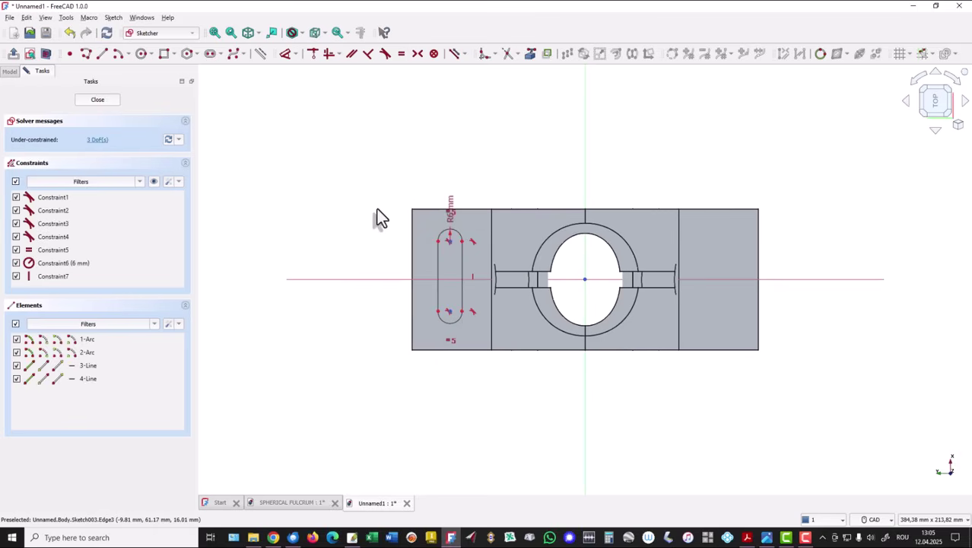
# Make the endpoints of the slot's left straight side symmetric about the horizontal axis.
pyautogui.click(438, 244)
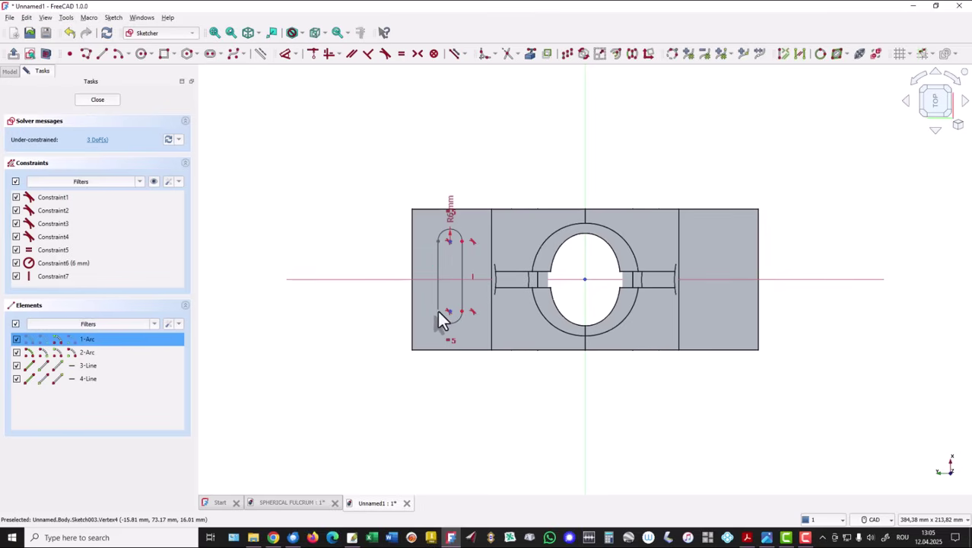
pyautogui.click(439, 312)
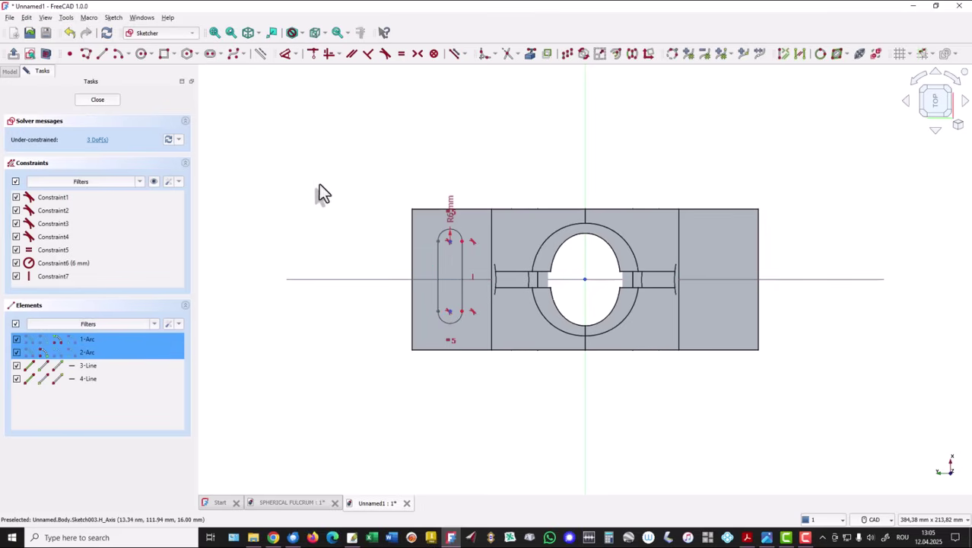
pyautogui.click(417, 53)
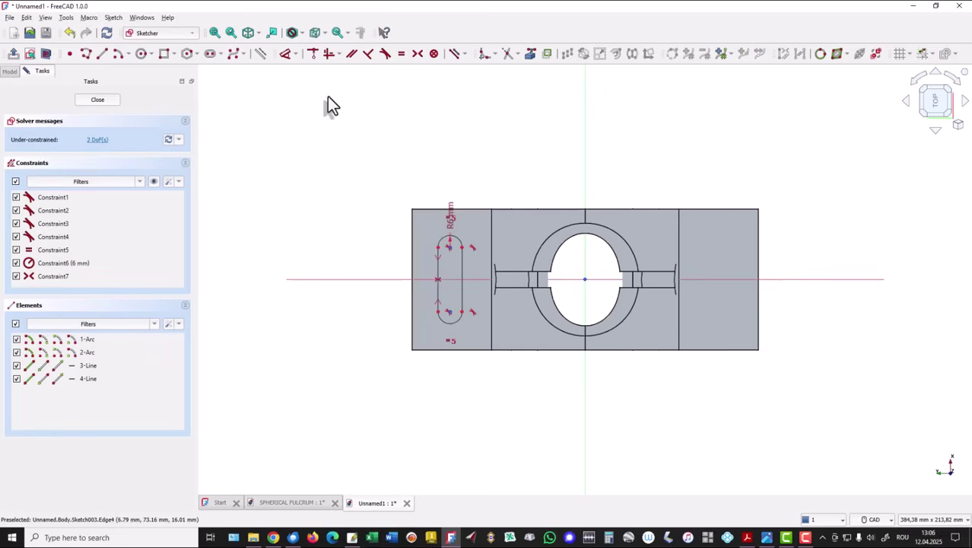
# Dimension the length of the slot's left straight side as 32 mm.
pyautogui.click(287, 51)
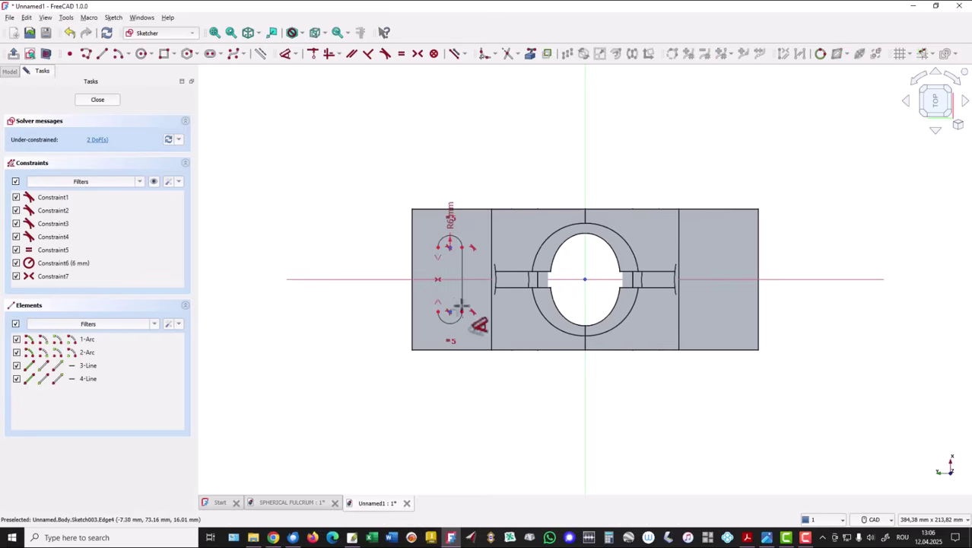
pyautogui.click(443, 261)
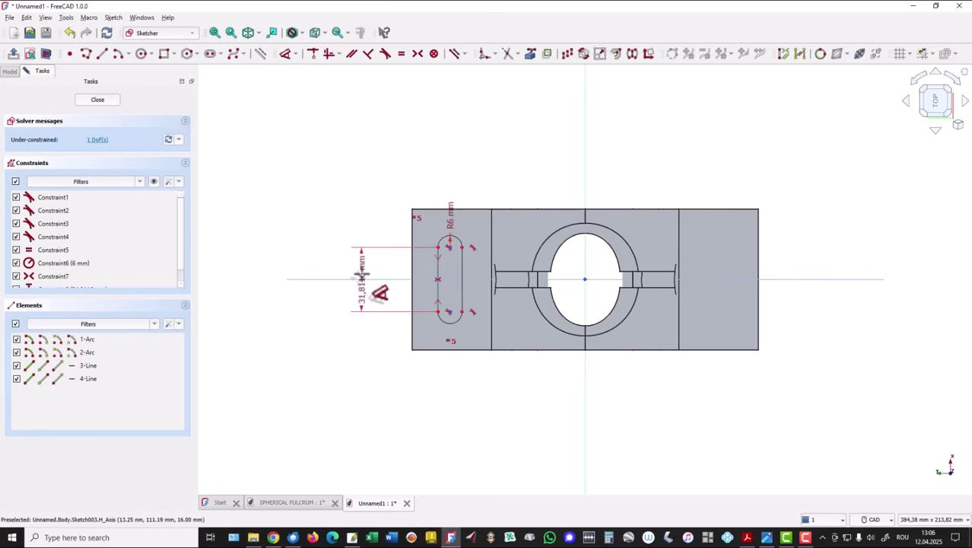
pyautogui.click(367, 272)
pyautogui.write('32')
pyautogui.press('Return')
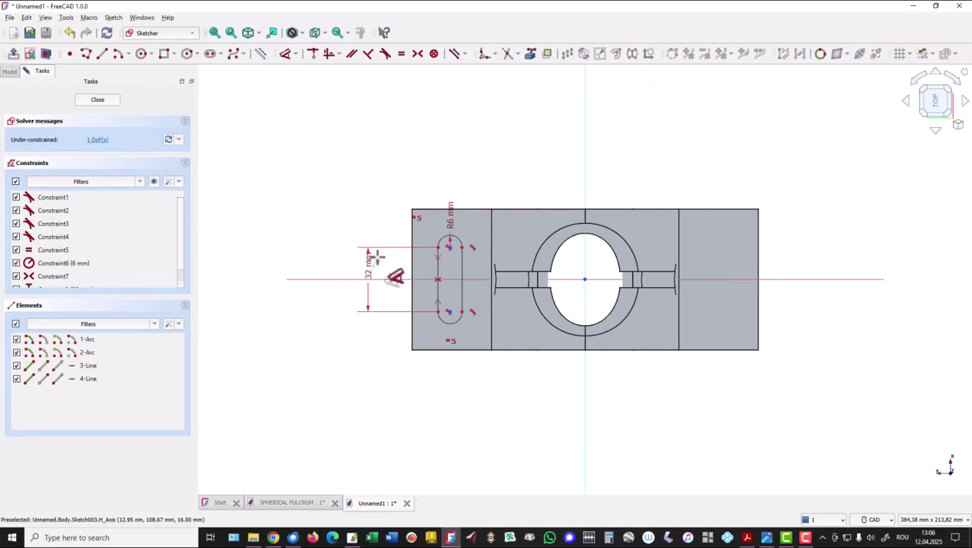
# Dimension the horizontal distance from the slot's upper arc centre to the vertical axis as 130/2 mm and finish the sketch.
pyautogui.click(450, 243)
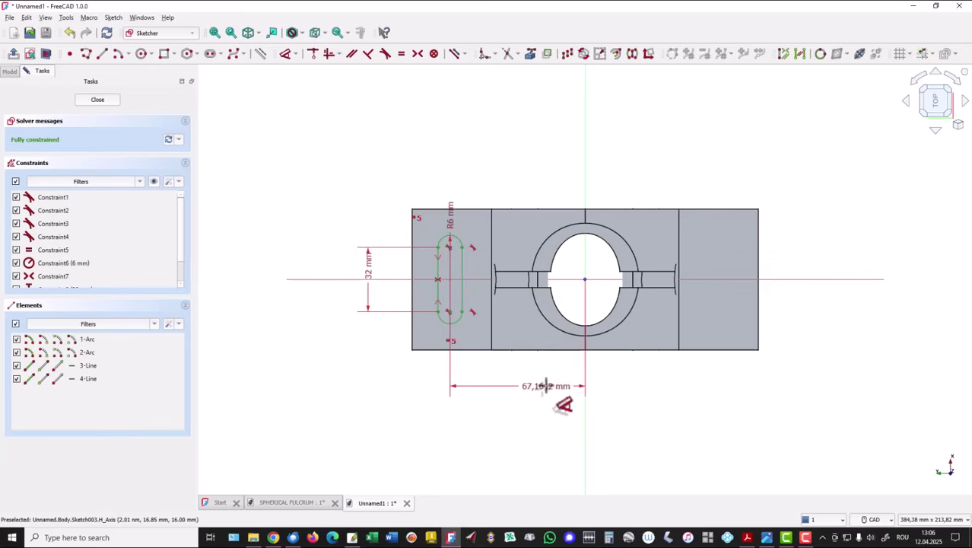
pyautogui.click(519, 387)
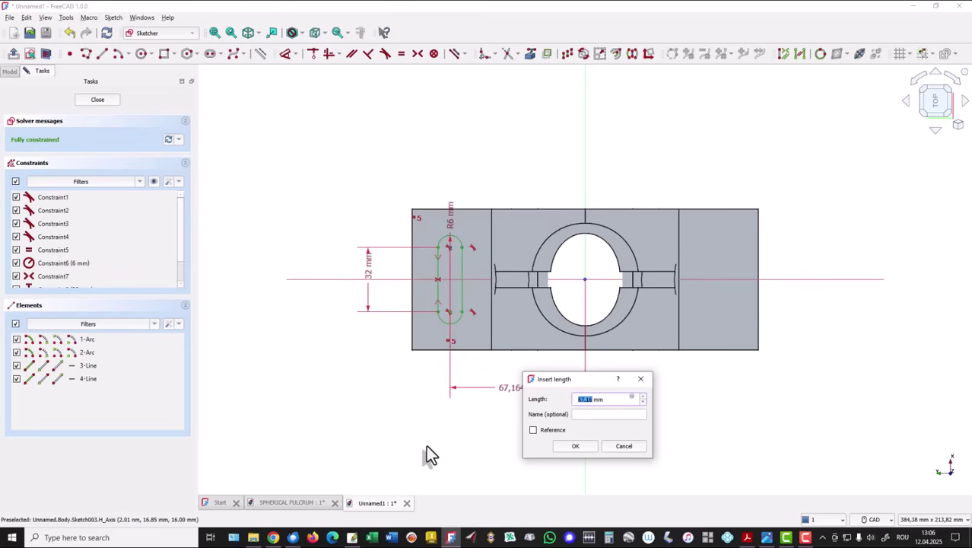
pyautogui.write('172')
pyautogui.press('BackSpace')
pyautogui.press('BackSpace')
pyautogui.press('BackSpace')
pyautogui.write('130/2')
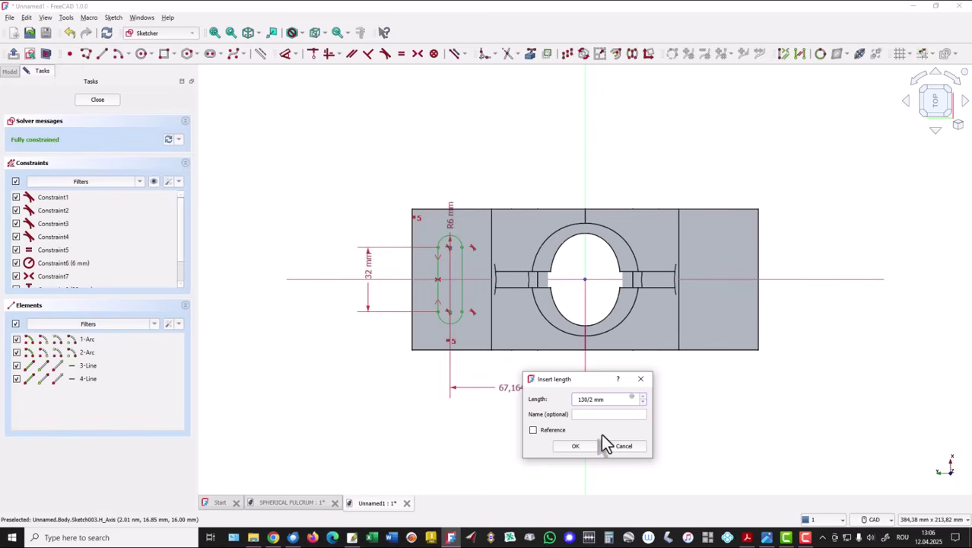
pyautogui.click(576, 446)
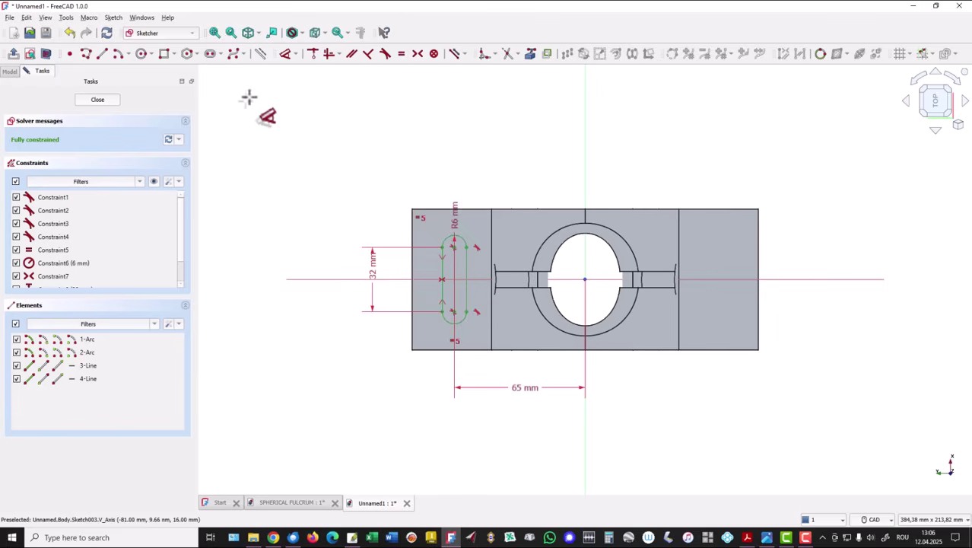
pyautogui.click(95, 102)
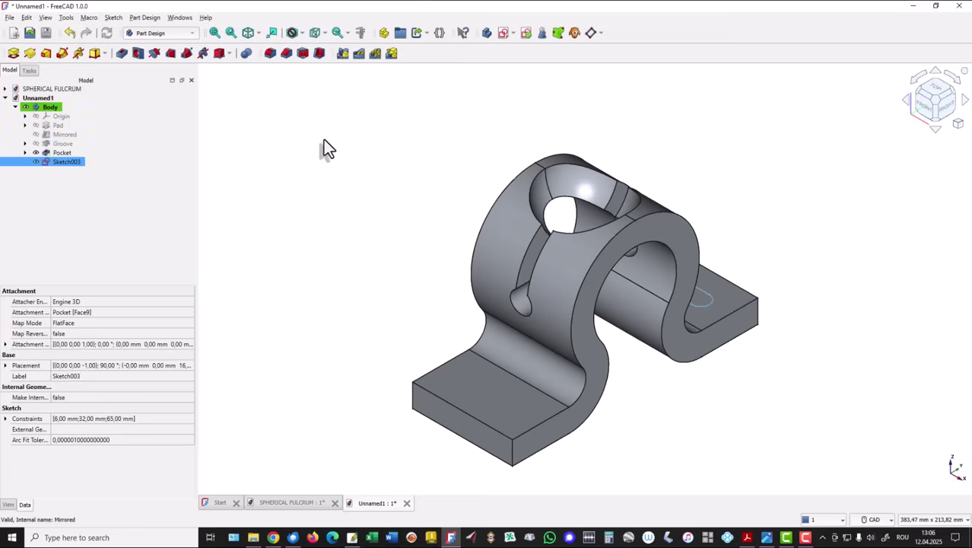
# Cut the slot sketch through all of the bracket's foot as a pocket.
pyautogui.click(121, 54)
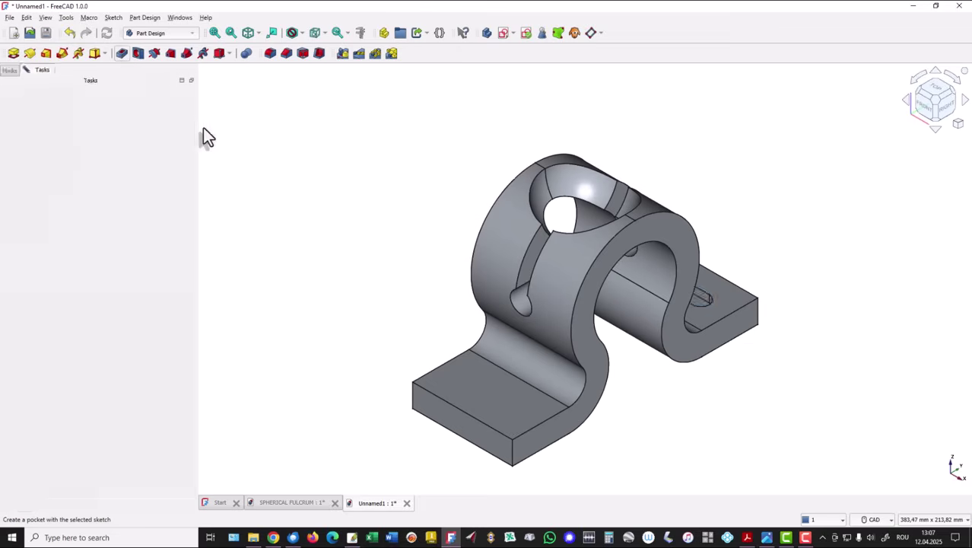
pyautogui.click(142, 139)
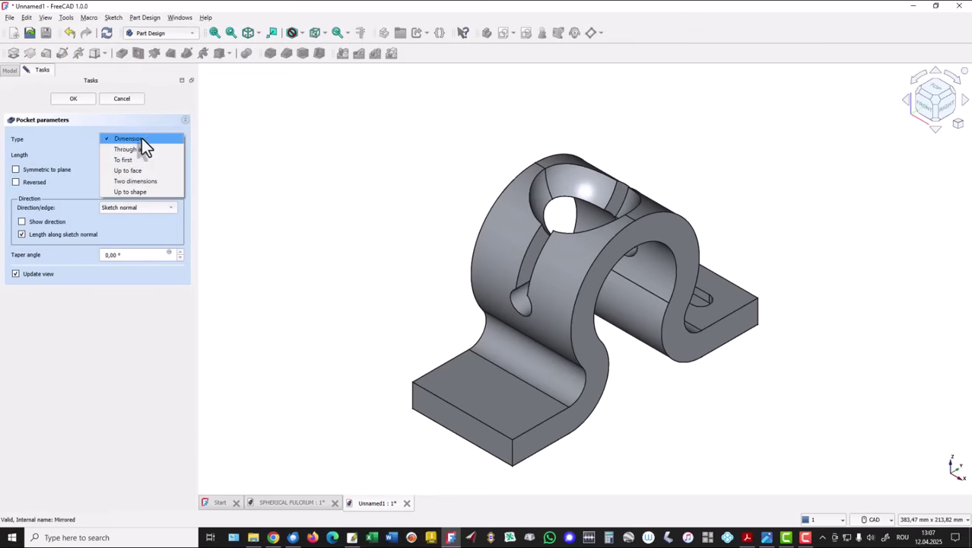
pyautogui.click(133, 149)
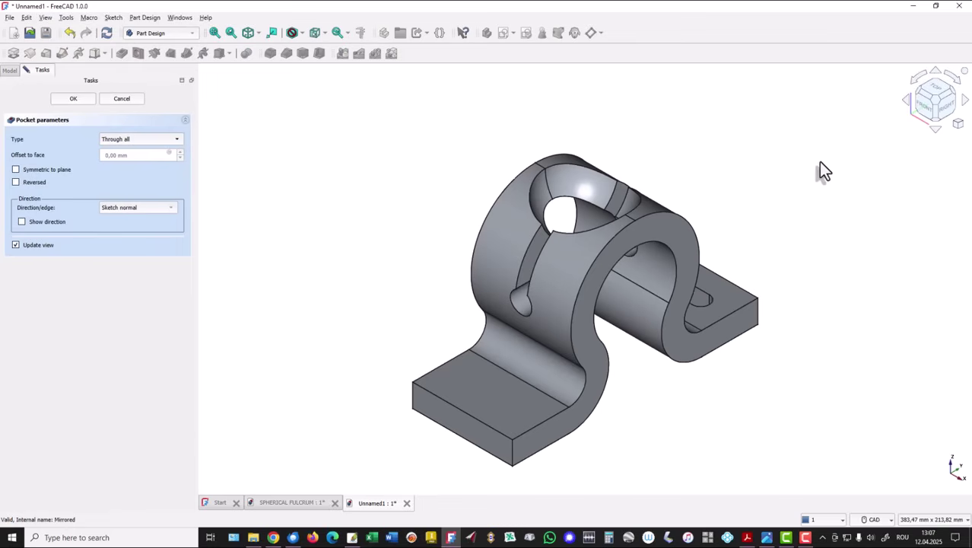
pyautogui.moveTo(805, 178); pyautogui.dragTo(805, 221, button='middle')
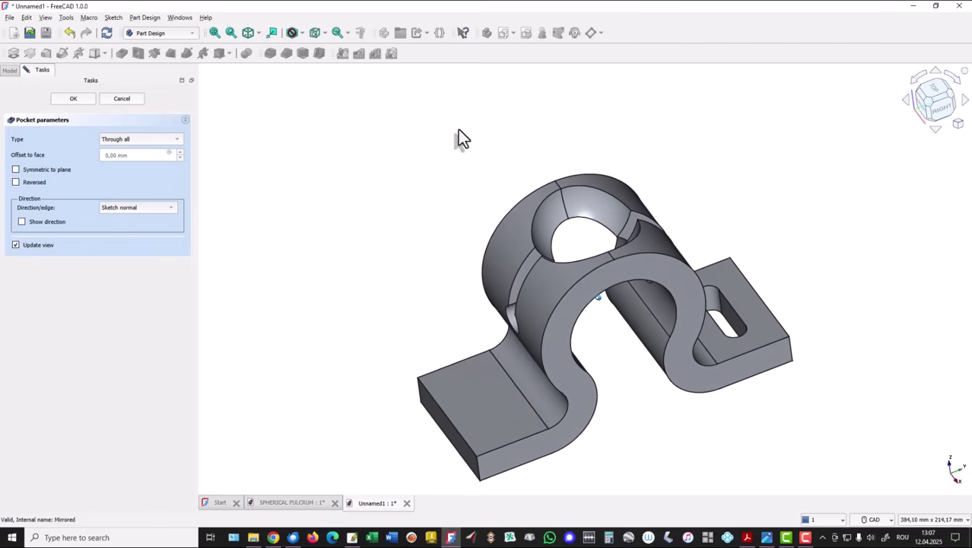
pyautogui.click(68, 100)
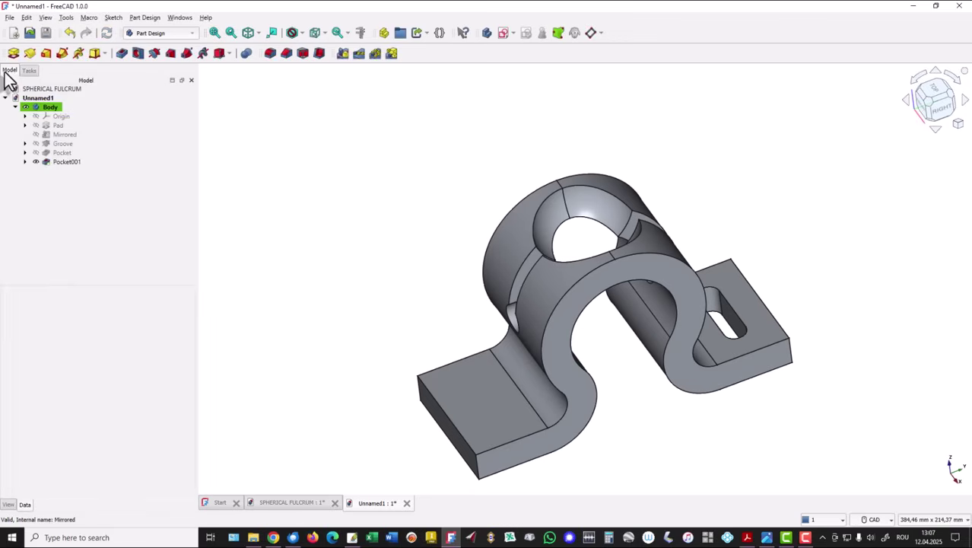
# Mirror the slot pocket onto the opposite foot about the slot sketch's vertical axis.
pyautogui.click(39, 162)
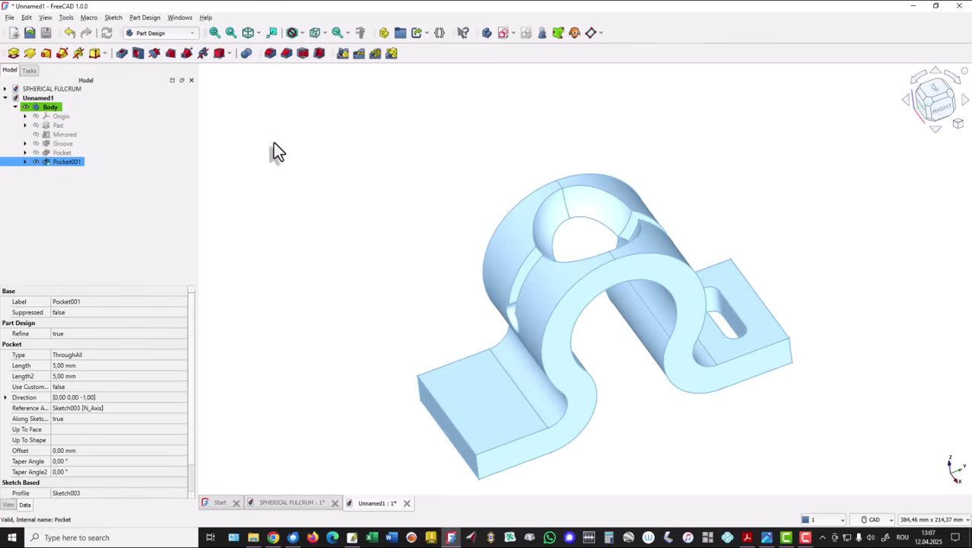
pyautogui.click(343, 54)
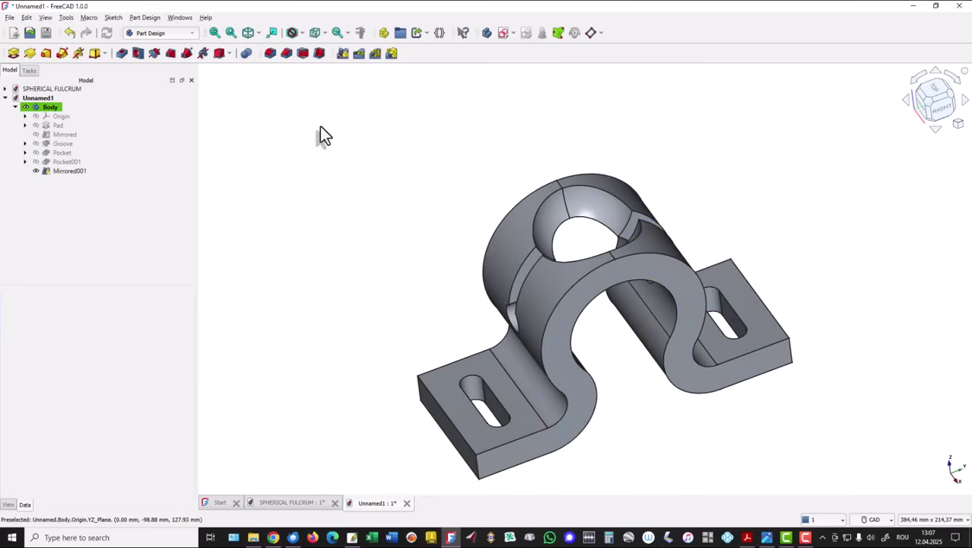
pyautogui.moveTo(330, 137); pyautogui.dragTo(411, 248, button='middle')
# Fillet the four vertical outer corner edges of the two feet with the drawing's 4 mm radius and return to the isometric view.
pyautogui.hotkey('alt', 'Tab')
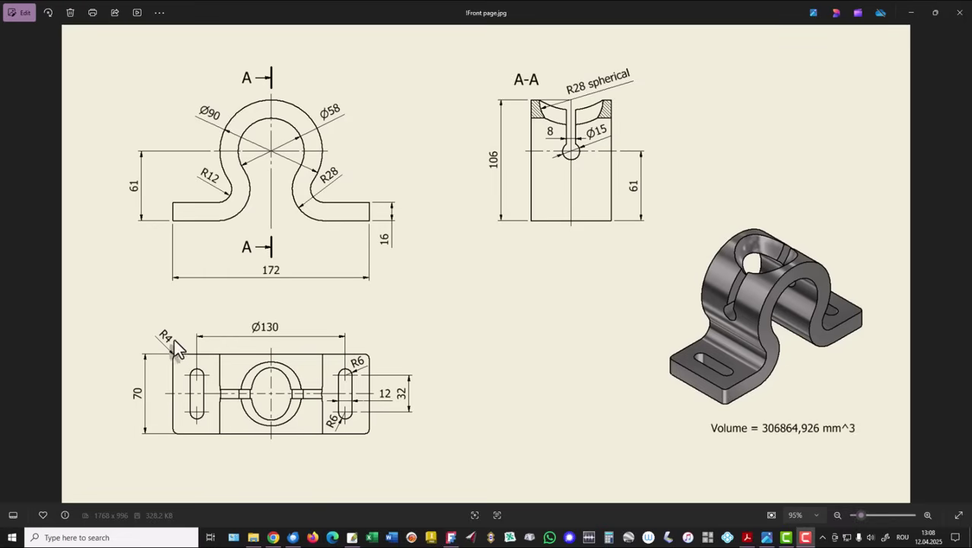
pyautogui.hotkey('alt', 'Tab')
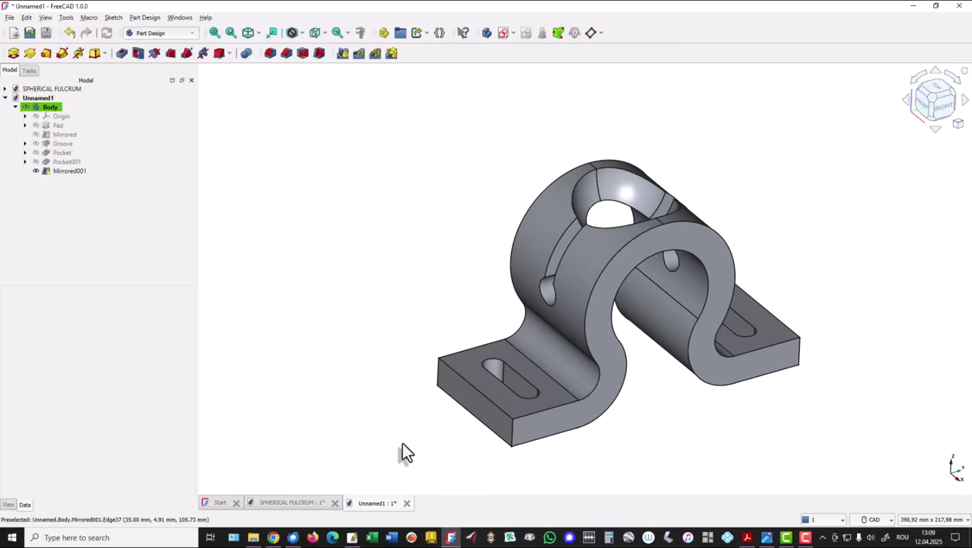
pyautogui.click(511, 434)
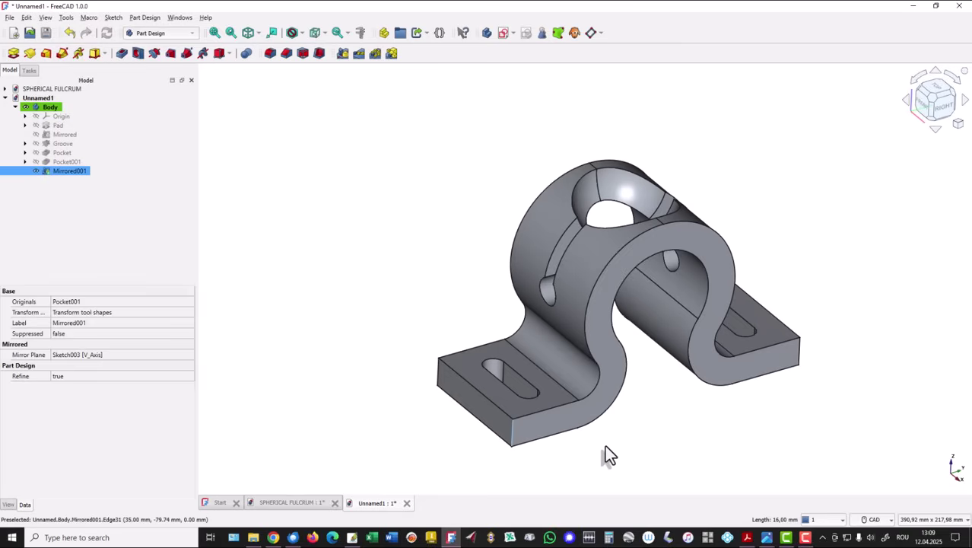
pyautogui.press('3')
pyautogui.press('0')
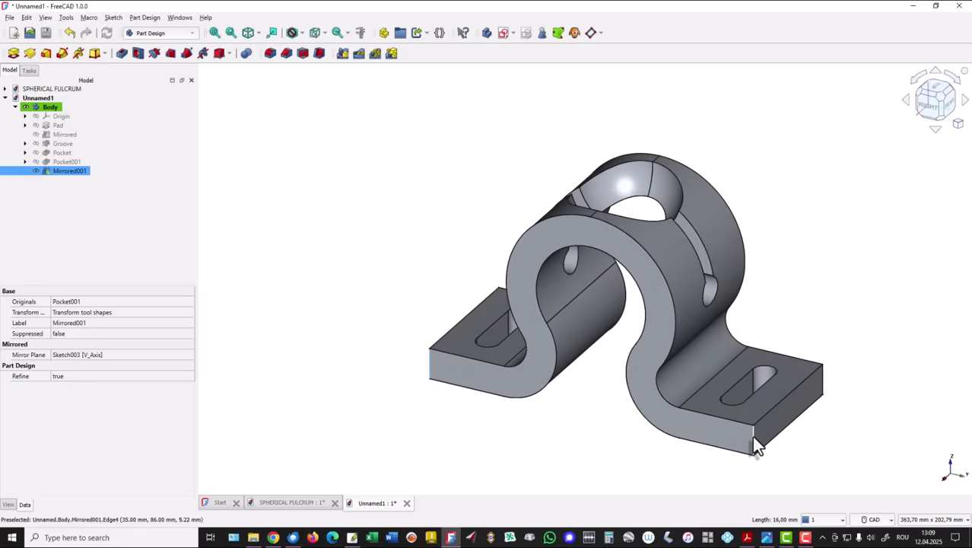
pyautogui.moveTo(831, 426); pyautogui.dragTo(882, 422, button='middle')
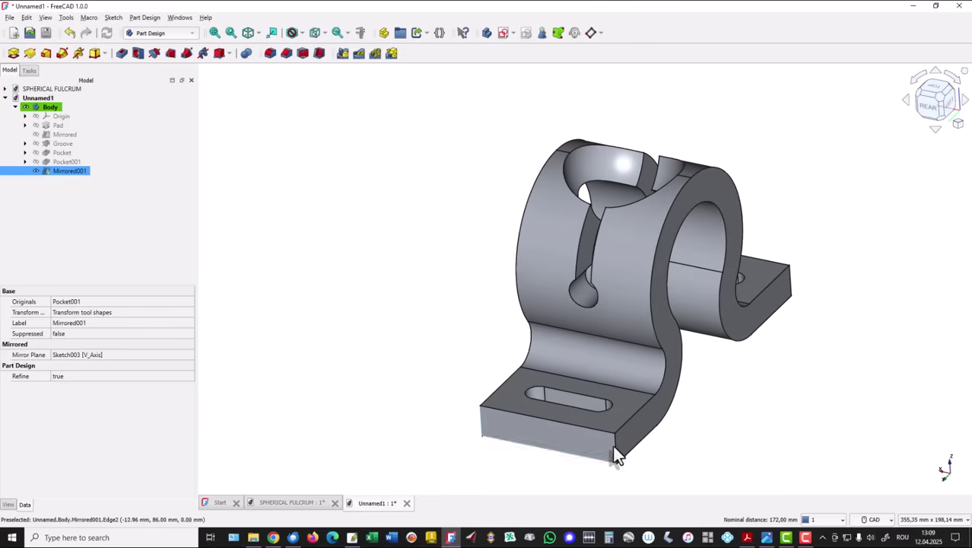
pyautogui.moveTo(798, 402); pyautogui.dragTo(858, 417, button='middle')
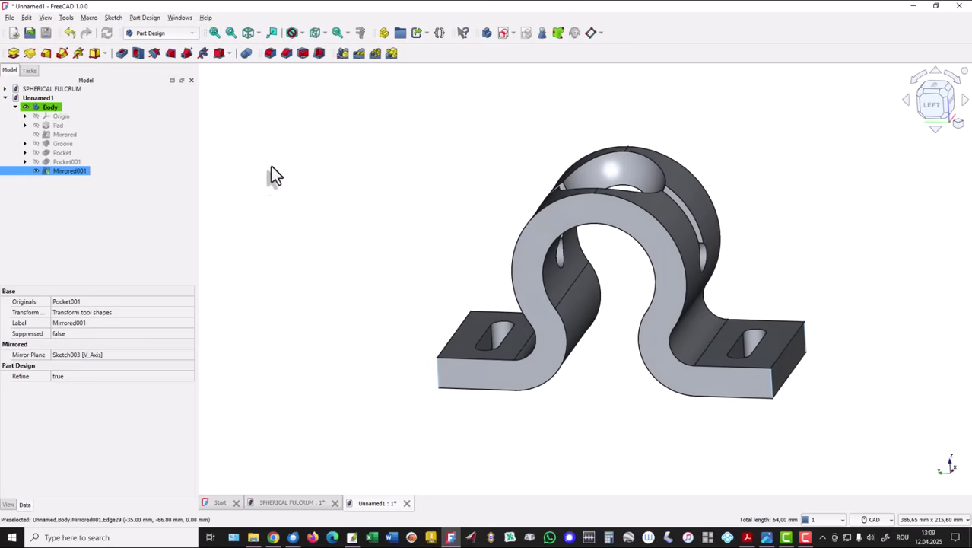
pyautogui.click(270, 54)
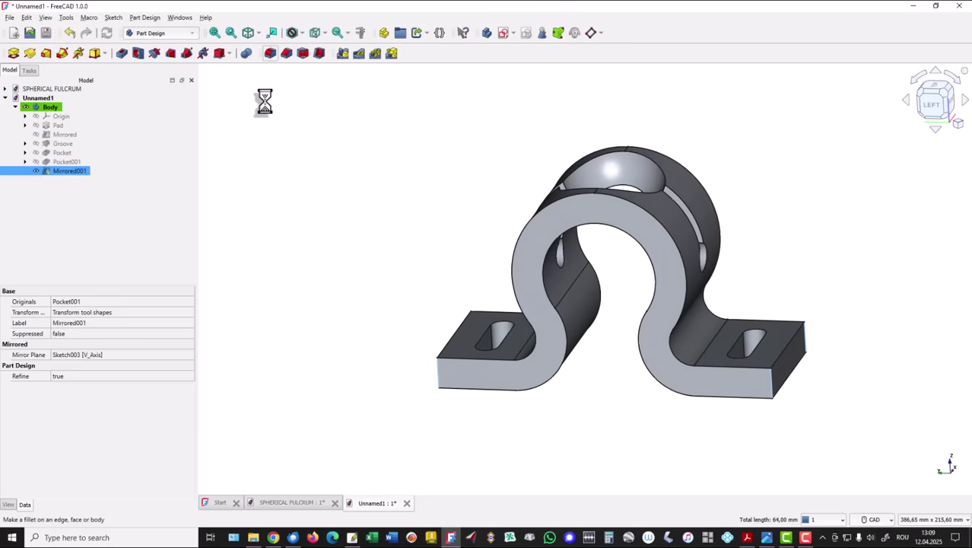
pyautogui.click(144, 284)
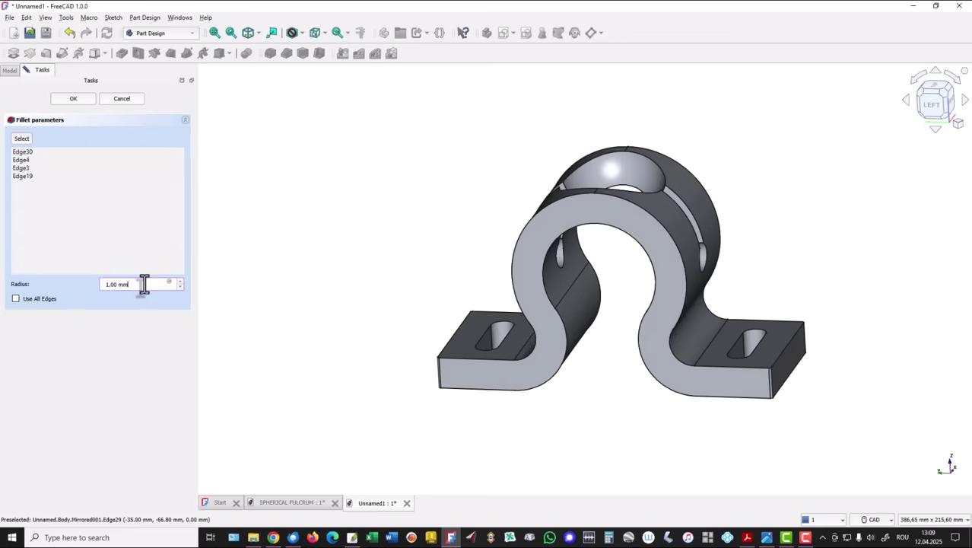
pyautogui.scroll(1, 145, 284)
pyautogui.scroll(3, 145, 284)
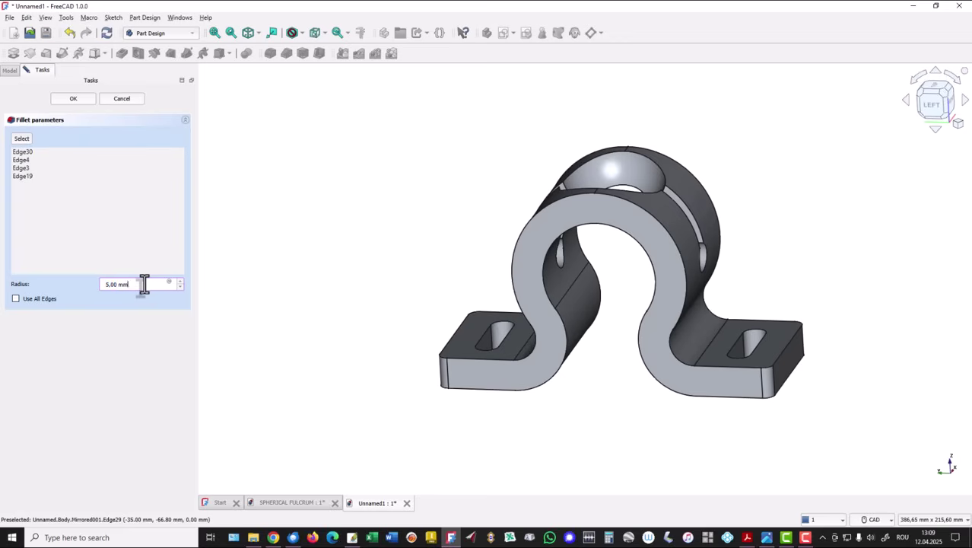
pyautogui.scroll(-1, 145, 284)
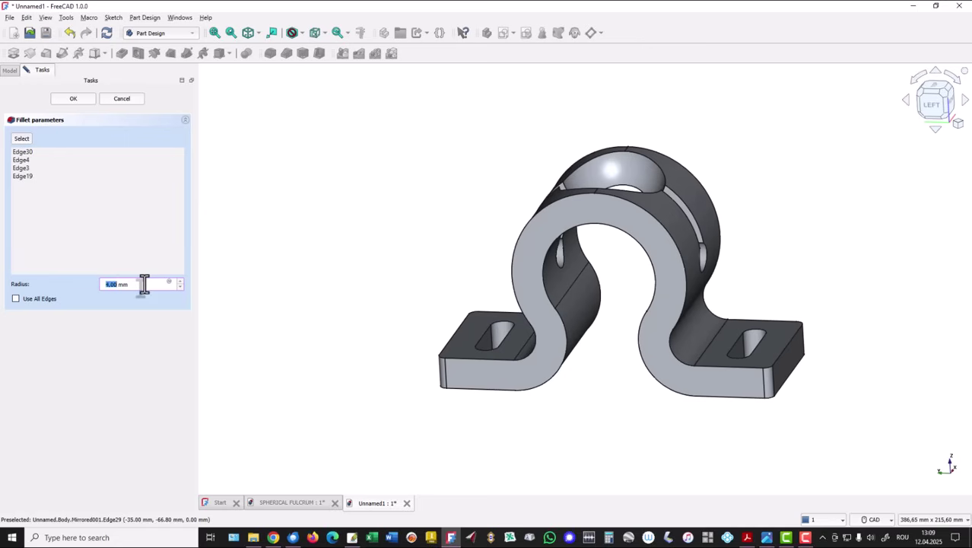
pyautogui.click(125, 284)
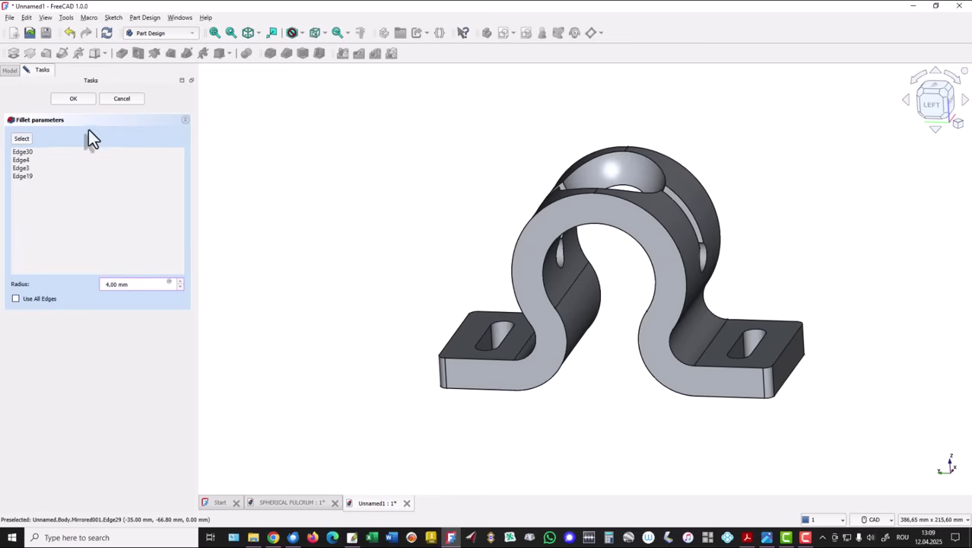
pyautogui.click(73, 98)
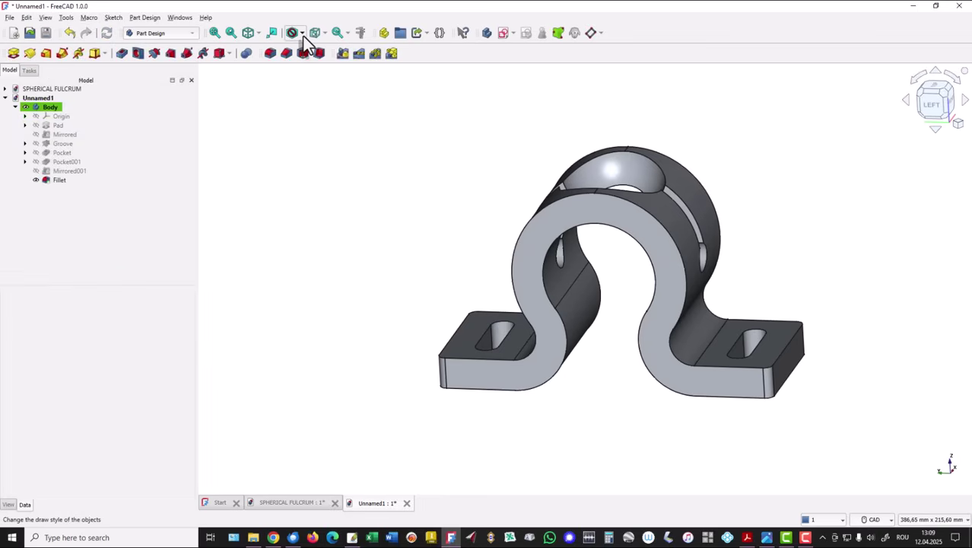
pyautogui.click(248, 32)
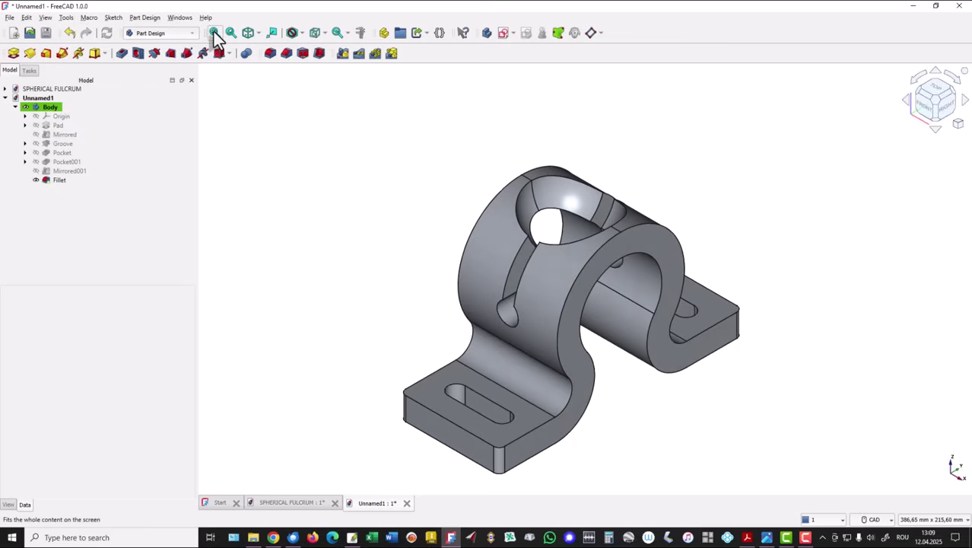